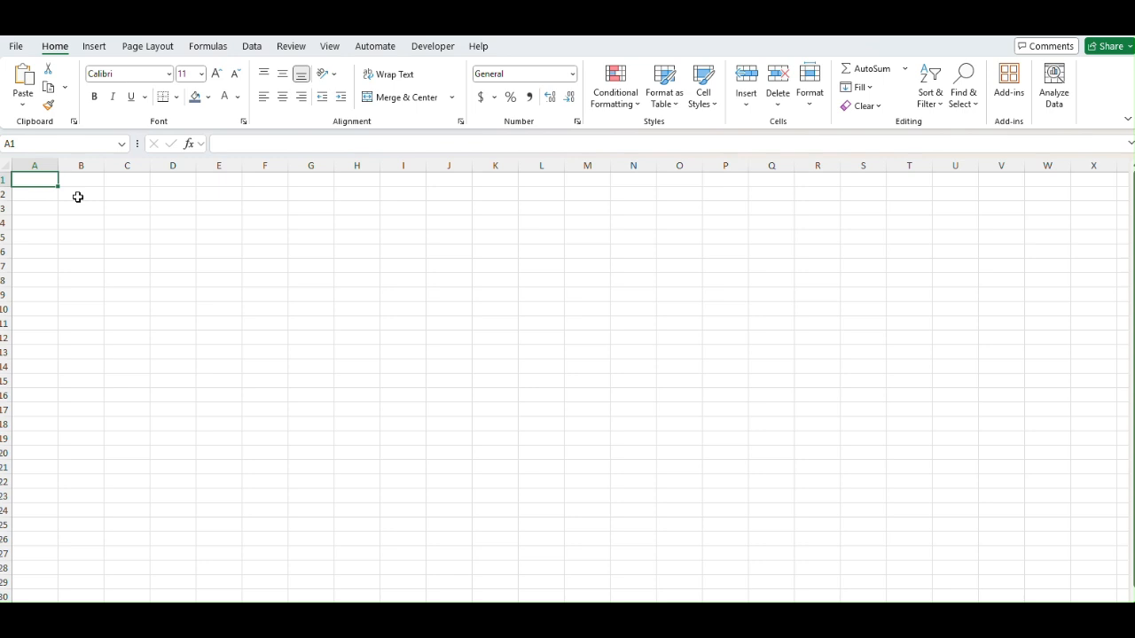
{"action": "type", "text": "11/7/2025"}
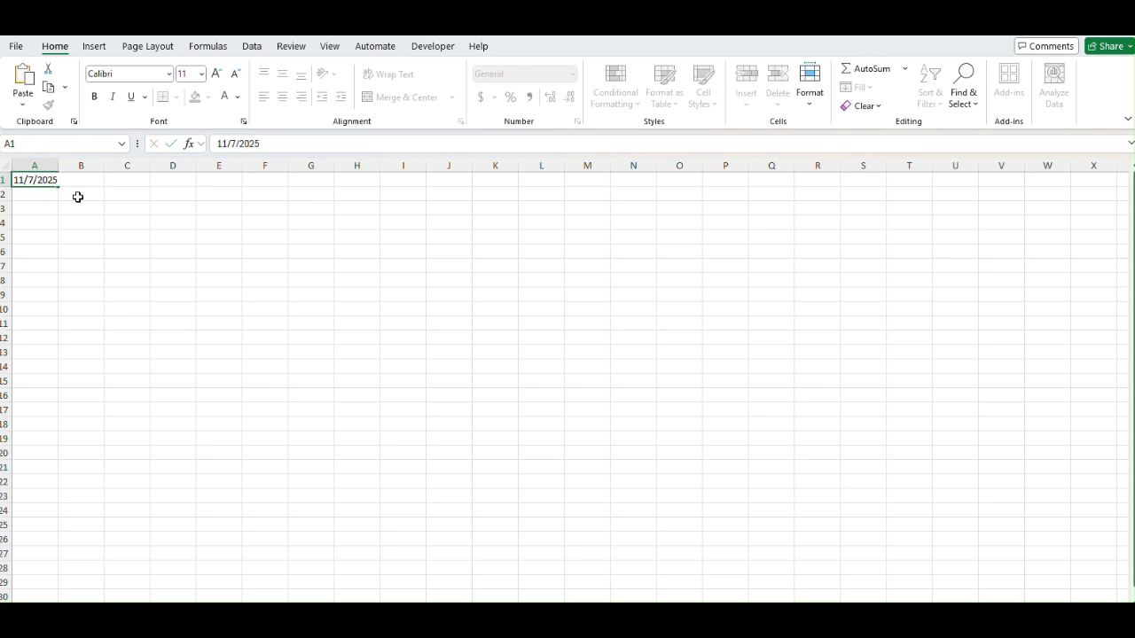
{"action": "key", "text": "Return"}
{"action": "key", "text": "Up"}
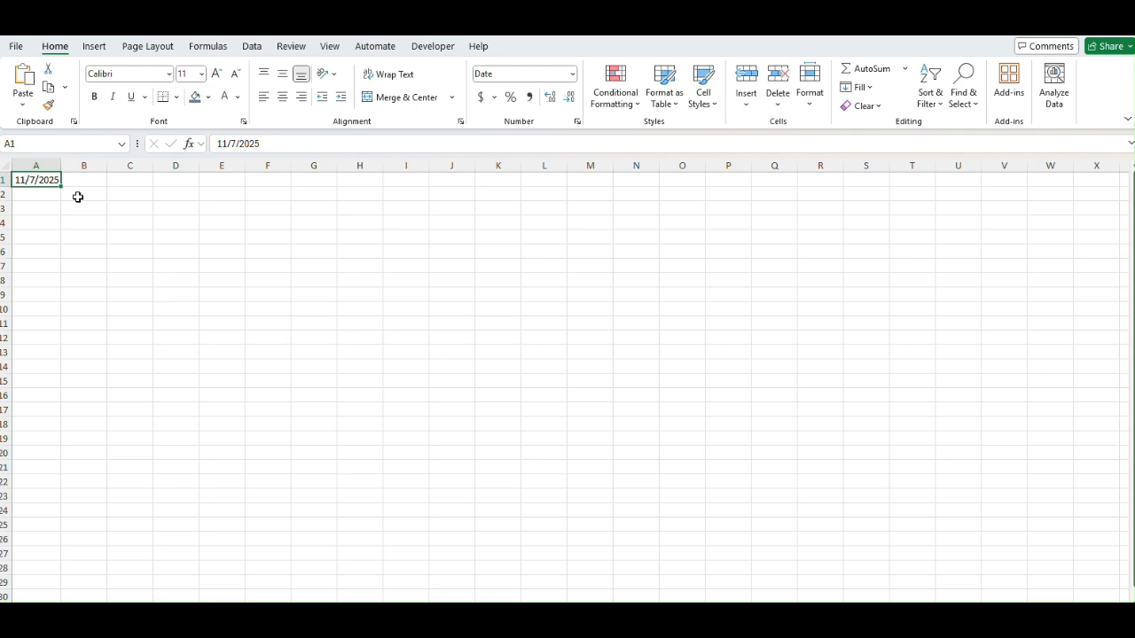
{"action": "key", "text": "Delete"}
- Enter the date 11/7/2025 in cell B1
{"action": "key", "text": "Right"}
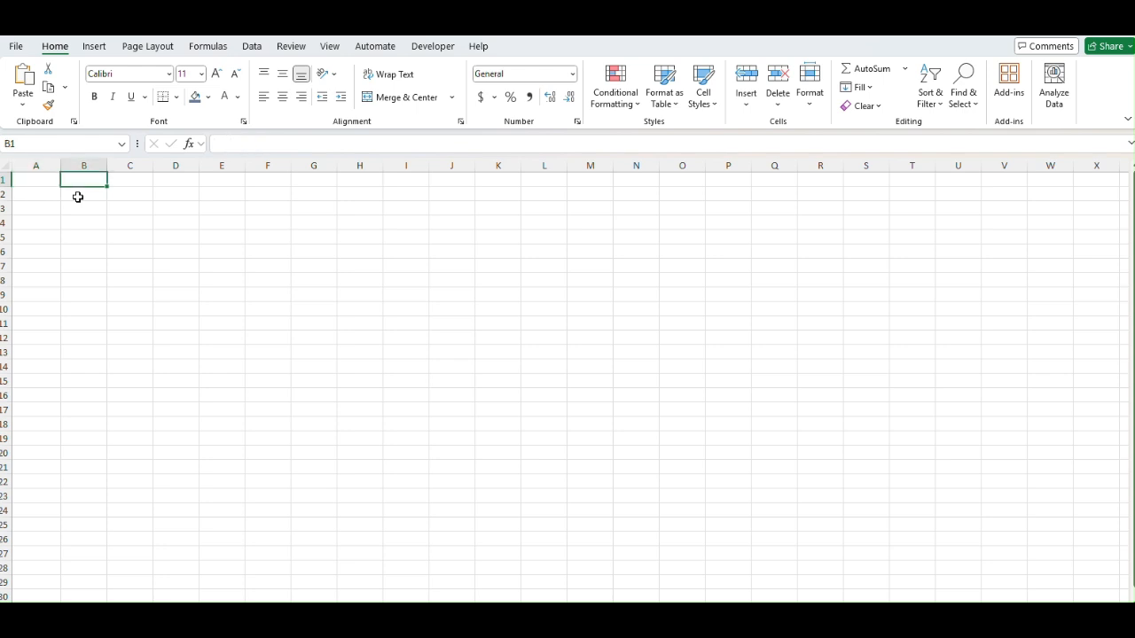
{"action": "type", "text": "11/7/2025"}
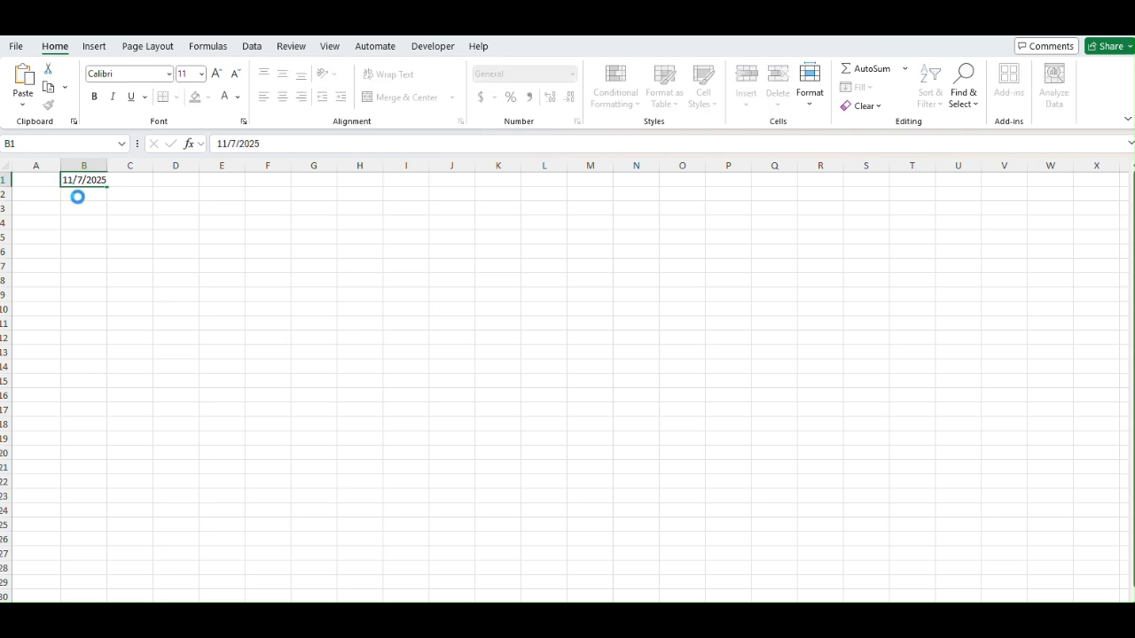
{"action": "key", "text": "ctrl+Return"}
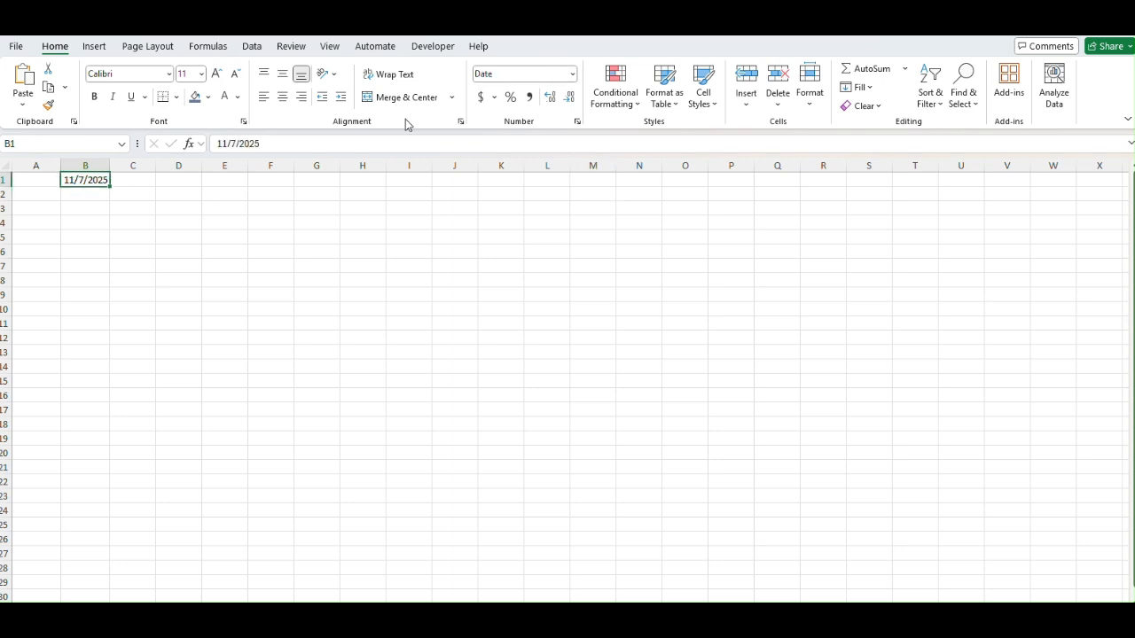
- Compare the number formats of cells A1, B1 and C1 and of other empty cells on the sheet
{"action": "left_click", "coordinate": [51, 179]}
{"action": "left_click", "coordinate": [316, 237]}
{"action": "left_click", "coordinate": [606, 268]}
{"action": "left_click", "coordinate": [467, 393]}
{"action": "left_click", "coordinate": [227, 396]}
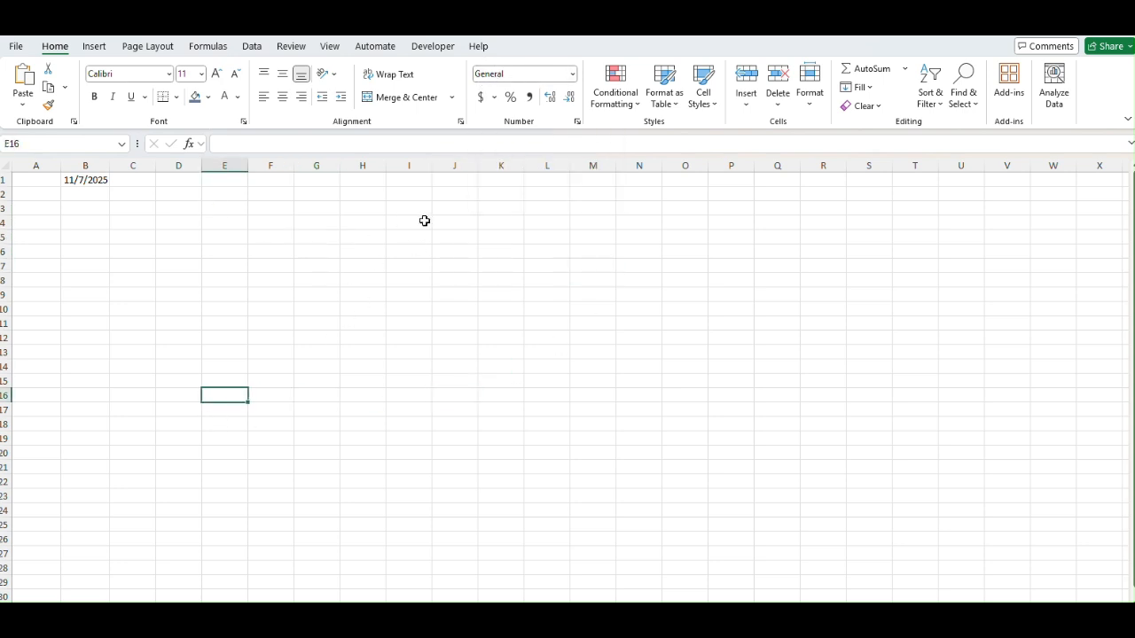
{"action": "left_click", "coordinate": [344, 270]}
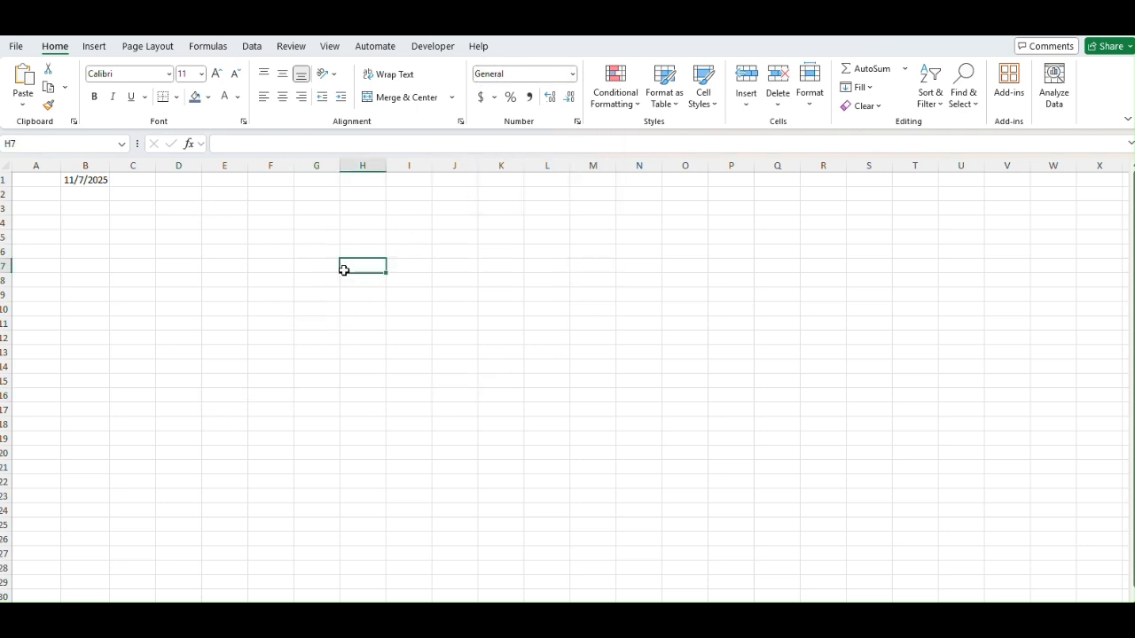
{"action": "left_click", "coordinate": [44, 180]}
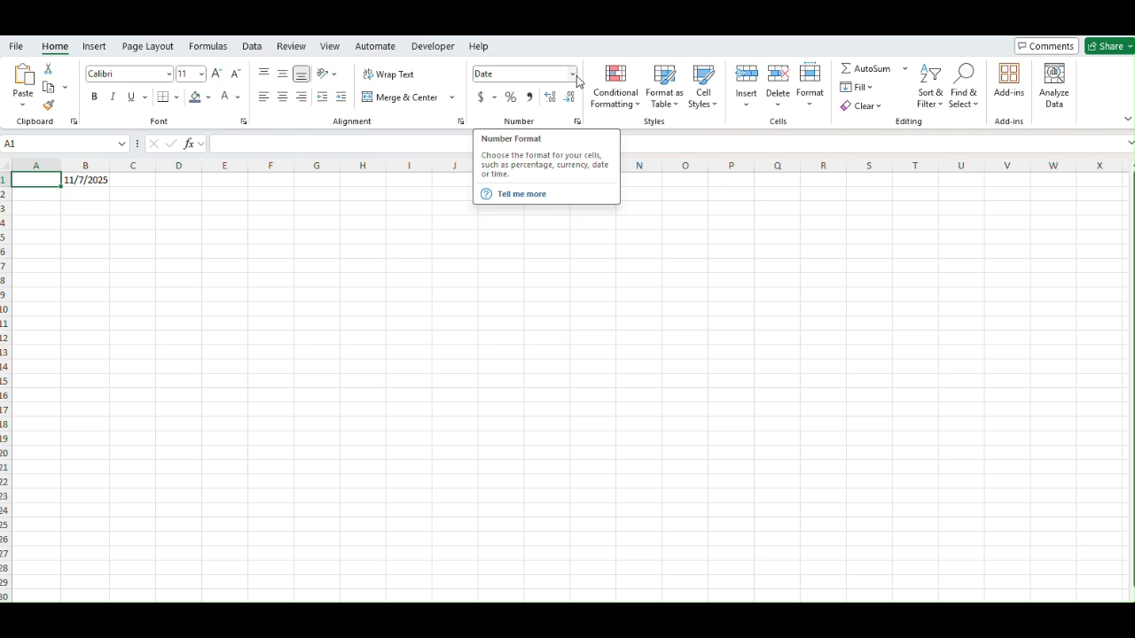
{"action": "left_click", "coordinate": [99, 180]}
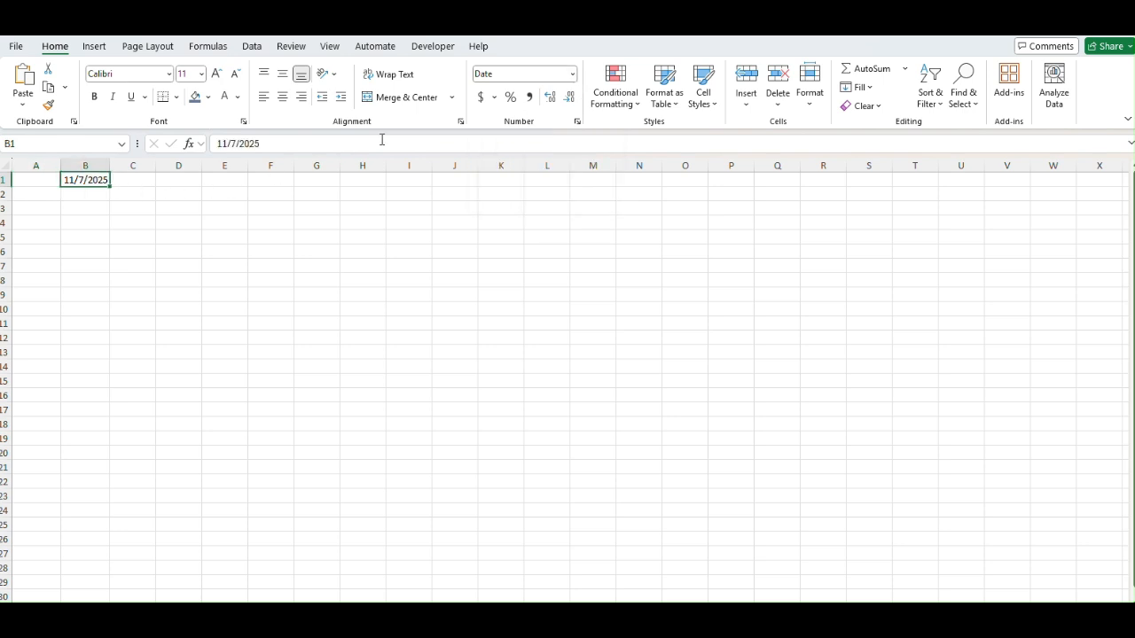
{"action": "left_click", "coordinate": [146, 180]}
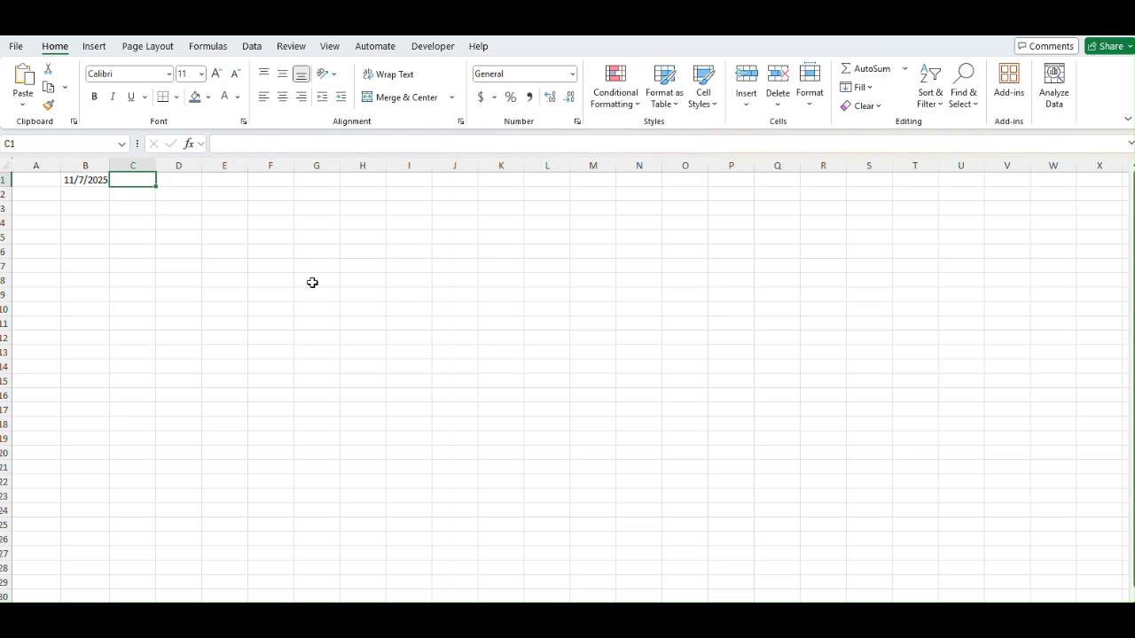
{"action": "left_click", "coordinate": [94, 180]}
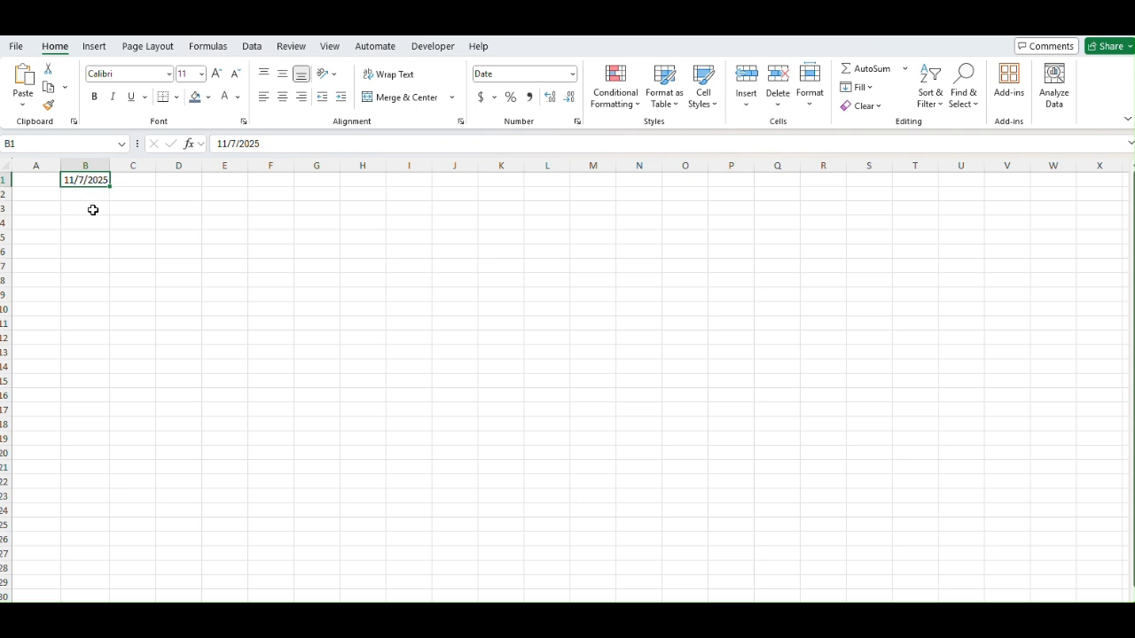
- Label cell A3 "Day"
{"action": "left_click", "coordinate": [93, 209]}
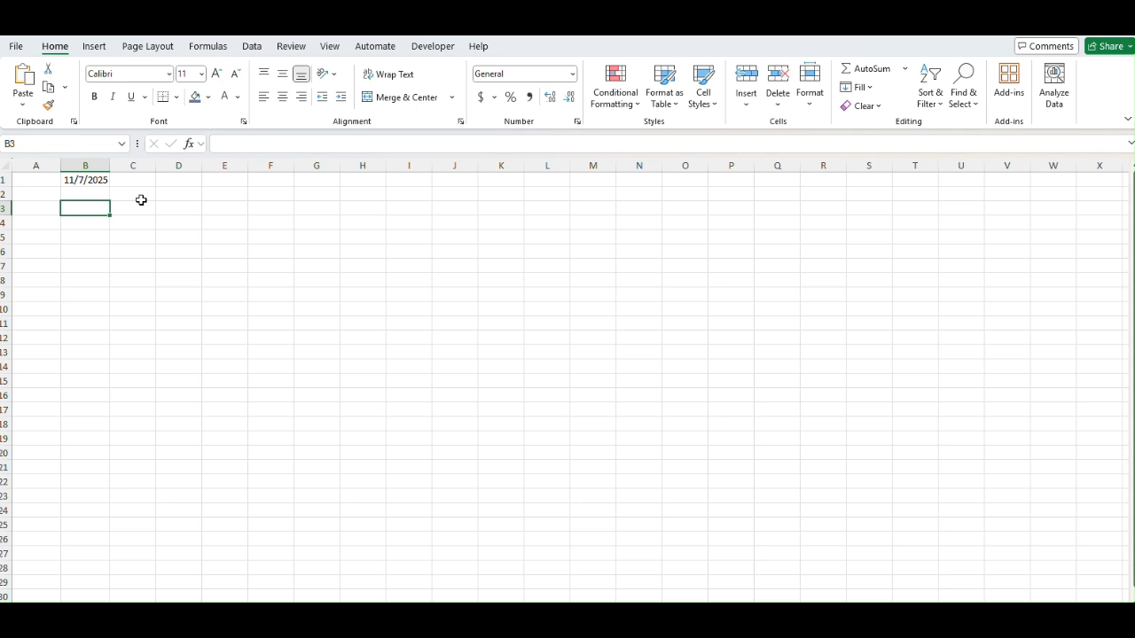
{"action": "key", "text": "Left"}
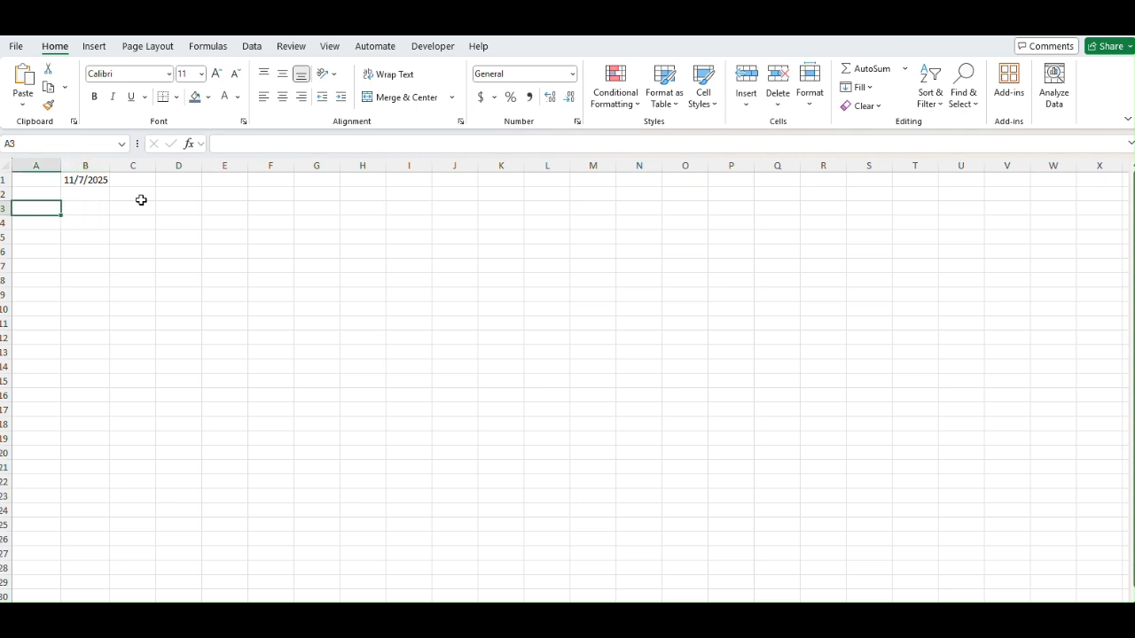
{"action": "type", "text": "Da"}
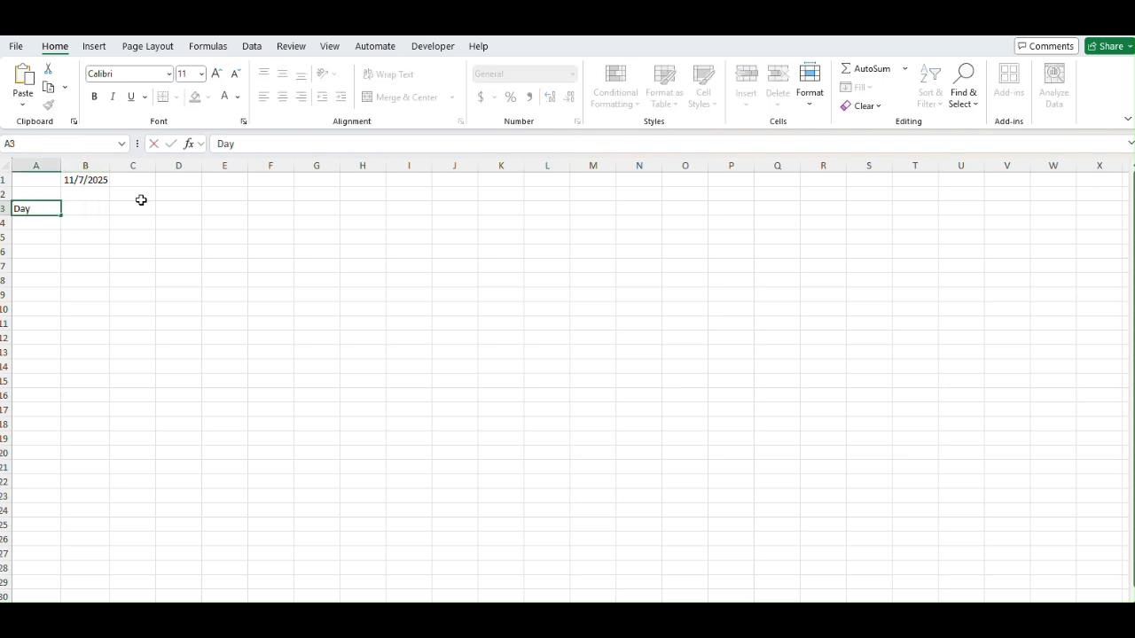
{"action": "type", "text": "y"}
{"action": "key", "text": "Tab"}
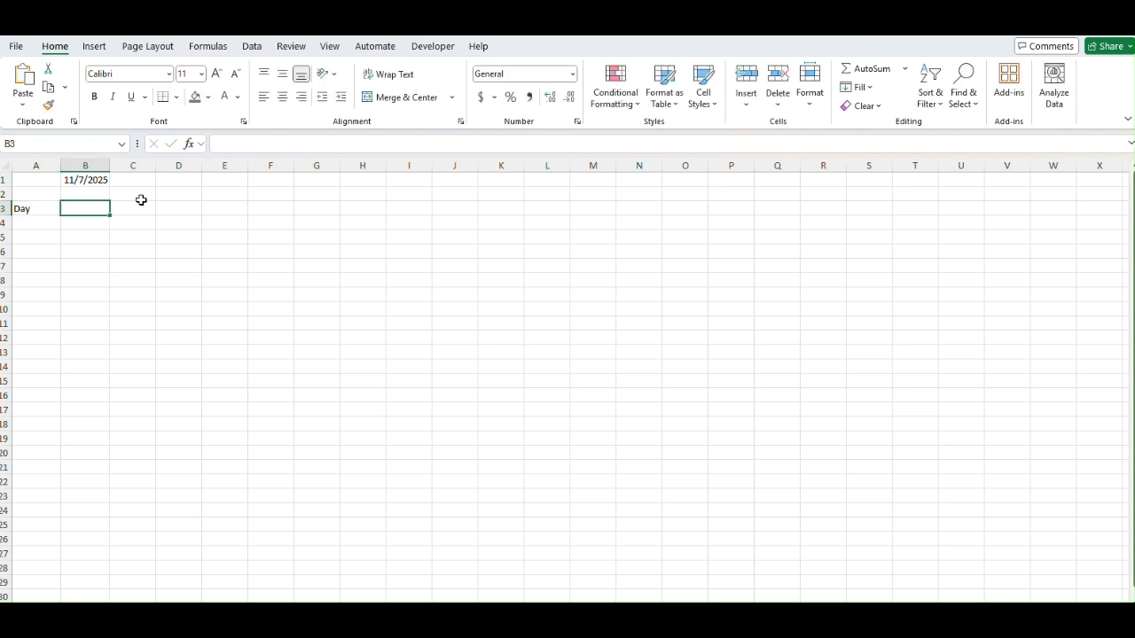
- Enter the formula =DAY($B$1) in cell B3 to extract the day from the date
{"action": "type", "text": "=text"}
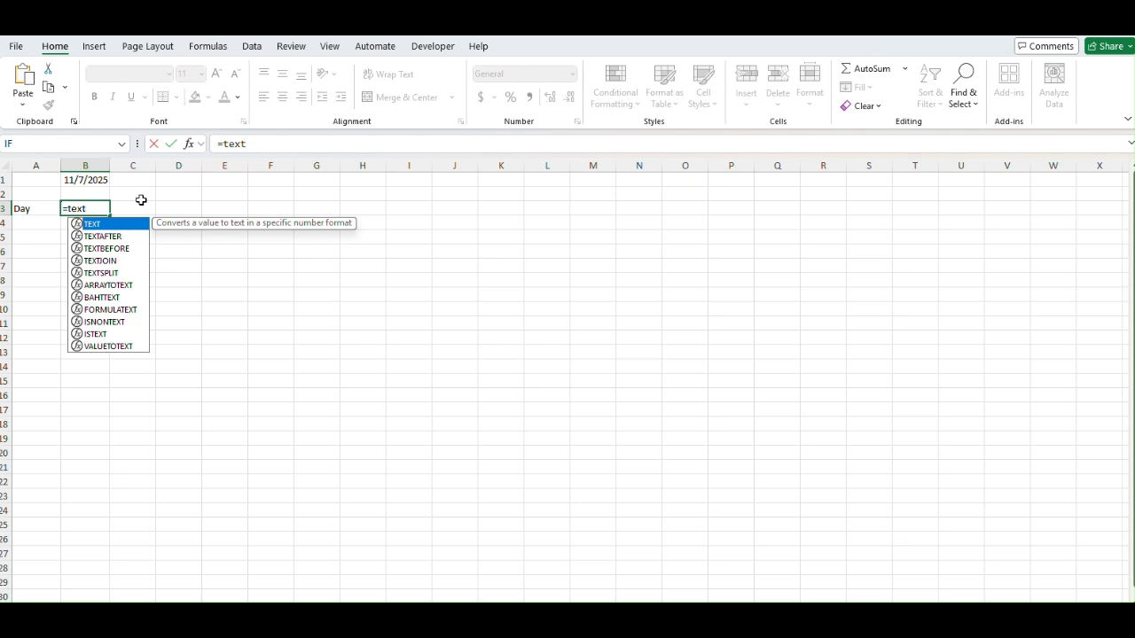
{"action": "key", "text": "BackSpace"}
{"action": "key", "text": "BackSpace"}
{"action": "key", "text": "BackSpace"}
{"action": "key", "text": "BackSpace"}
{"action": "type", "text": "day"}
{"action": "key", "text": "Tab"}
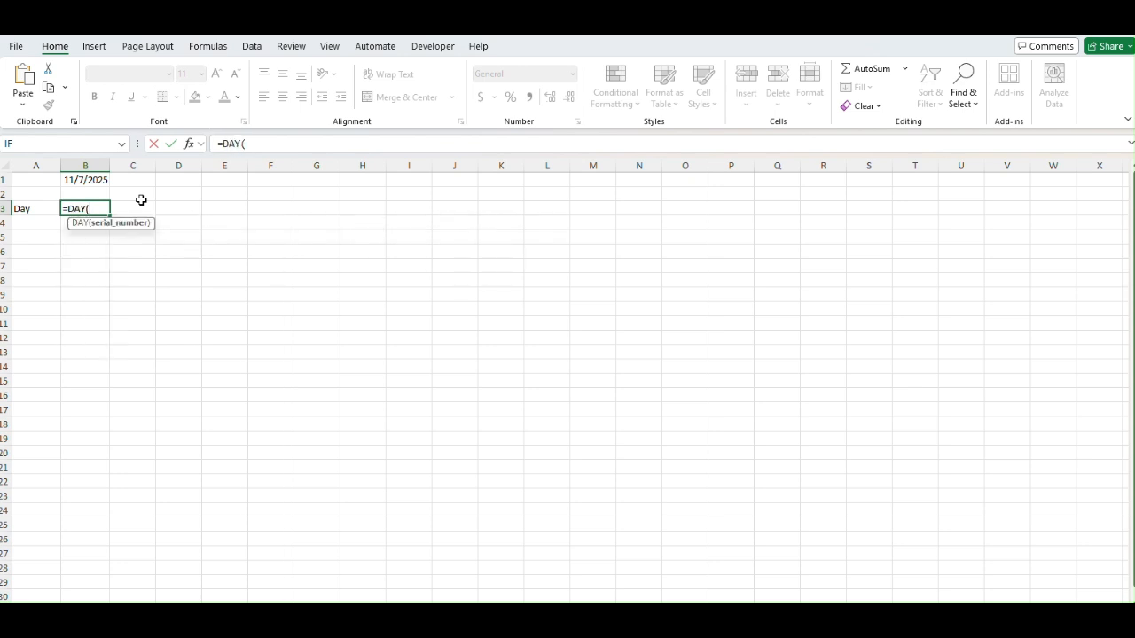
{"action": "key", "text": "Up"}
{"action": "key", "text": "Up"}
{"action": "key", "text": "F4"}
{"action": "type", "text": ")"}
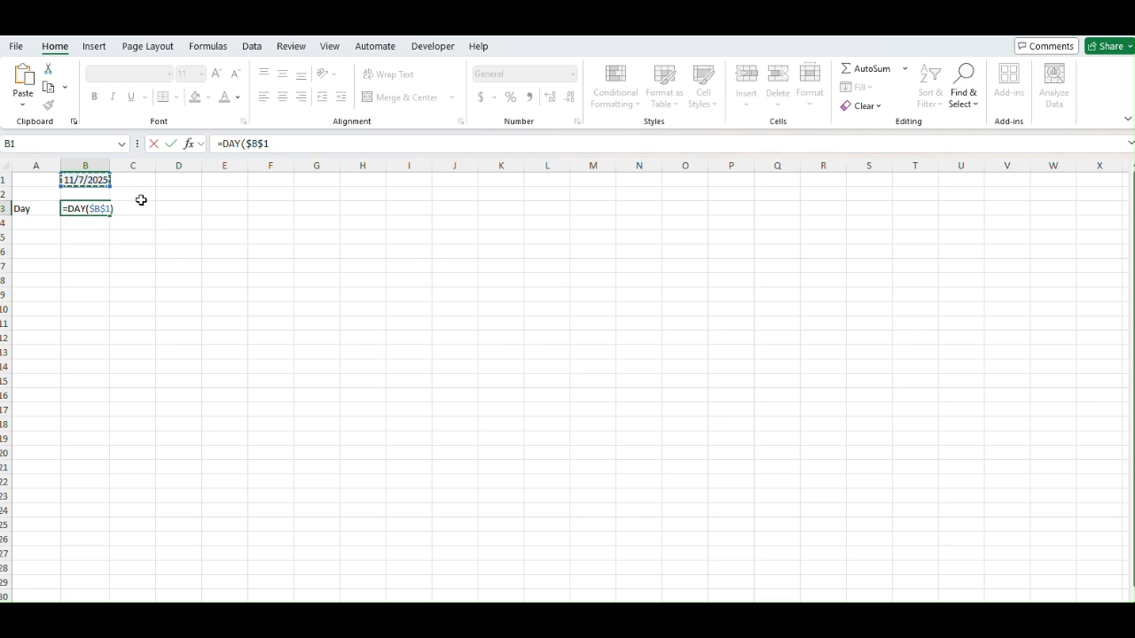
{"action": "key", "text": "Return"}
{"action": "key", "text": "Up"}
{"action": "key", "text": "Right"}
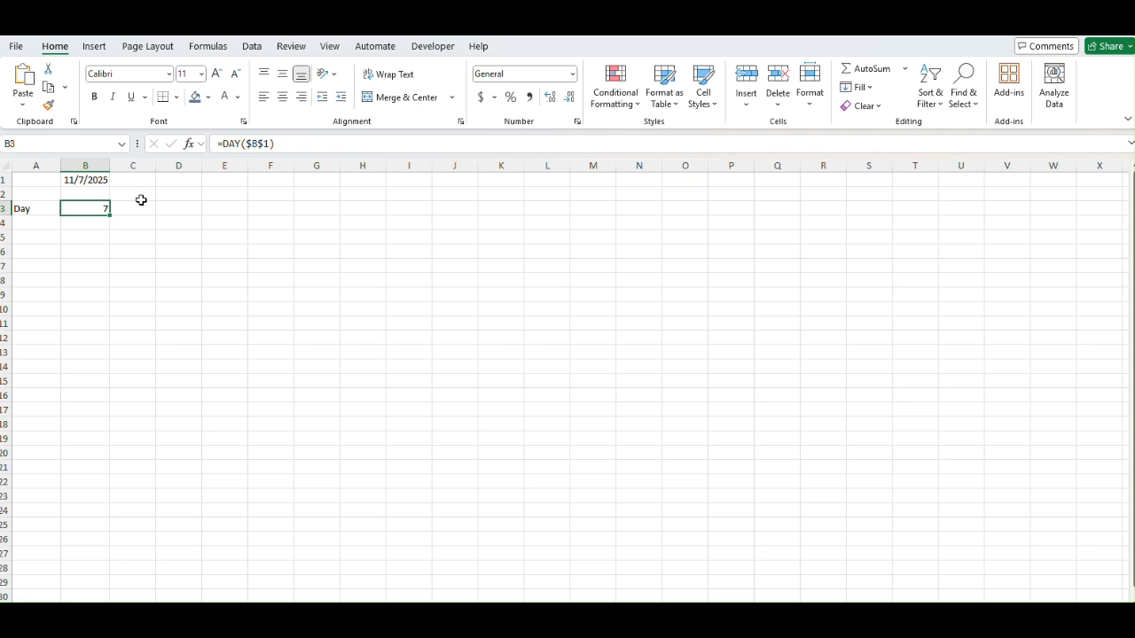
- Compare the DAY result in B3 with the date in B1
{"action": "key", "text": "Up"}
{"action": "key", "text": "Up"}
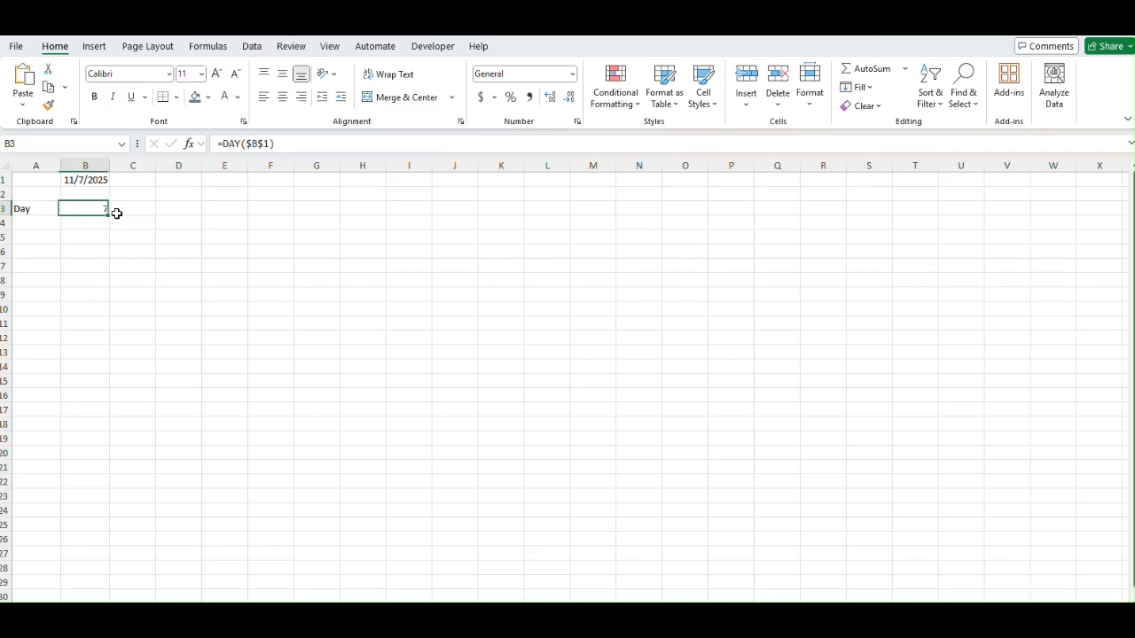
{"action": "key", "text": "Up"}
{"action": "key", "text": "Down"}
{"action": "key", "text": "Up"}
{"action": "key", "text": "Up"}
{"action": "key", "text": "Down"}
{"action": "key", "text": "Down"}
{"action": "key", "text": "Up"}
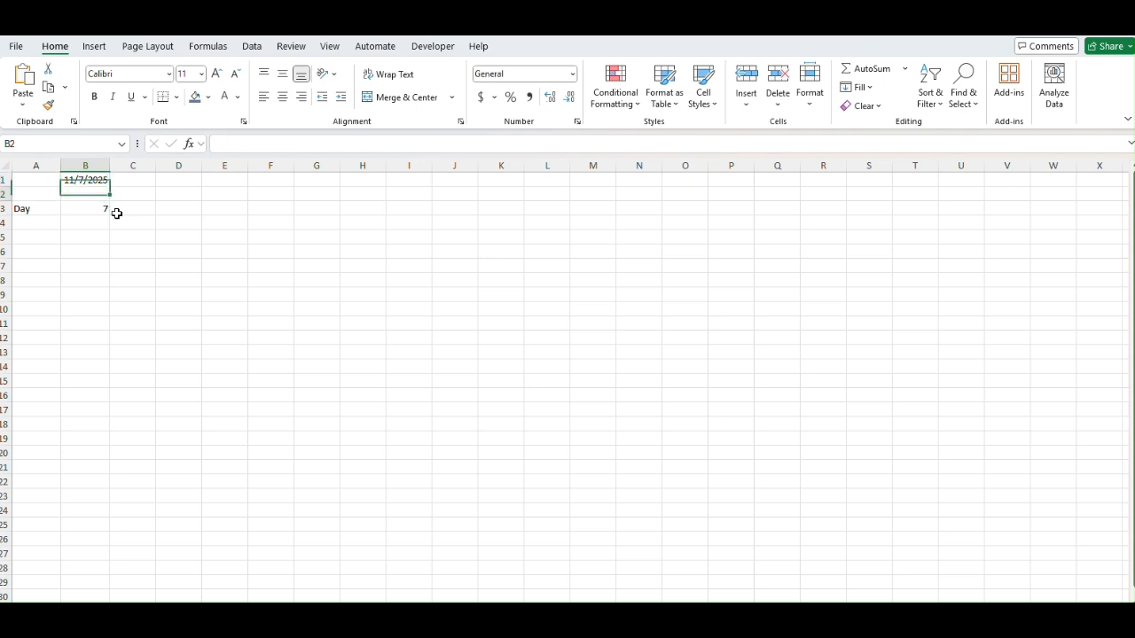
- Label cell A4 "Month"
{"action": "key", "text": "Down"}
{"action": "key", "text": "Left"}
{"action": "key", "text": "Down"}
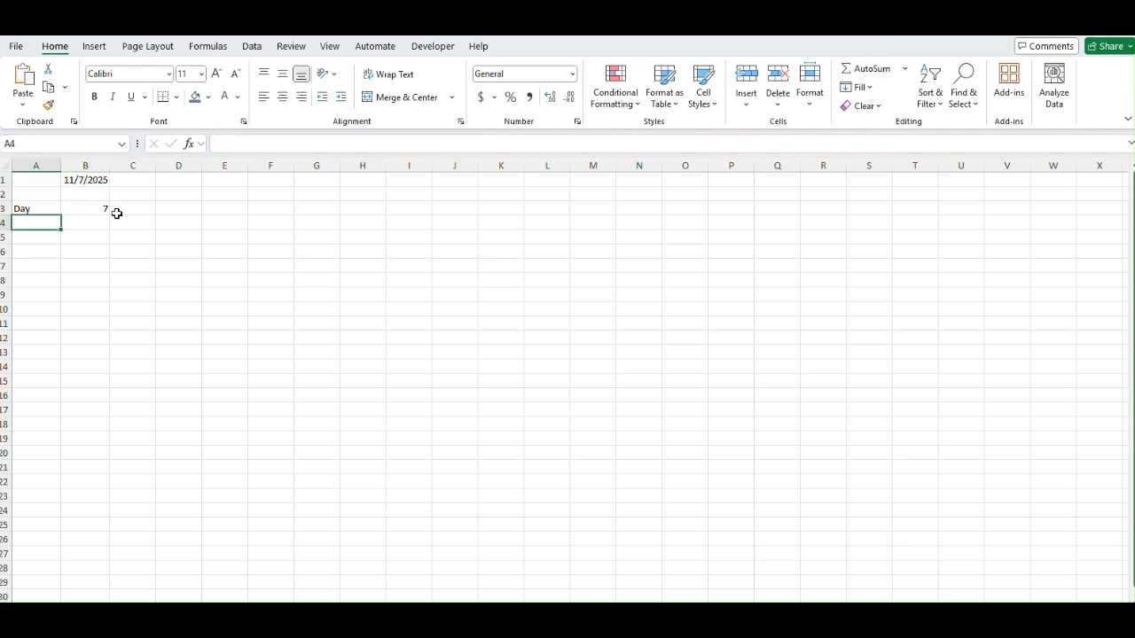
{"action": "type", "text": "Month"}
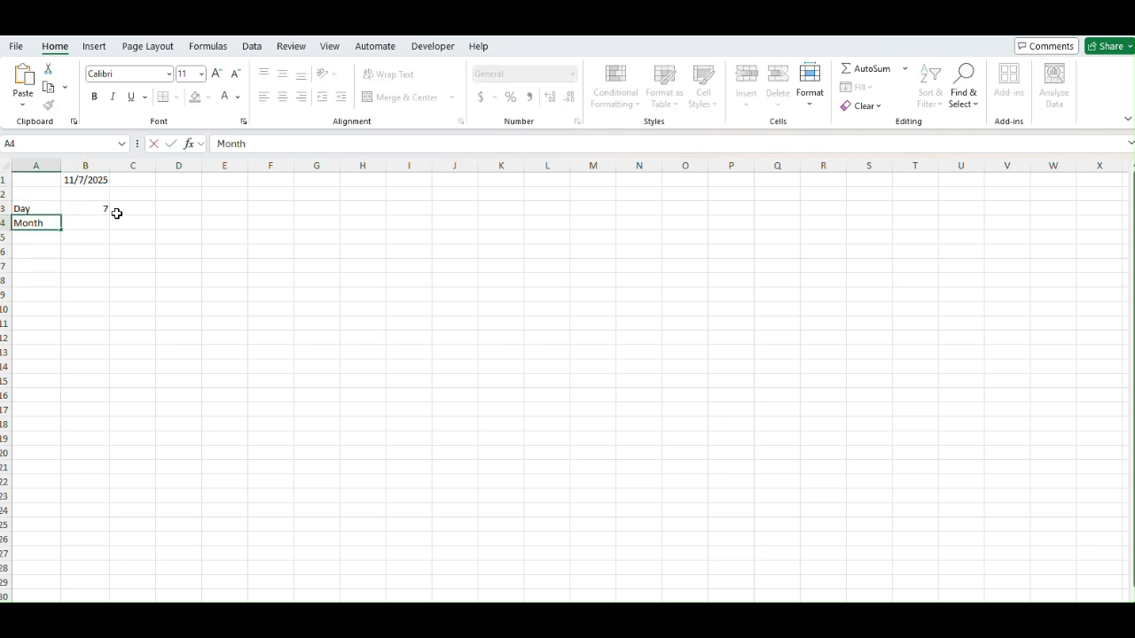
{"action": "key", "text": "Tab"}
- Enter a MONTH formula in cell B4 that extracts the month from the date in B1
{"action": "type", "text": "=mon"}
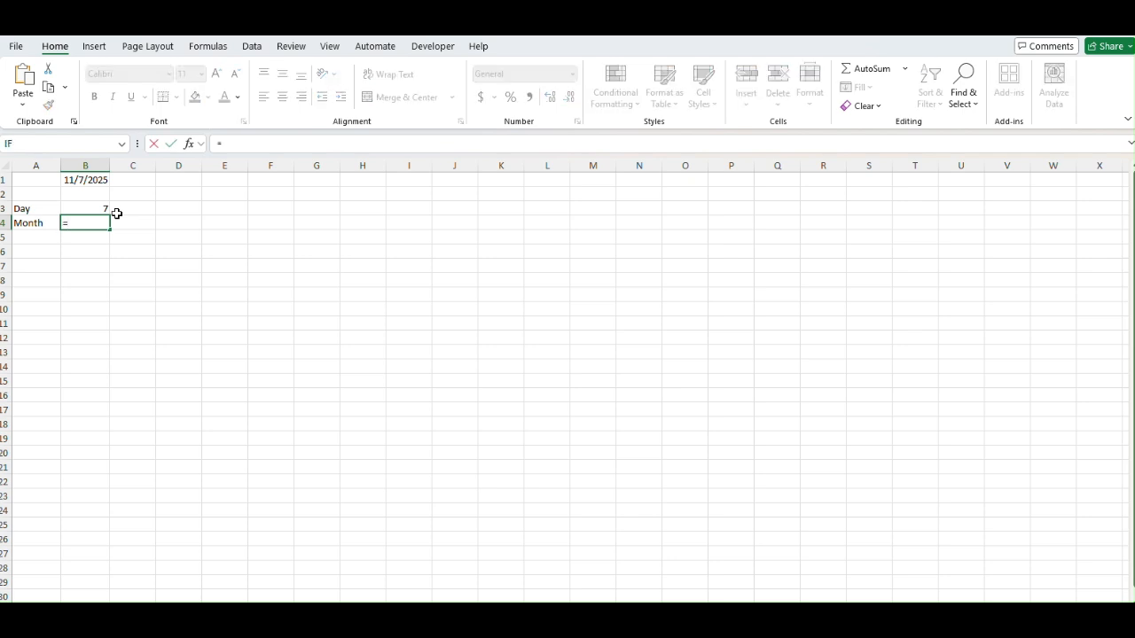
{"action": "key", "text": "Tab"}
{"action": "key", "text": "Up"}
{"action": "key", "text": "Up"}
{"action": "key", "text": "Up"}
{"action": "key", "text": "Return"}
{"action": "key", "text": "Up"}
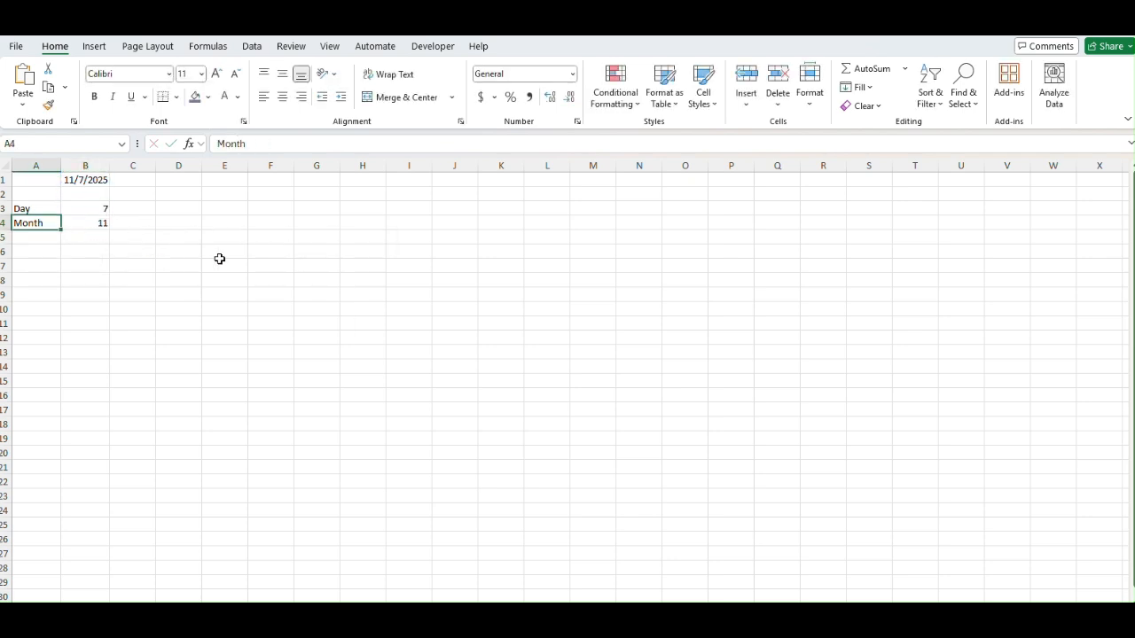
{"action": "key", "text": "Right"}
{"action": "key", "text": "Left"}
{"action": "key", "text": "Down"}
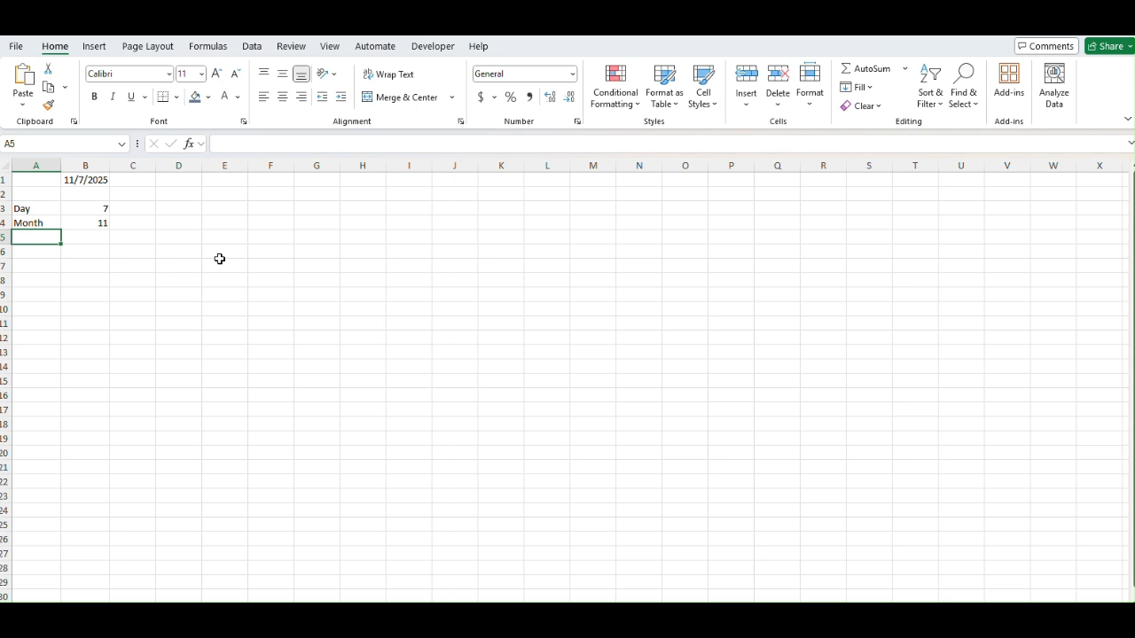
{"action": "key", "text": "Down"}
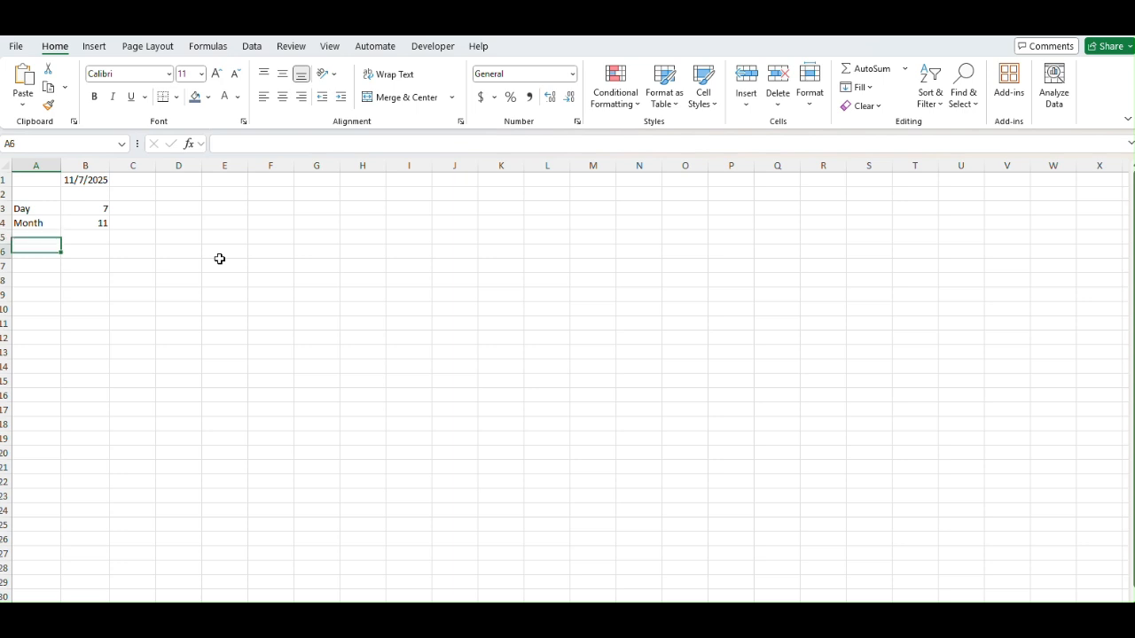
{"action": "key", "text": "Up"}
{"action": "key", "text": "Up"}
{"action": "key", "text": "Up"}
{"action": "key", "text": "Right"}
{"action": "key", "text": "Up"}
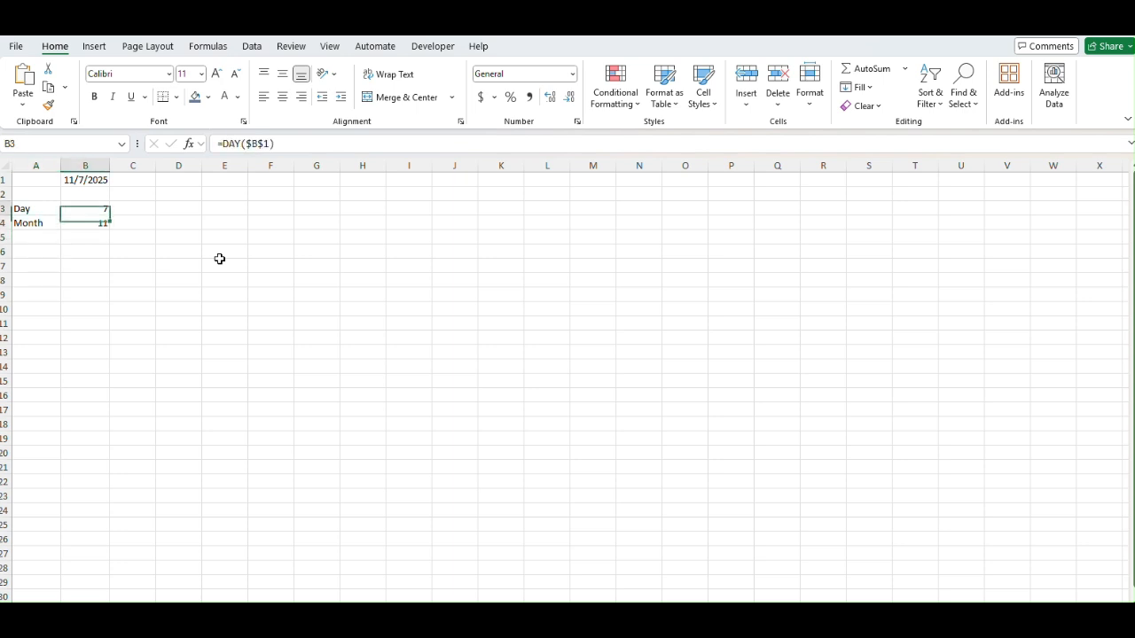
- Label cell A5 "Year"
{"action": "key", "text": "Down"}
{"action": "key", "text": "Down"}
{"action": "key", "text": "Left"}
{"action": "key", "text": "F2"}
{"action": "type", "text": "Yea"}
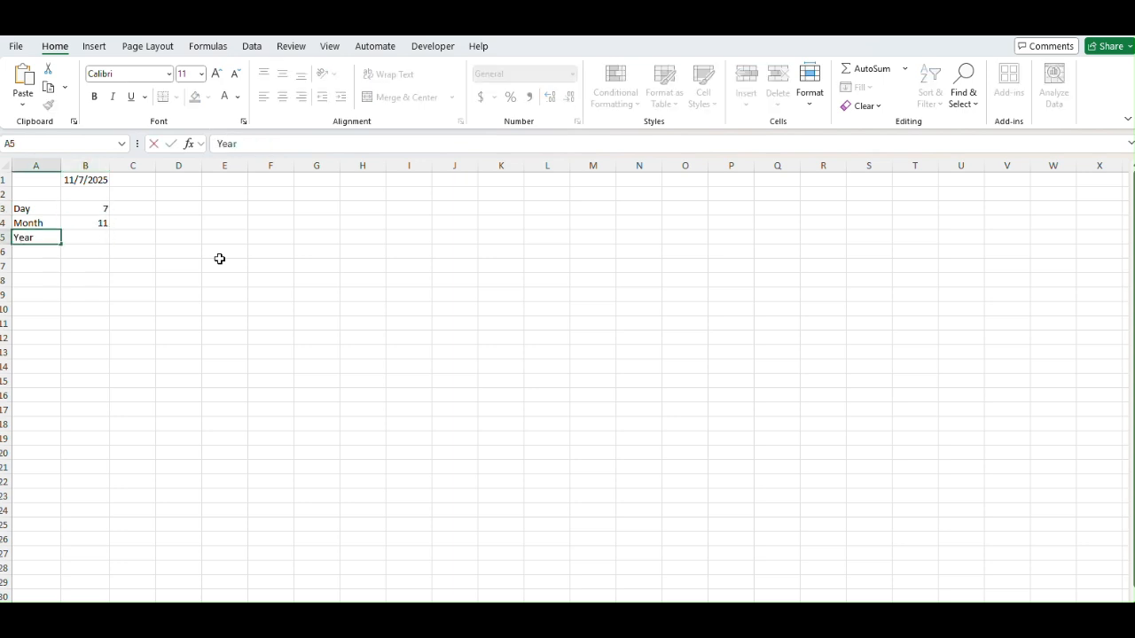
{"action": "key", "text": "Right"}
- Enter a YEAR formula in cell B5 that extracts the year from the date in B1
{"action": "type", "text": "=Year"}
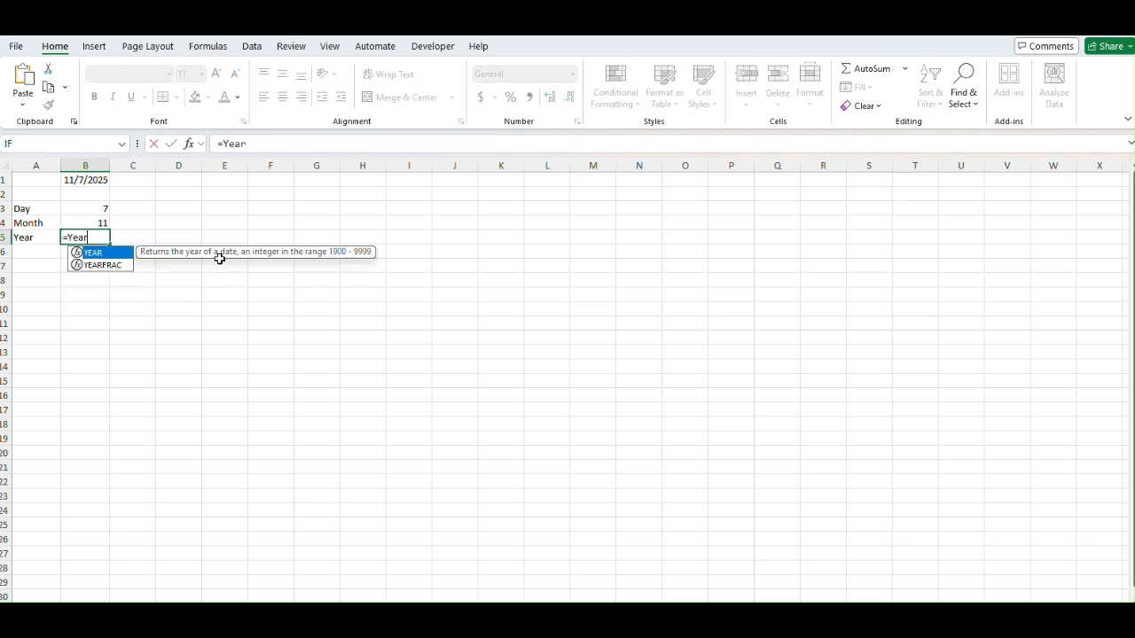
{"action": "key", "text": "Tab"}
{"action": "key", "text": "Up"}
{"action": "key", "text": "Up"}
{"action": "key", "text": "Up"}
{"action": "key", "text": "Up"}
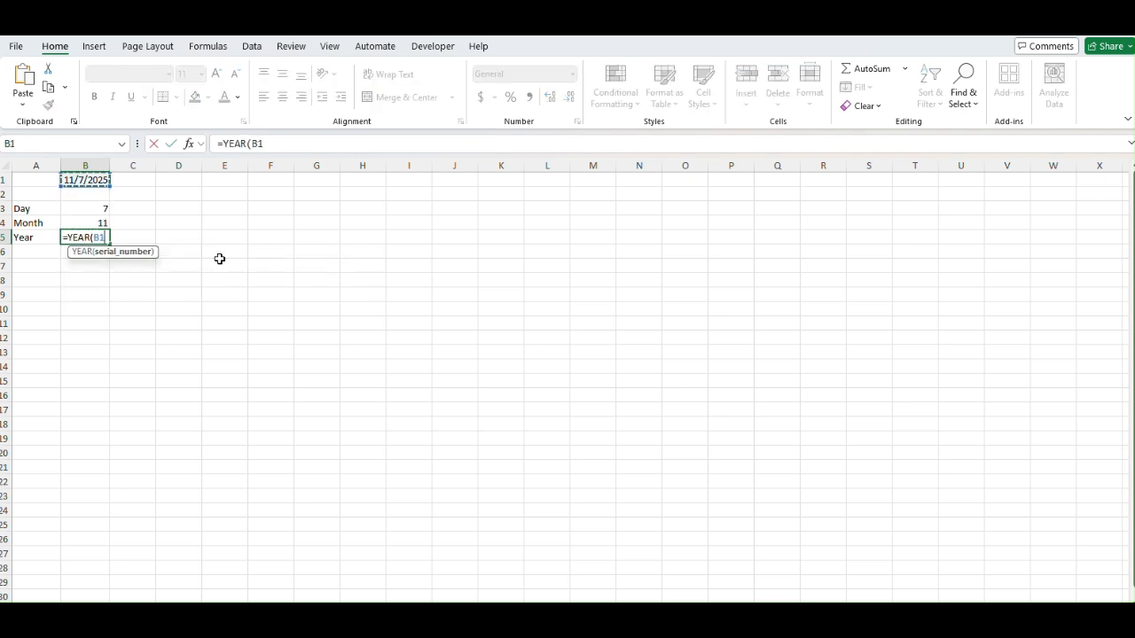
{"action": "key", "text": "Return"}
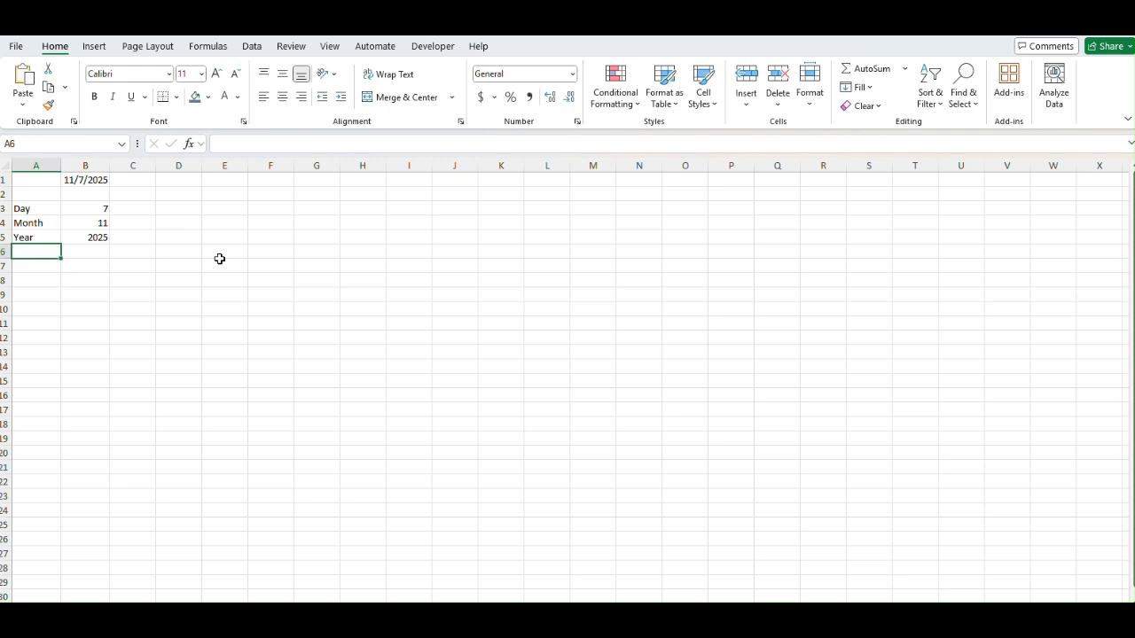
{"action": "key", "text": "Up"}
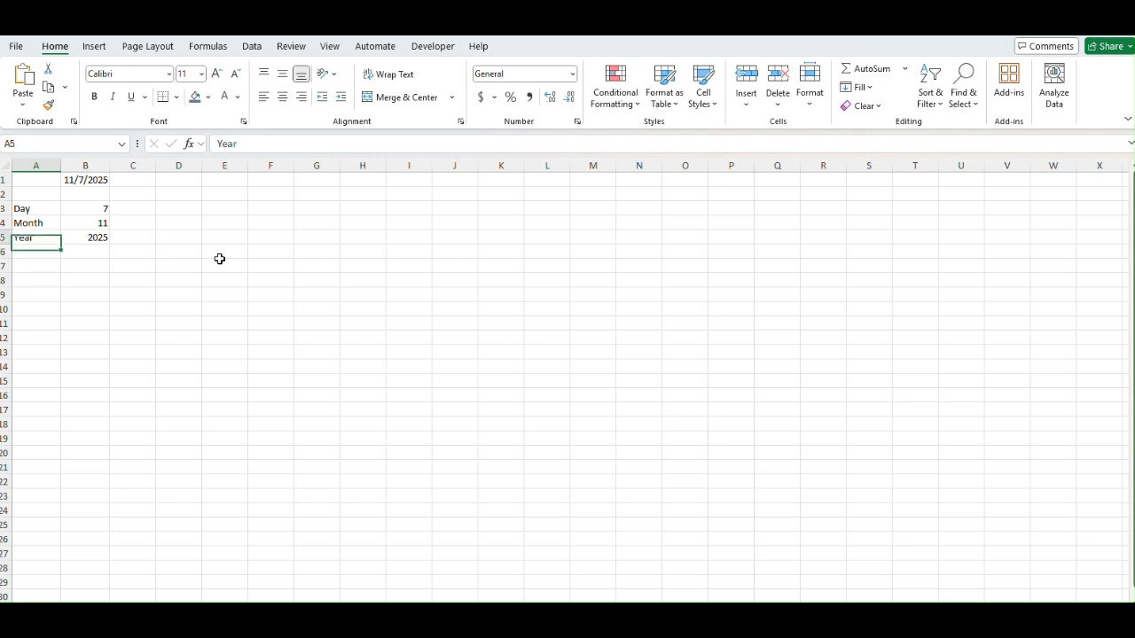
- Insert a blank row between the Month and Year rows
{"action": "key", "text": "Right"}
{"action": "key", "text": "Up"}
{"action": "key", "text": "Right"}
{"action": "key", "text": "Up"}
{"action": "key", "text": "Left"}
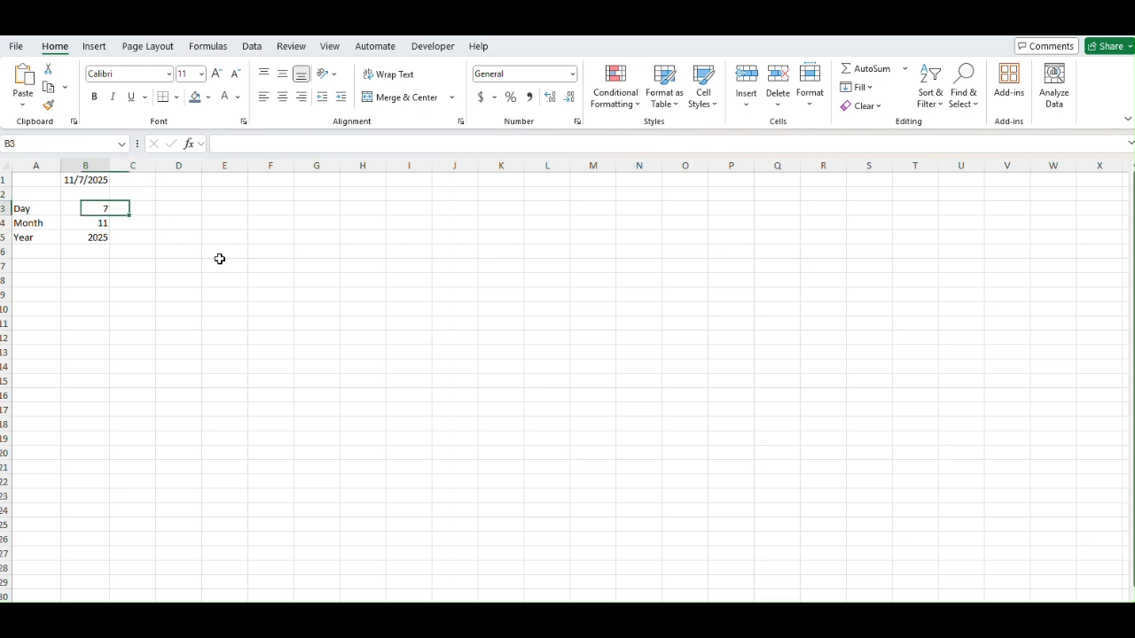
{"action": "key", "text": "Left"}
{"action": "key", "text": "Down"}
{"action": "key", "text": "Down"}
{"action": "key", "text": "shift+space"}
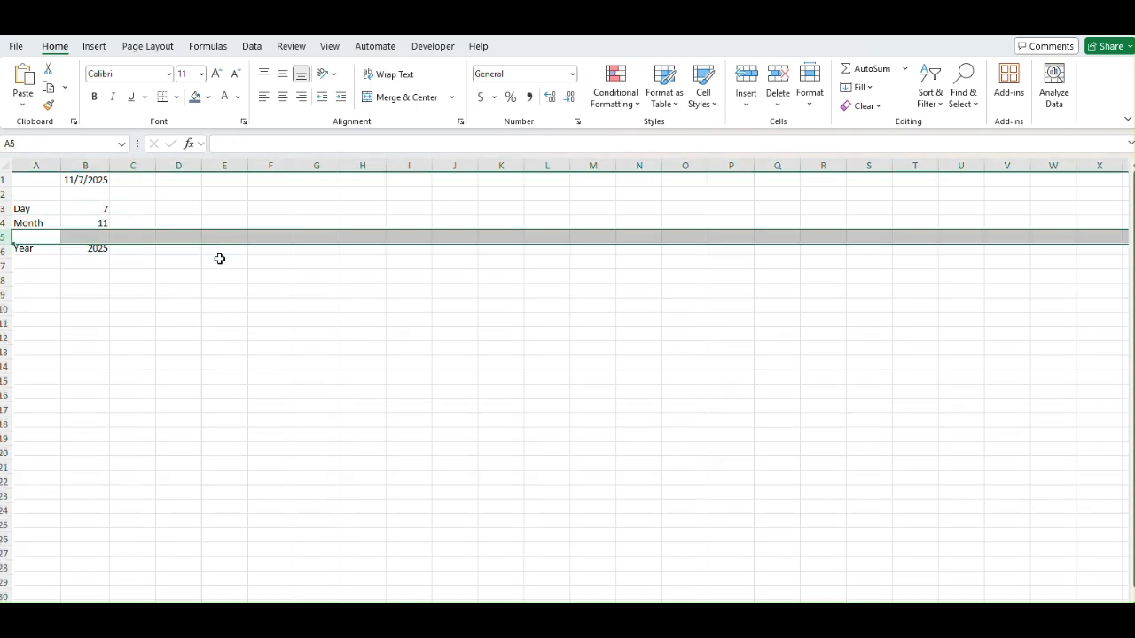
- Label cell A5 "Month Name" in the blank row between Month and Year
{"action": "key", "text": "ctrl+shift+plus"}
{"action": "type", "text": "Month Name"}
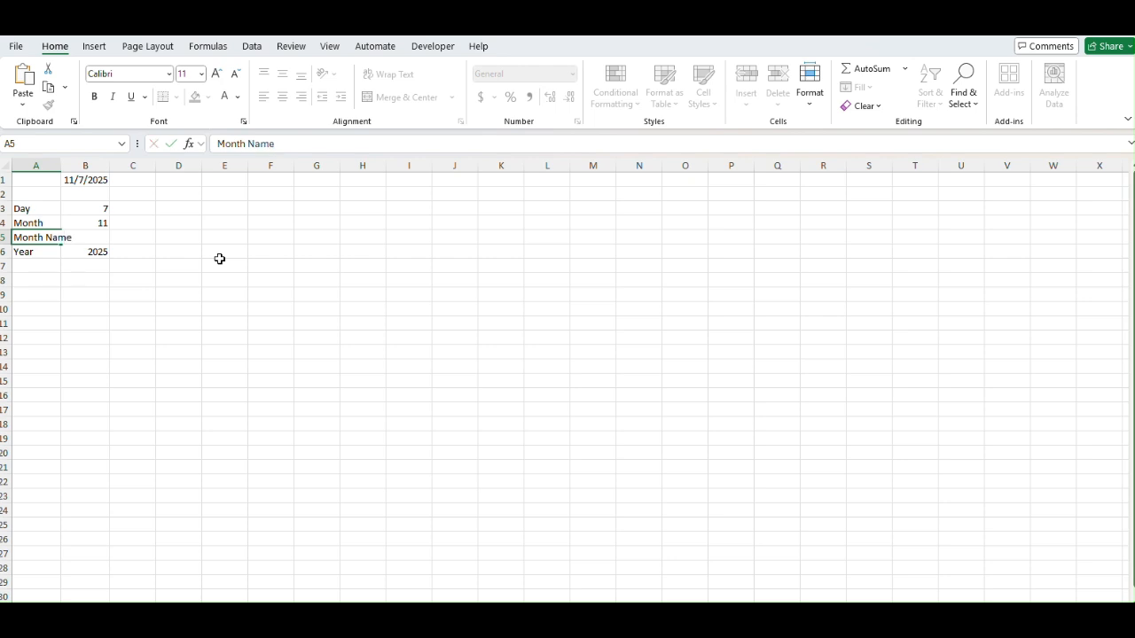
{"action": "key", "text": "Tab"}
- Enter =TEXT($B$1,"mmmm") in cell B5 to return the full month name of the date in B1
{"action": "key", "text": "F2"}
{"action": "type", "text": "=mo"}
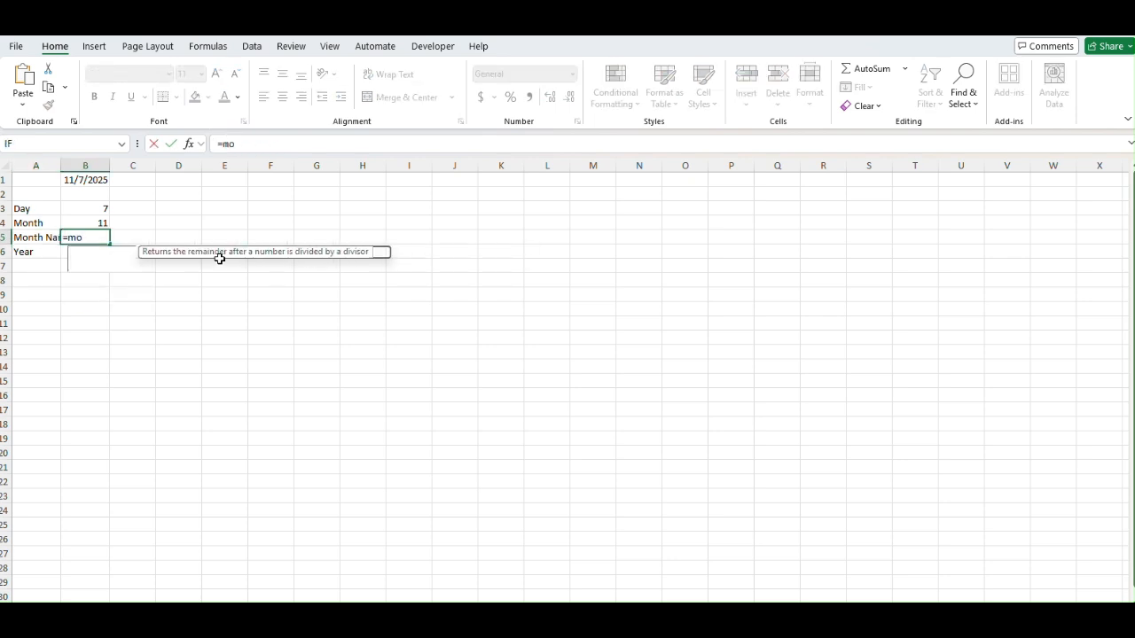
{"action": "key", "text": "BackSpace"}
{"action": "key", "text": "BackSpace"}
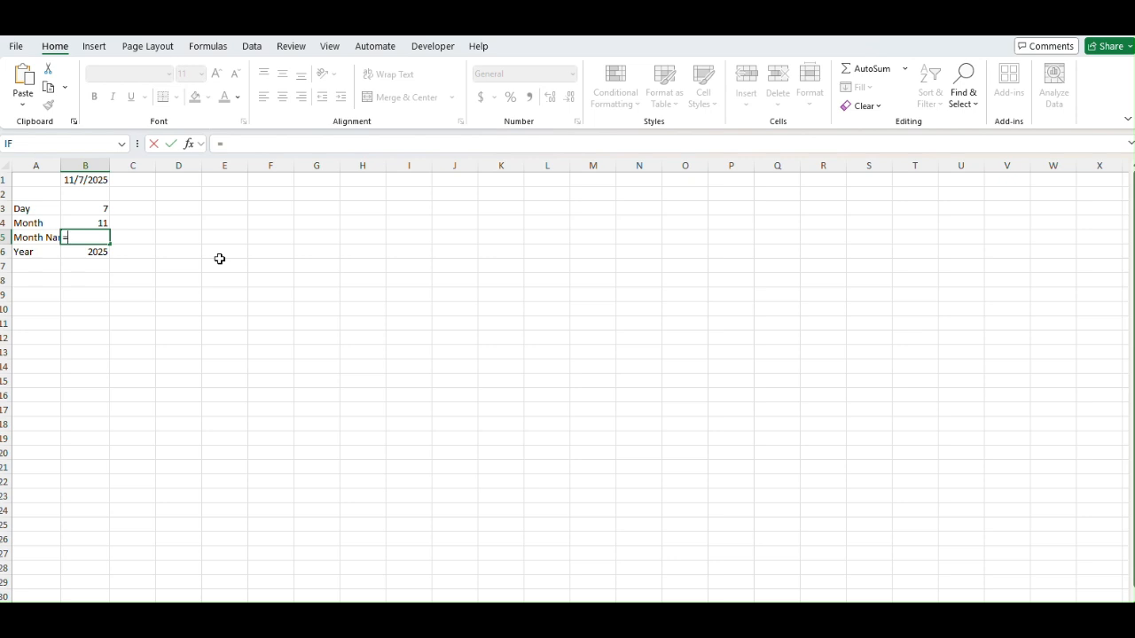
{"action": "type", "text": "text"}
{"action": "key", "text": "Tab"}
{"action": "key", "text": "Up"}
{"action": "key", "text": "Up"}
{"action": "key", "text": "Up"}
{"action": "key", "text": "Up"}
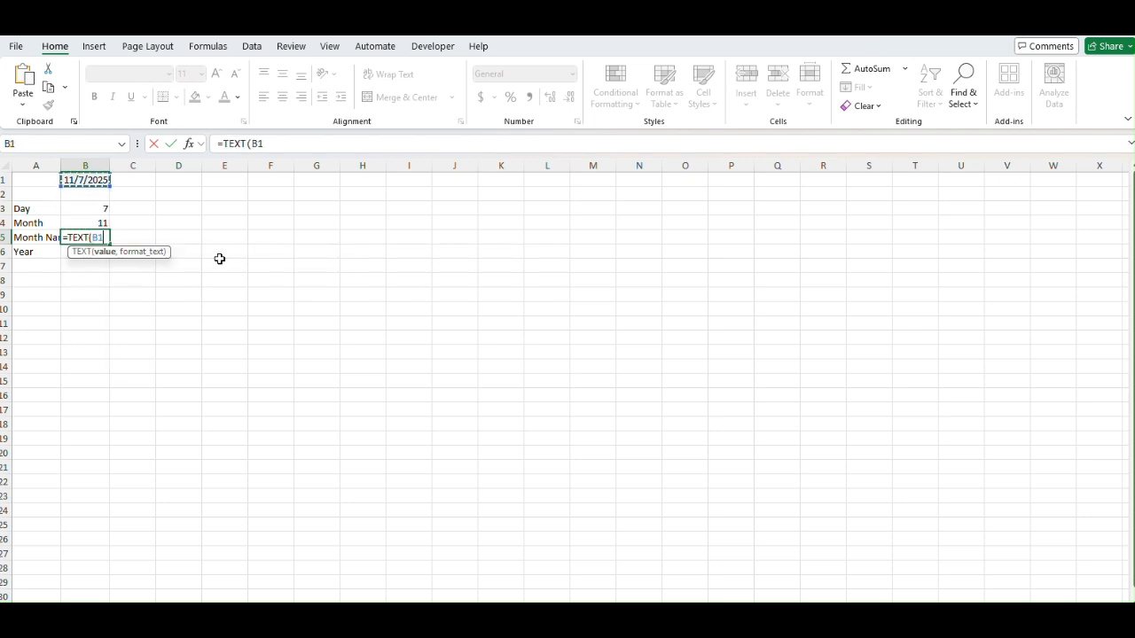
{"action": "key", "text": "F4"}
{"action": "type", "text": ","}
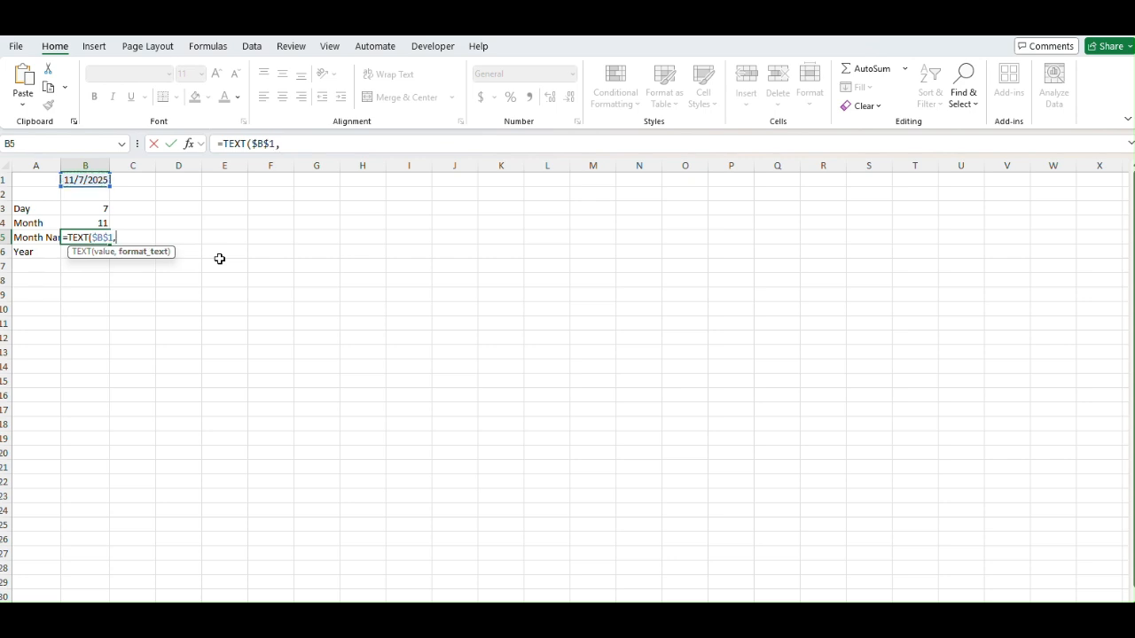
{"action": "type", "text": "\"mmmm\")"}
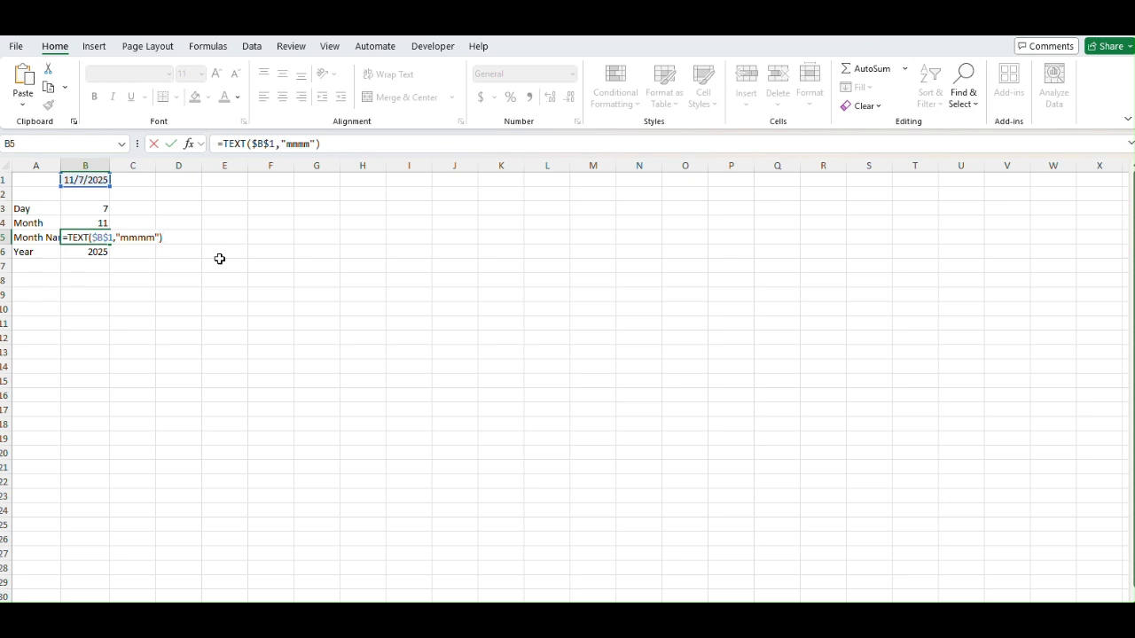
{"action": "key", "text": "Return"}
- Try the two-letter month format in cell C5 with the formula =TEXT($B$1,"mm")
{"action": "key", "text": "Up"}
{"action": "key", "text": "Right"}
{"action": "key", "text": "Down"}
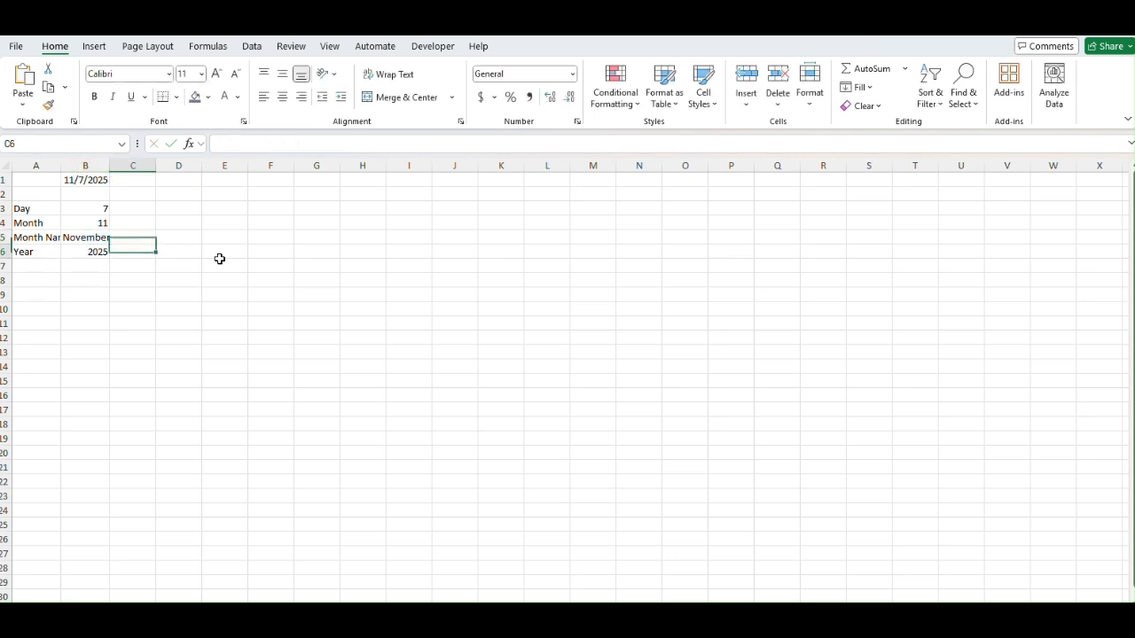
{"action": "key", "text": "Up"}
{"action": "type", "text": "=text"}
{"action": "key", "text": "Tab"}
{"action": "key", "text": "Up"}
{"action": "key", "text": "Up"}
{"action": "key", "text": "Up"}
{"action": "key", "text": "Up"}
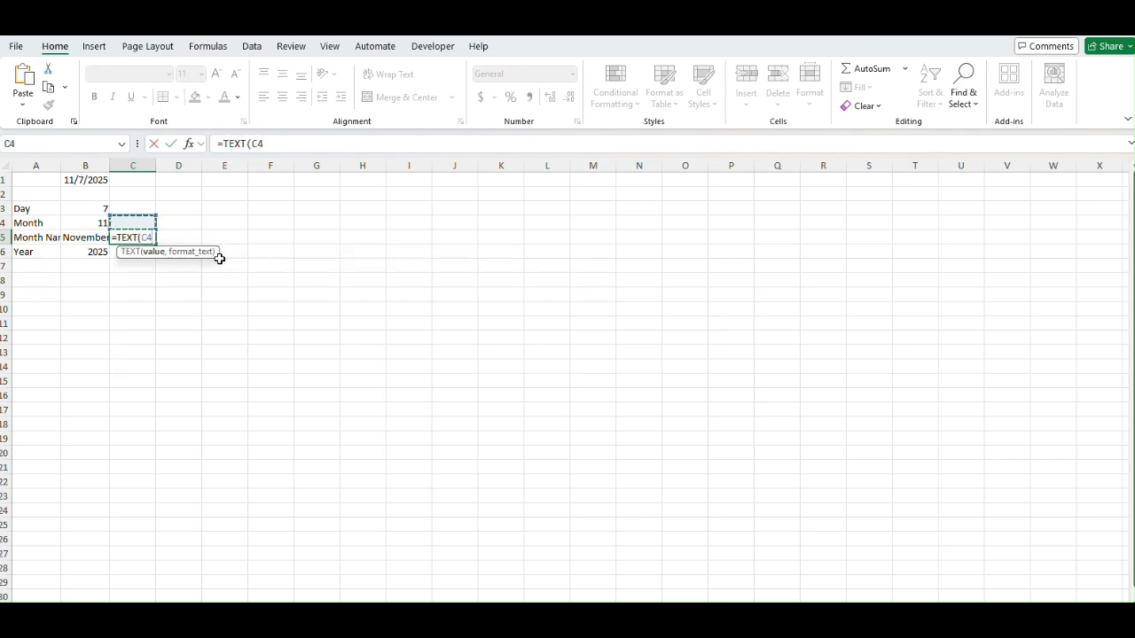
{"action": "key", "text": "Left"}
{"action": "key", "text": "F4"}
{"action": "type", "text": ","}
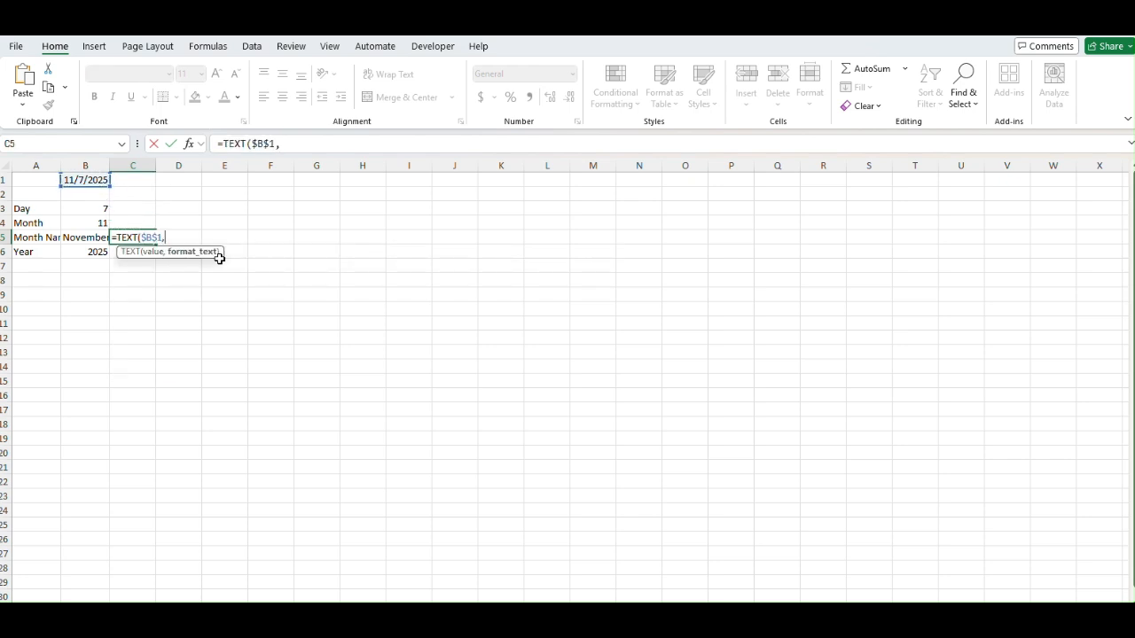
{"action": "type", "text": "\"mm\")"}
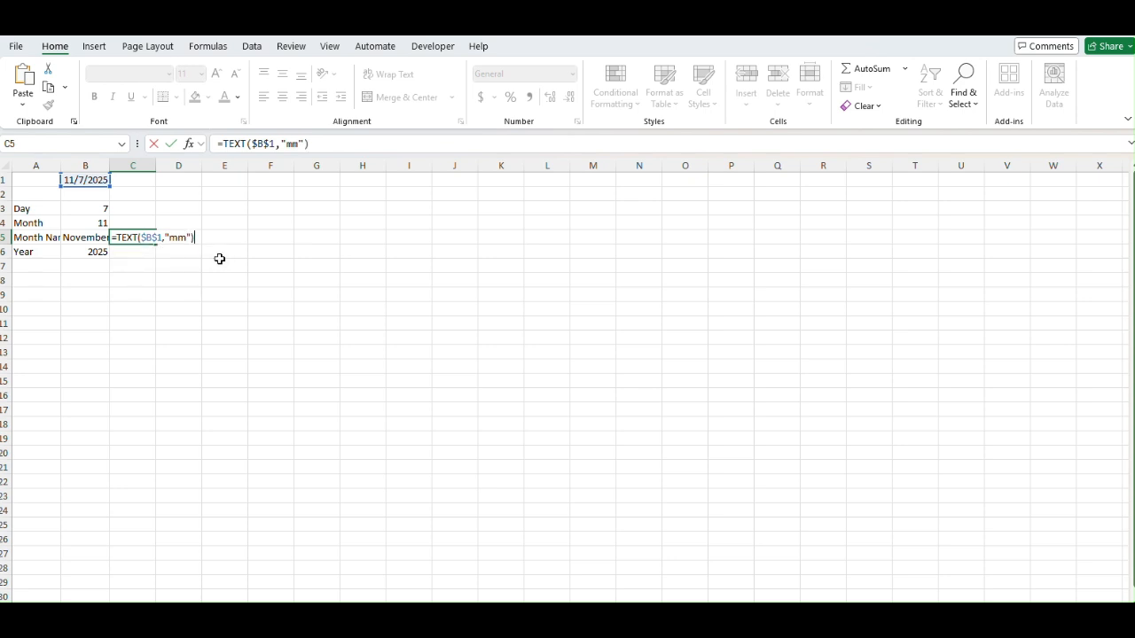
{"action": "key", "text": "Return"}
{"action": "key", "text": "Up"}
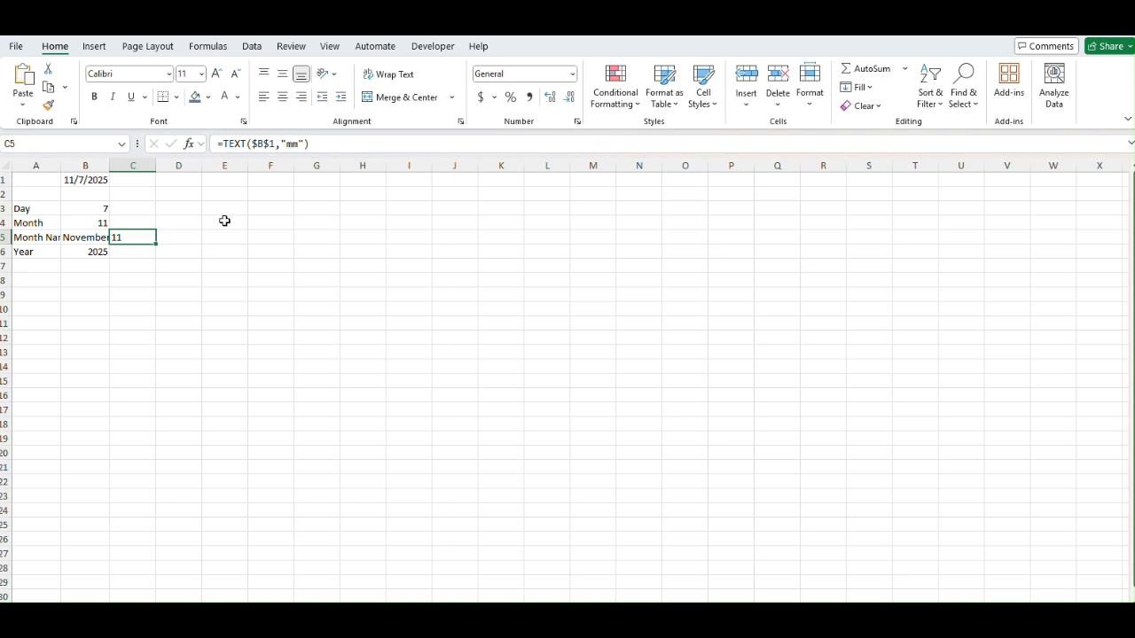
- Change the format code in the C5 formula to "mmm" for the abbreviated month name
{"action": "left_click", "coordinate": [302, 144]}
{"action": "type", "text": "\""}
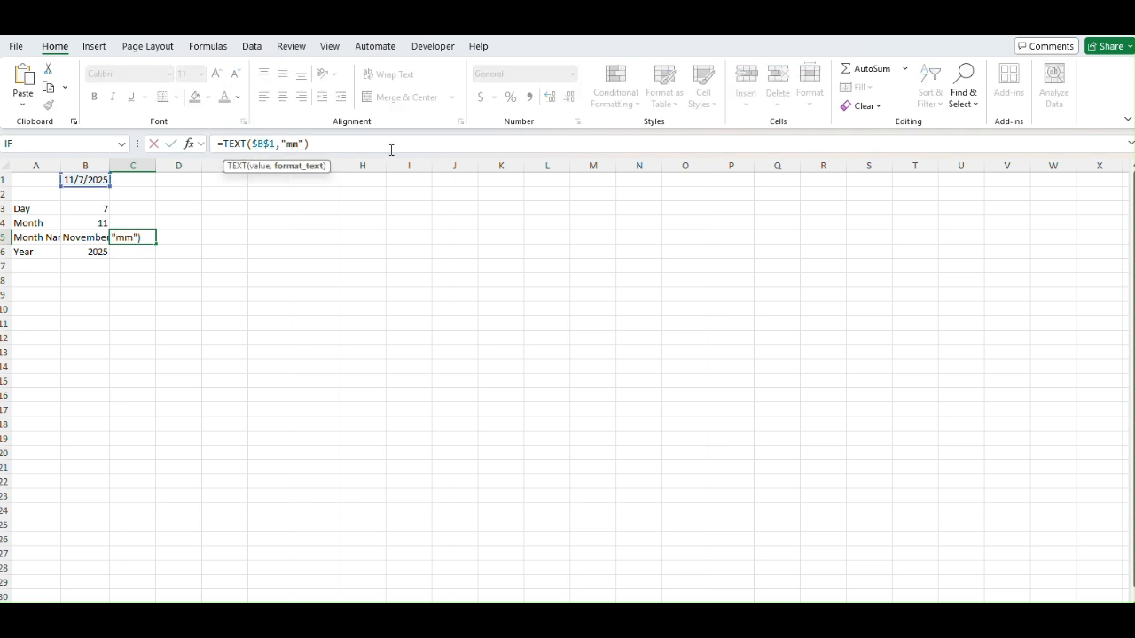
{"action": "type", "text": "m"}
{"action": "key", "text": "ctrl+Return"}
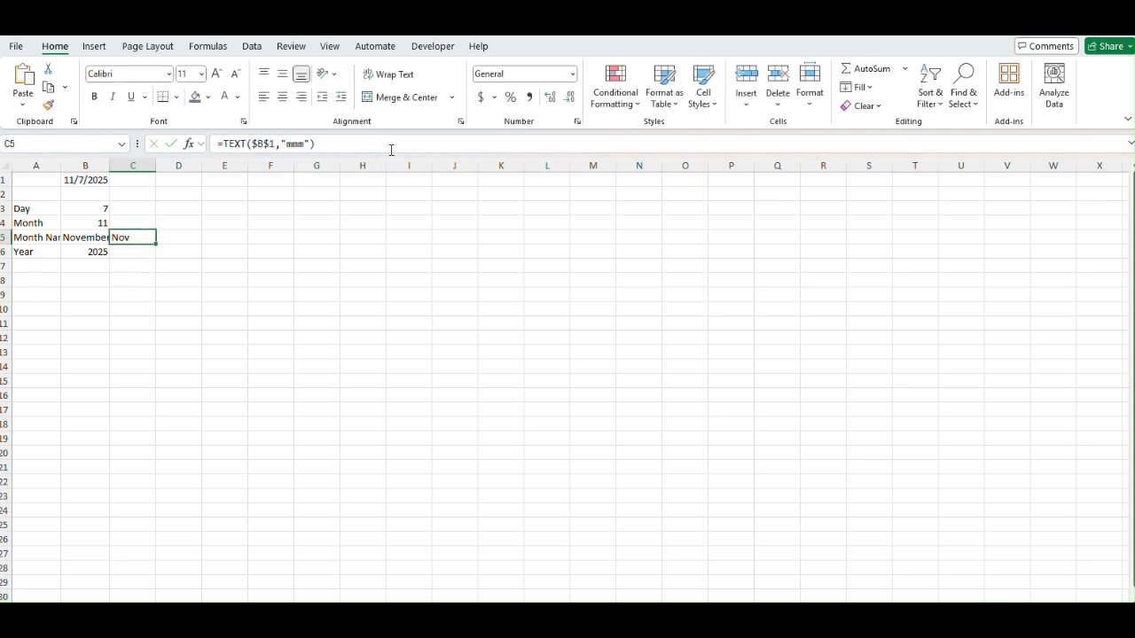
- Clear the trial formula from cell C5 and return to the date in B1
{"action": "key", "text": "Delete"}
{"action": "key", "text": "Right"}
{"action": "key", "text": "Left"}
{"action": "key", "text": "Up"}
{"action": "key", "text": "Up"}
{"action": "key", "text": "Up"}
{"action": "key", "text": "Up"}
{"action": "key", "text": "Left"}
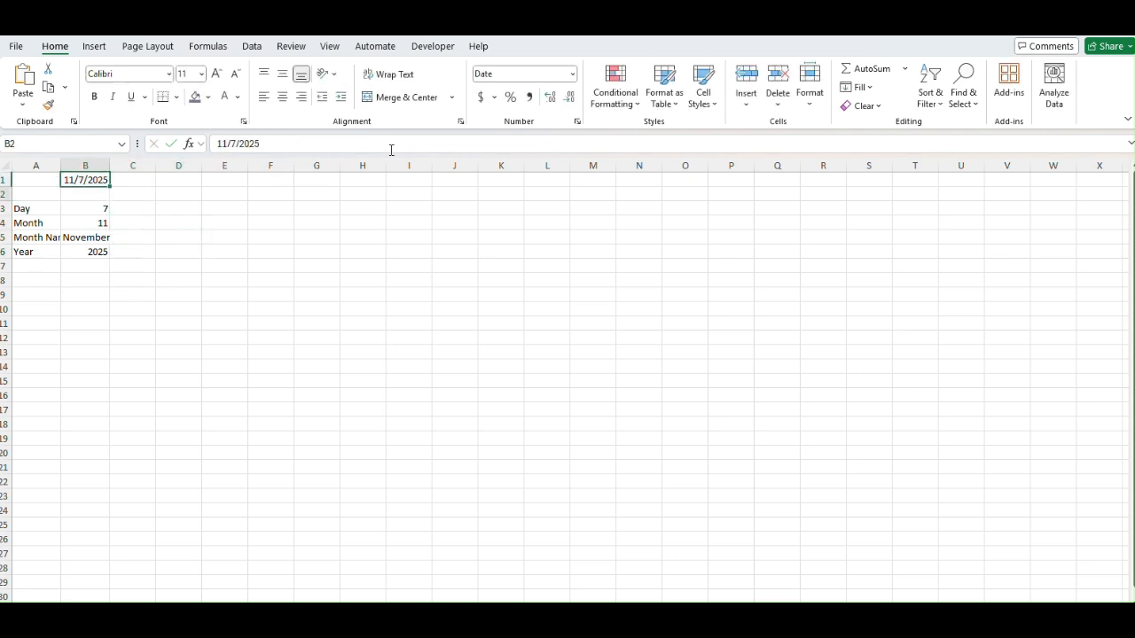
- AutoFit the width of column B to the results in B3:B6
{"action": "key", "text": "Down"}
{"action": "key", "text": "Up"}
{"action": "key", "text": "Down"}
{"action": "key", "text": "Down"}
{"action": "key", "text": "Down"}
{"action": "key", "text": "Down"}
{"action": "key", "text": "Up"}
{"action": "key", "text": "Up"}
{"action": "key", "text": "shift+Down"}
{"action": "key", "text": "shift+Down"}
{"action": "key", "text": "shift+Down"}
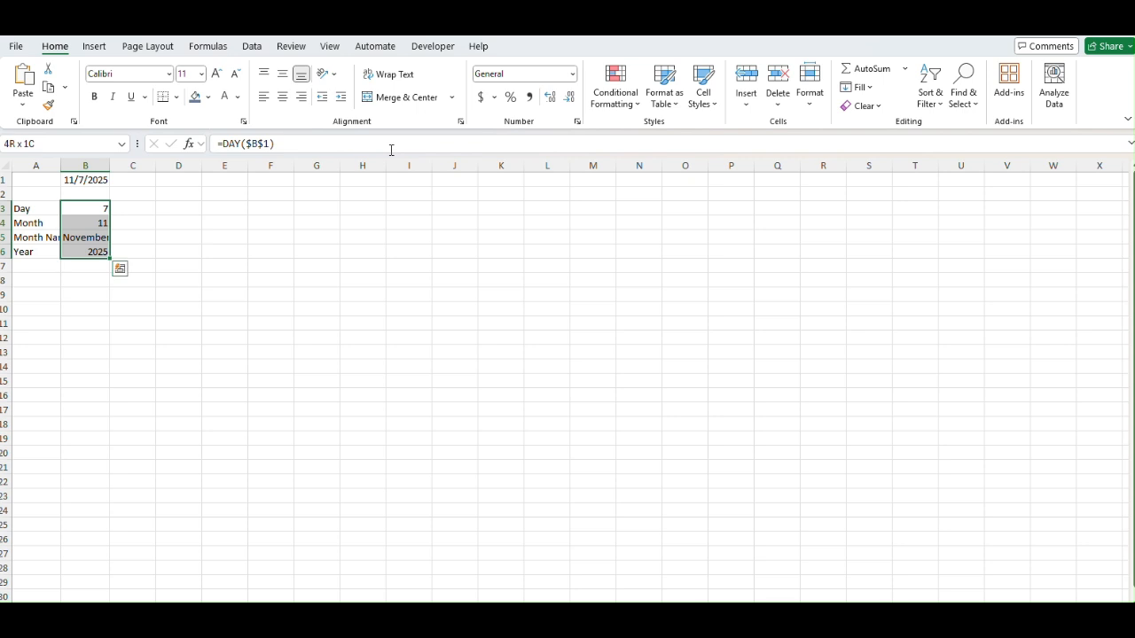
{"action": "key", "text": "alt+h"}
{"action": "key", "text": "o"}
{"action": "key", "text": "i"}
- AutoFit the widths of columns A and B to the labels and results in A3:B6
{"action": "key", "text": "Up"}
{"action": "key", "text": "Down"}
{"action": "key", "text": "shift+Down"}
{"action": "key", "text": "shift+Down"}
{"action": "key", "text": "shift+Down"}
{"action": "key", "text": "Left"}
{"action": "key", "text": "Up"}
{"action": "key", "text": "shift+Down"}
{"action": "key", "text": "shift+Up"}
{"action": "key", "text": "Down"}
{"action": "key", "text": "shift+Right"}
{"action": "key", "text": "shift+Down"}
{"action": "key", "text": "shift+Down"}
{"action": "key", "text": "shift+Down"}
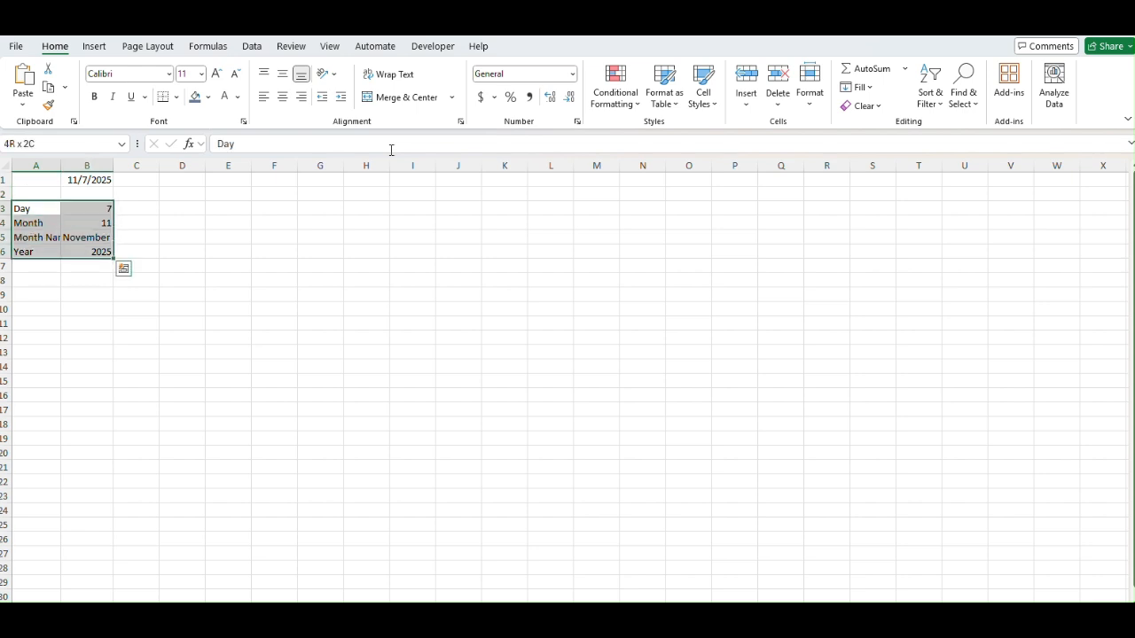
{"action": "key", "text": "alt+h"}
{"action": "key", "text": "o"}
{"action": "key", "text": "i"}
- Enter the date 7/11/2025 in cell D1
{"action": "key", "text": "Left"}
{"action": "key", "text": "Right"}
{"action": "key", "text": "Right"}
{"action": "key", "text": "Right"}
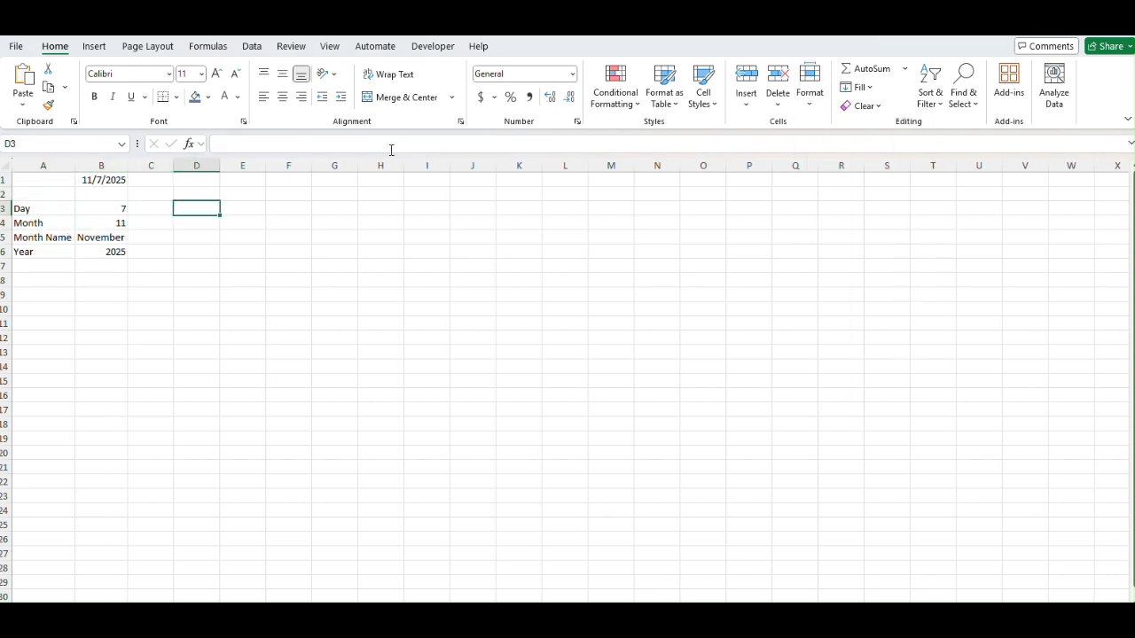
{"action": "key", "text": "Up"}
{"action": "key", "text": "Up"}
{"action": "key", "text": "Left"}
{"action": "key", "text": "Left"}
{"action": "key", "text": "Right"}
{"action": "key", "text": "Right"}
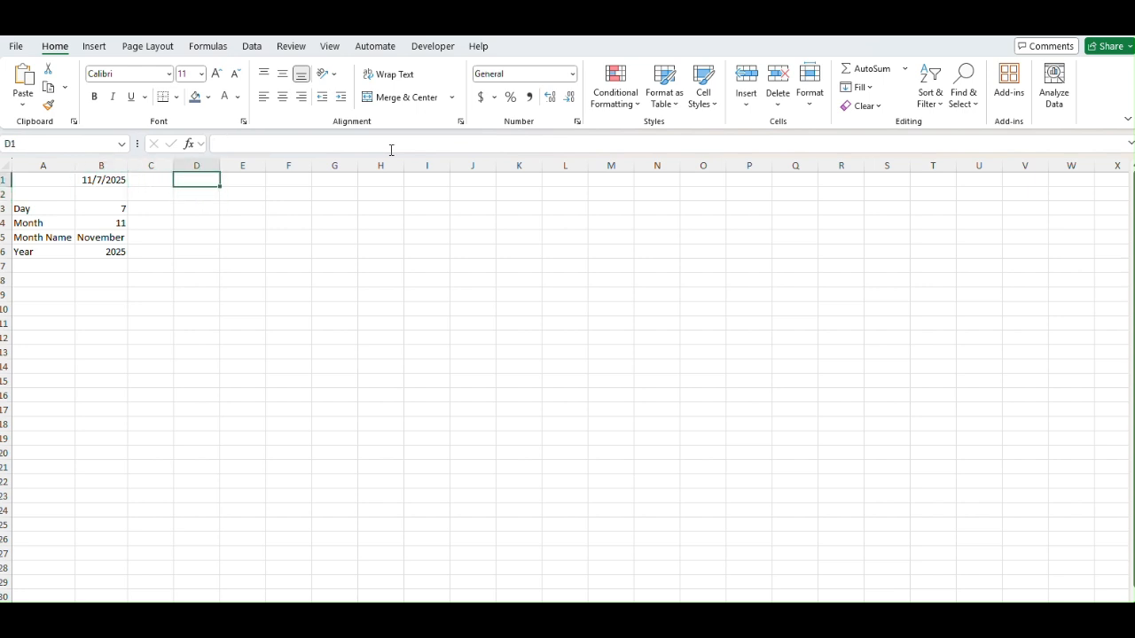
{"action": "type", "text": "7/"}
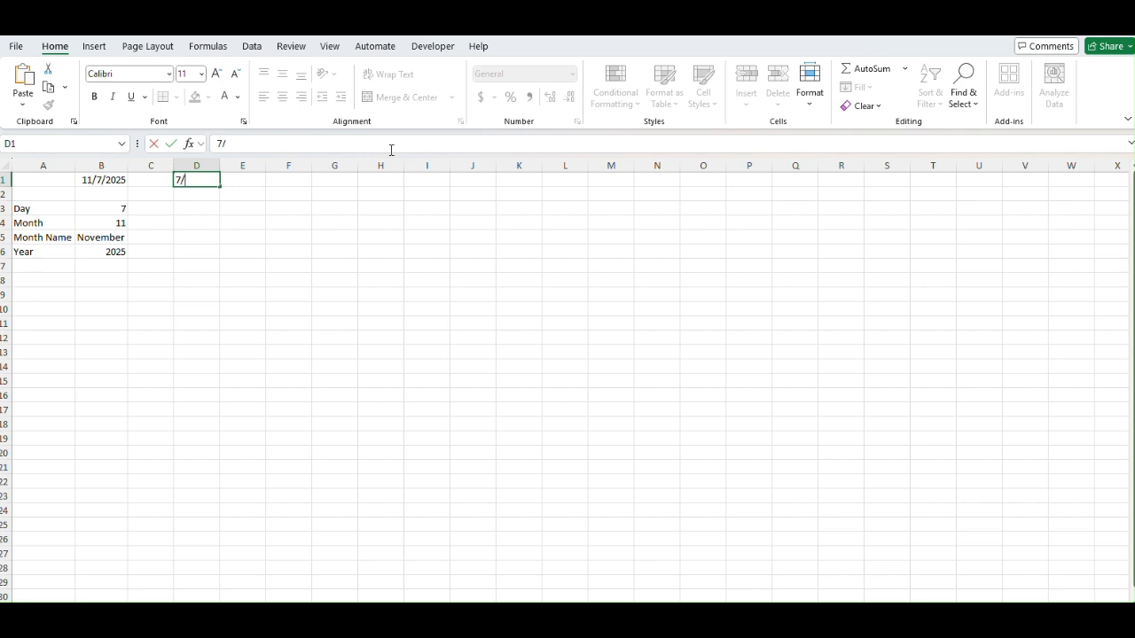
{"action": "type", "text": "11/2025"}
{"action": "key", "text": "Return"}
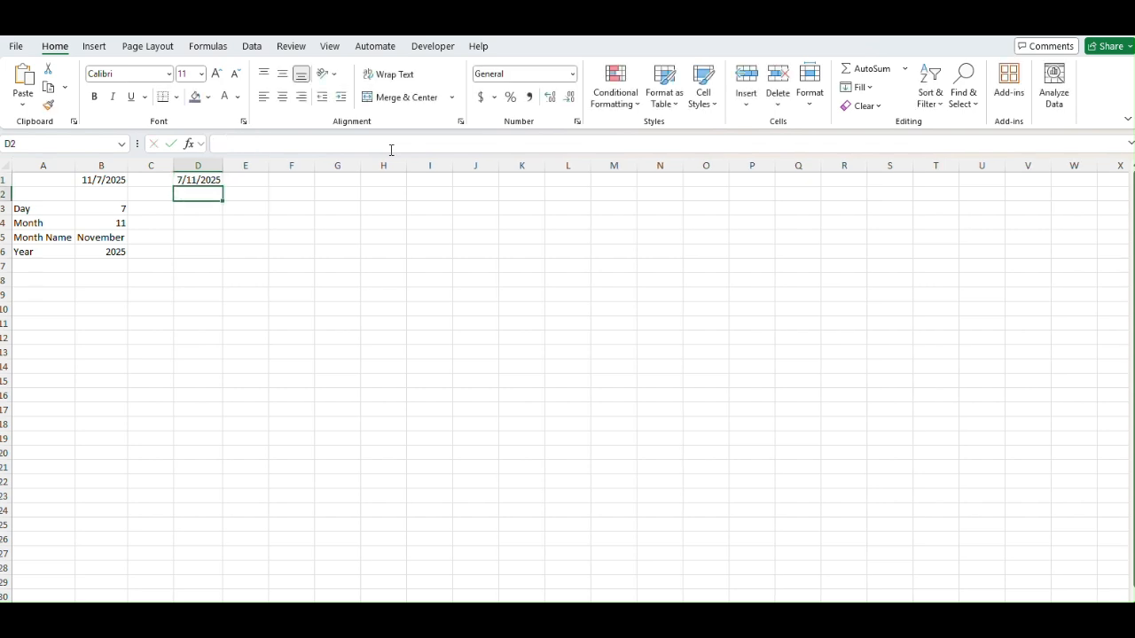
- Enter =DAY(D1) in cell D3 to extract the day from the date in D1
{"action": "key", "text": "Down"}
{"action": "key", "text": "Down"}
{"action": "key", "text": "Down"}
{"action": "key", "text": "Up"}
{"action": "key", "text": "Up"}
{"action": "type", "text": "=da"}
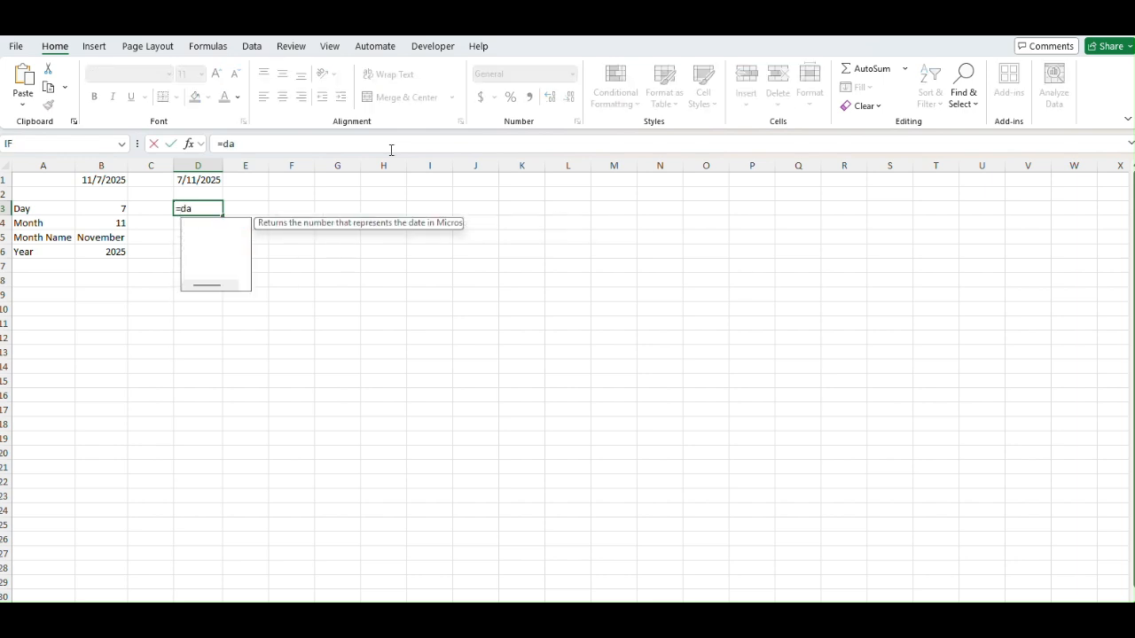
{"action": "key", "text": "Tab"}
{"action": "key", "text": "Up"}
{"action": "key", "text": "Up"}
{"action": "key", "text": "Return"}
{"action": "key", "text": "Up"}
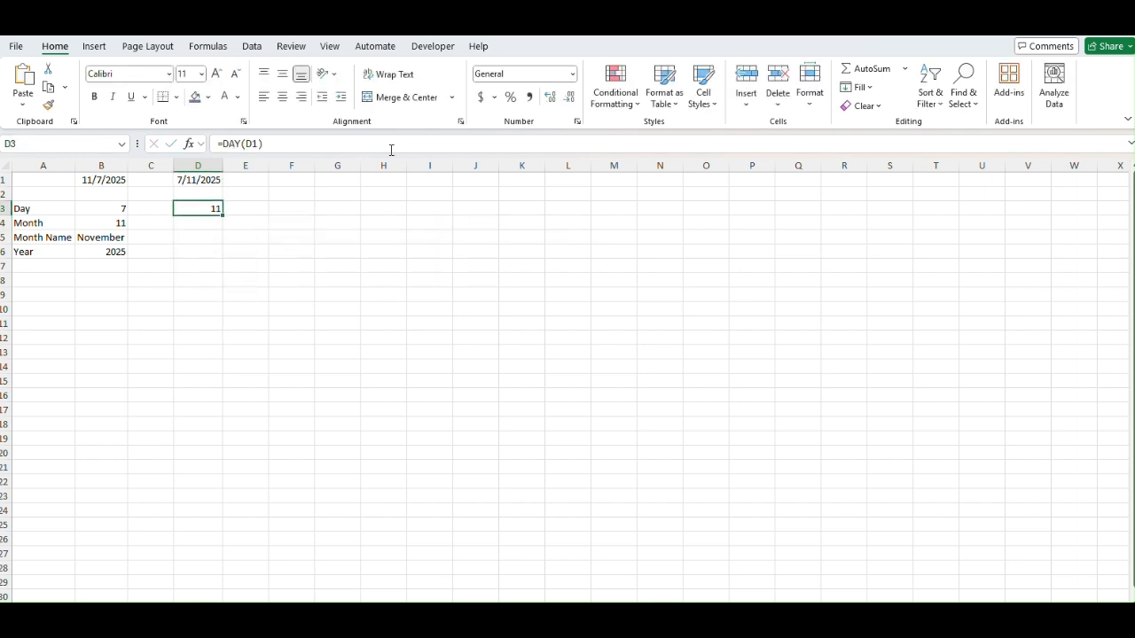
- Enter a MONTH formula in cell D4 that extracts the month number from the date in D1
{"action": "key", "text": "Down"}
{"action": "type", "text": "=month"}
{"action": "key", "text": "BackSpace"}
{"action": "key", "text": "BackSpace"}
{"action": "type", "text": "t"}
{"action": "key", "text": "Tab"}
{"action": "type", "text": "D1"}
{"action": "key", "text": "Return"}
{"action": "key", "text": "Up"}
- Enter =TEXT($D$1,"mmmm") in cell D5 to return the full month name of the date in D1
{"action": "key", "text": "Down"}
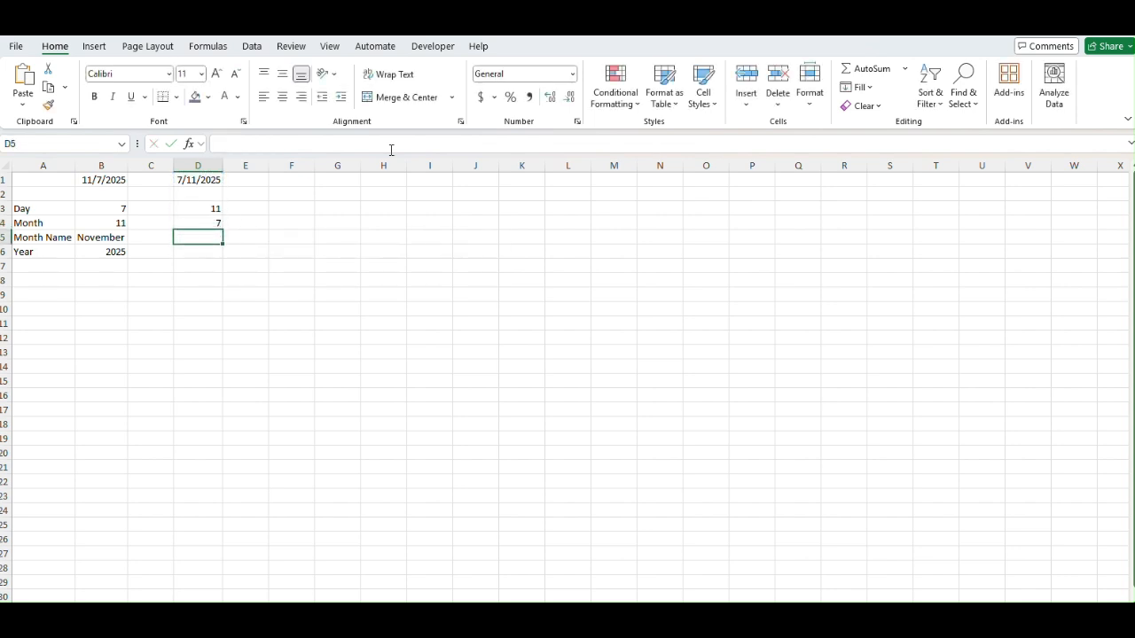
{"action": "type", "text": "=tex"}
{"action": "key", "text": "Tab"}
{"action": "key", "text": "Up"}
{"action": "key", "text": "Up"}
{"action": "key", "text": "Up"}
{"action": "key", "text": "Up"}
{"action": "key", "text": "F4"}
{"action": "type", "text": ",\"mmmm\""}
{"action": "key", "text": "Return"}
{"action": "key", "text": "Up"}
- Enter =YEAR(D1) in cell D6 to extract the year from the date in D1
{"action": "key", "text": "Down"}
{"action": "type", "text": "=year"}
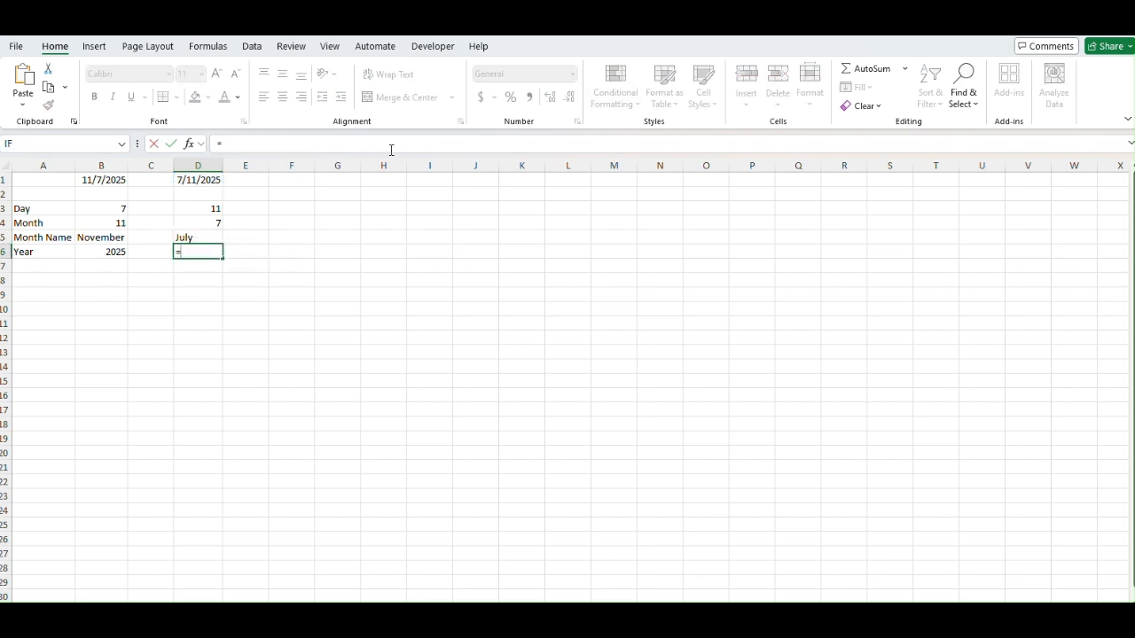
{"action": "key", "text": "Tab"}
{"action": "key", "text": "Up"}
{"action": "key", "text": "Up"}
{"action": "key", "text": "Up"}
{"action": "key", "text": "Up"}
{"action": "key", "text": "Up"}
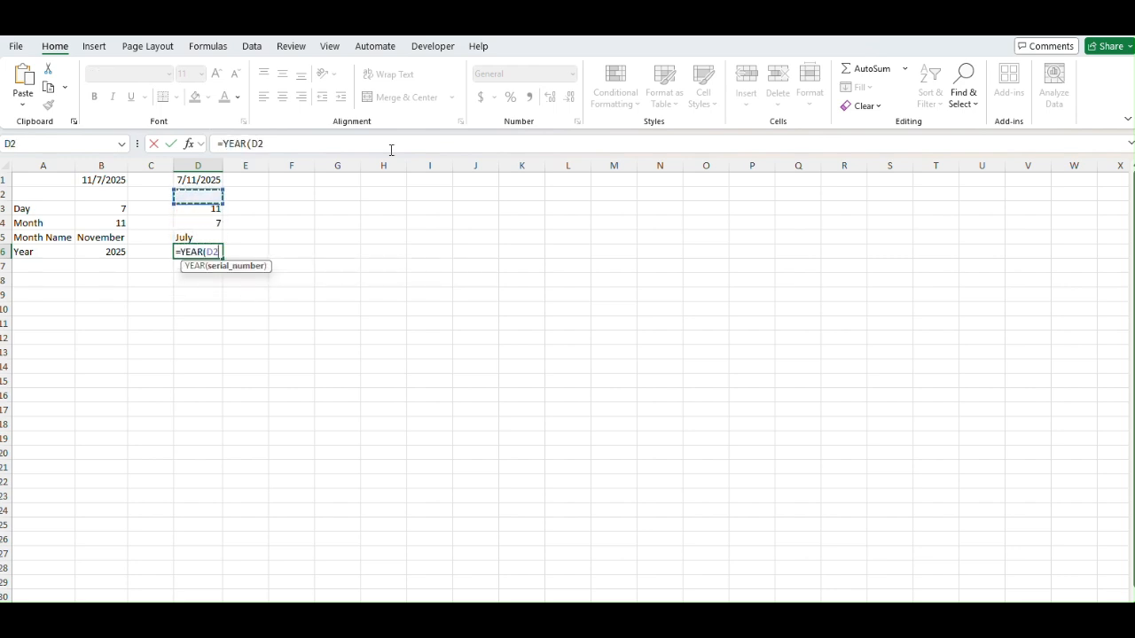
{"action": "key", "text": "Return"}
{"action": "key", "text": "Up"}
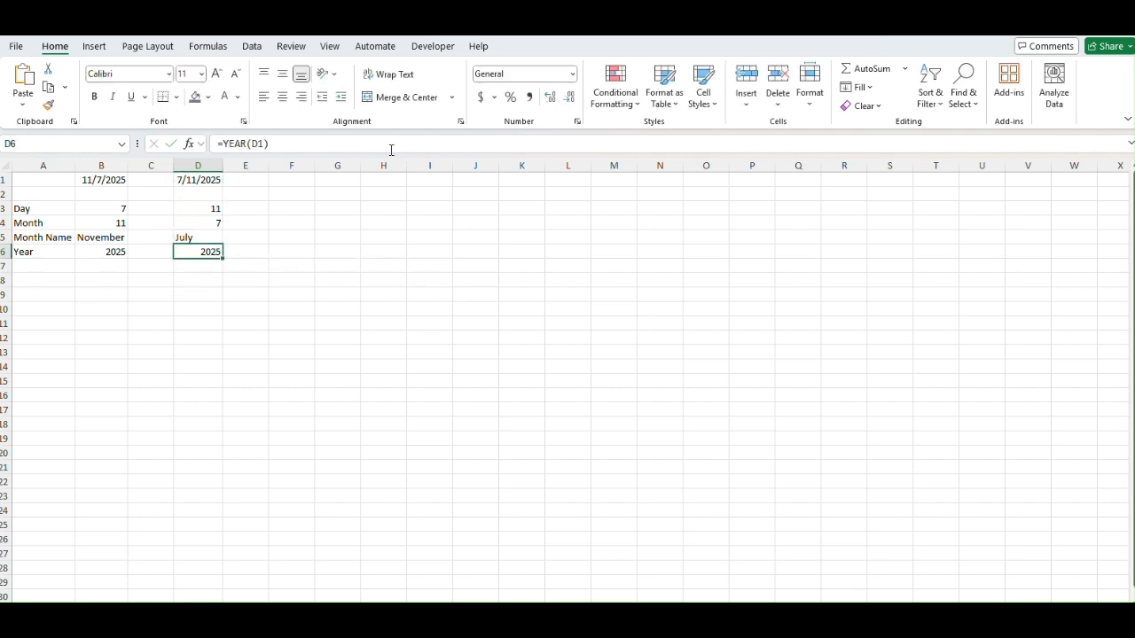
- Enter the text "11th of July 2025" in cell F1
{"action": "key", "text": "Up"}
{"action": "key", "text": "Up"}
{"action": "key", "text": "Up"}
{"action": "key", "text": "Up"}
{"action": "key", "text": "Up"}
{"action": "key", "text": "Left"}
{"action": "key", "text": "Left"}
{"action": "key", "text": "Left"}
{"action": "key", "text": "Right"}
{"action": "key", "text": "Right"}
{"action": "key", "text": "Right"}
{"action": "key", "text": "Right"}
{"action": "key", "text": "Right"}
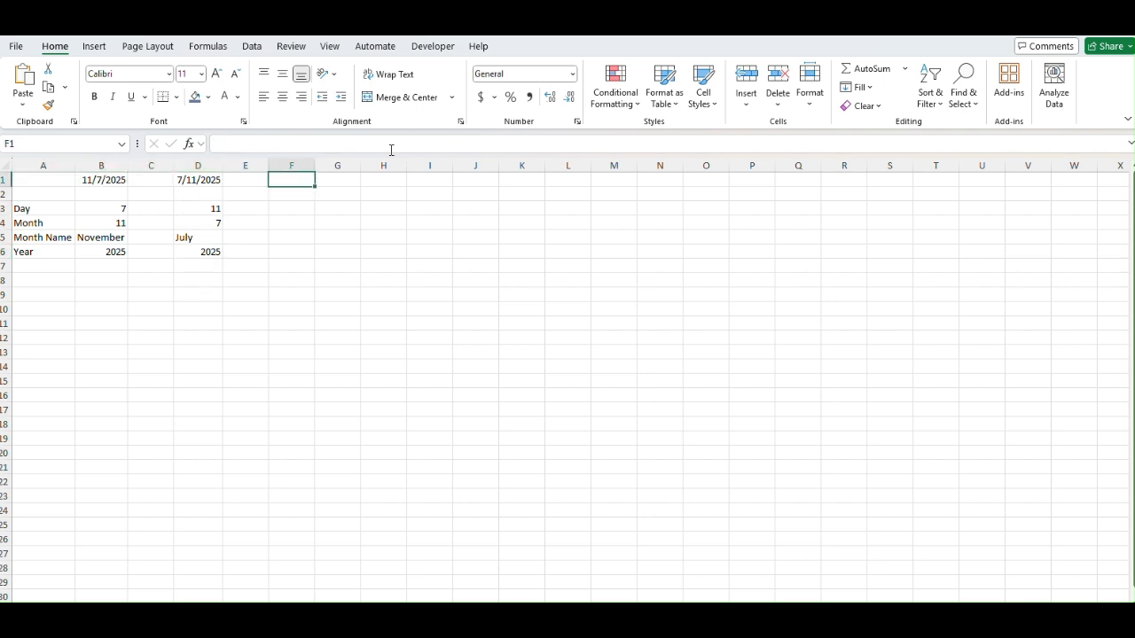
{"action": "key", "text": "shift+Right"}
{"action": "key", "text": "shift+Right"}
{"action": "key", "text": "shift+Right"}
{"action": "key", "text": "shift+Right"}
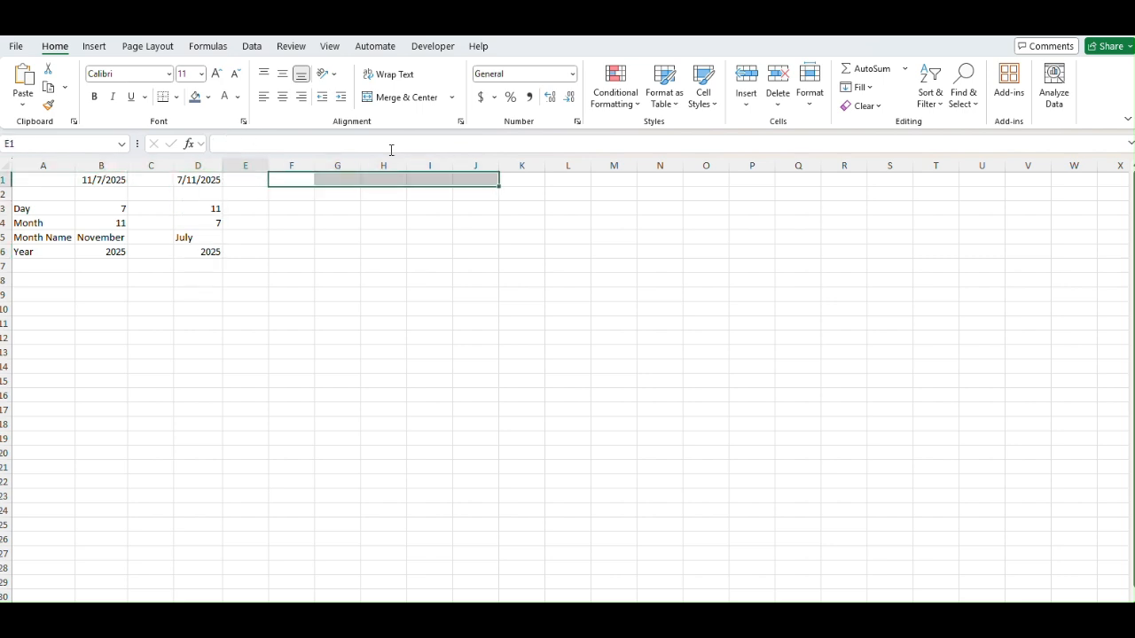
{"action": "key", "text": "shift+Left"}
{"action": "key", "text": "shift+Left"}
{"action": "key", "text": "shift+Left"}
{"action": "key", "text": "shift+Left"}
{"action": "type", "text": "11"}
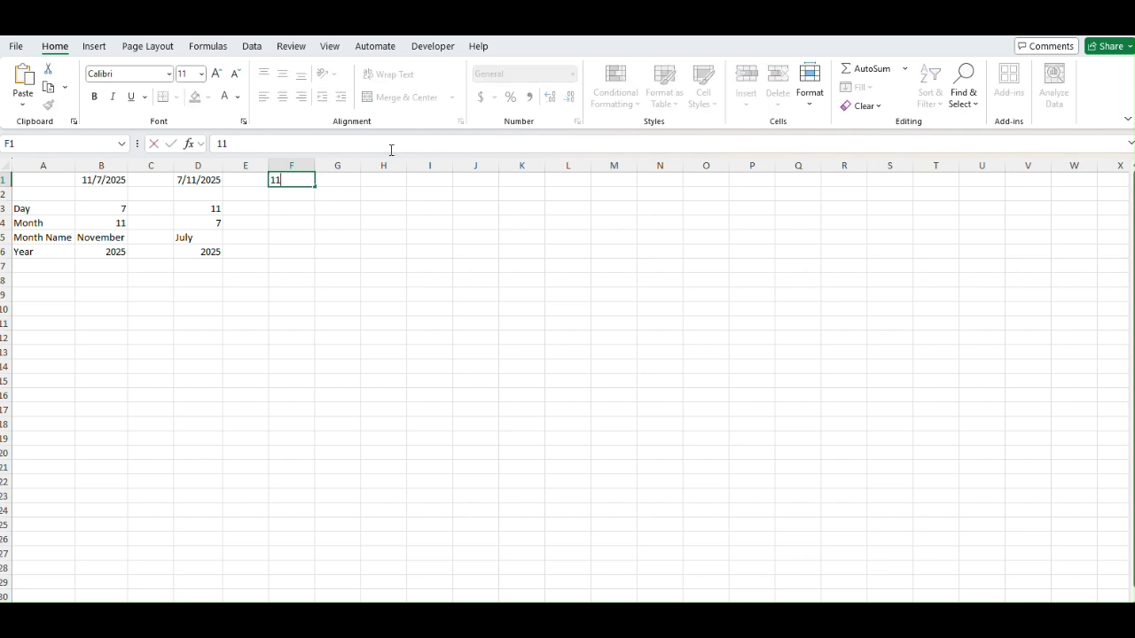
{"action": "type", "text": "th of July 20252"}
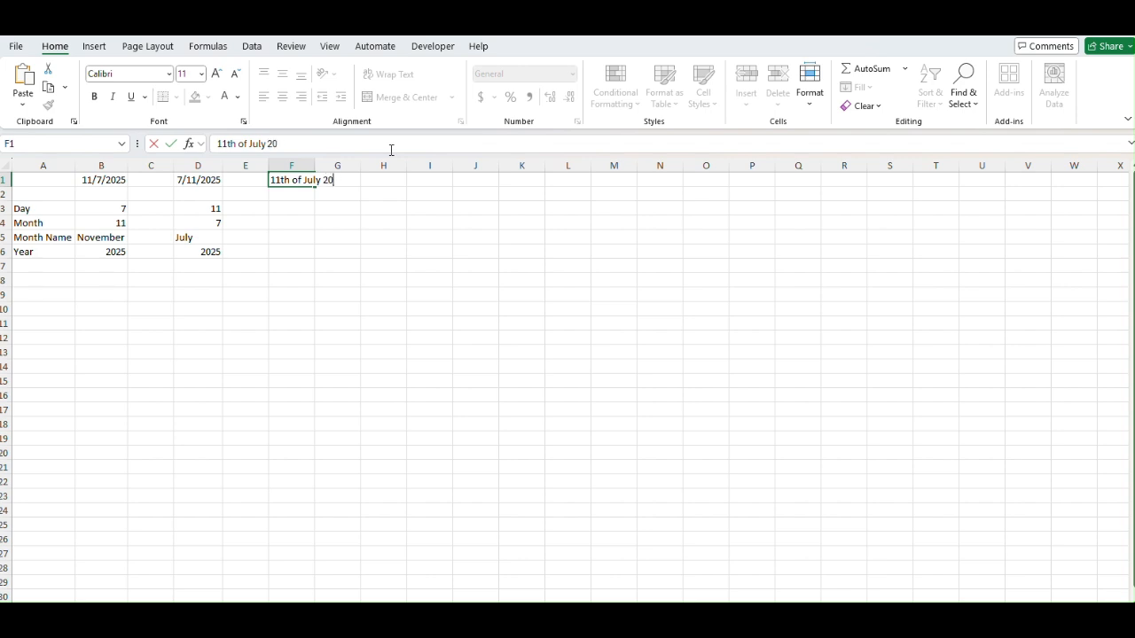
{"action": "key", "text": "Return"}
{"action": "key", "text": "Up"}
{"action": "key", "text": "F2"}
{"action": "key", "text": "BackSpace"}
{"action": "key", "text": "ctrl+Return"}
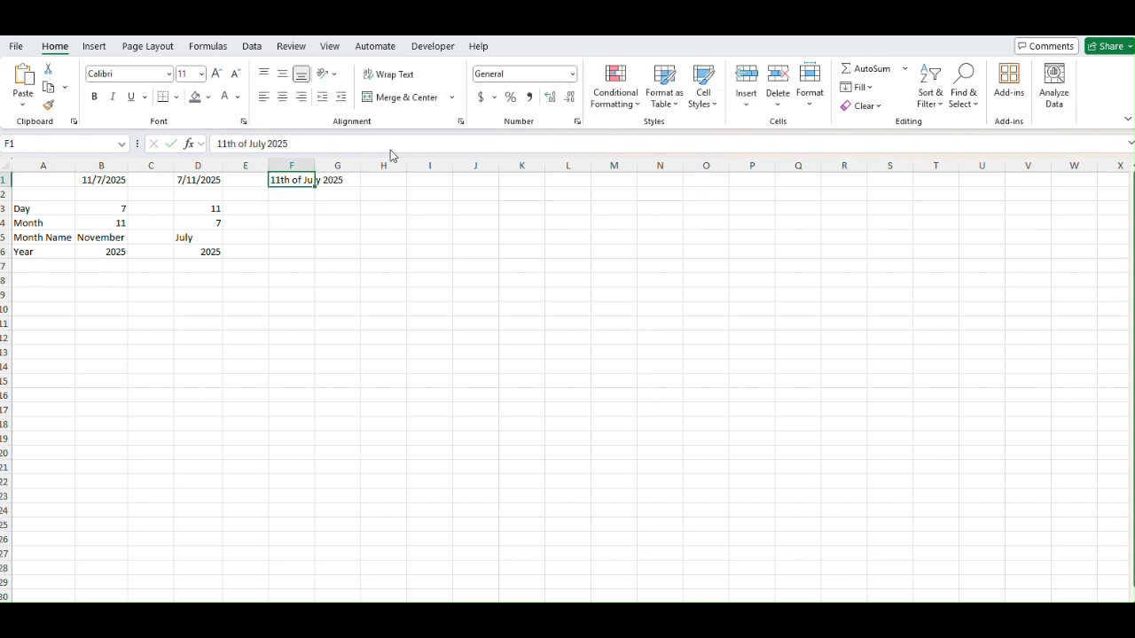
- AutoFit the width of column F to the written-out date in F1
{"action": "key", "text": "alt+h"}
{"action": "key", "text": "o"}
{"action": "key", "text": "i"}
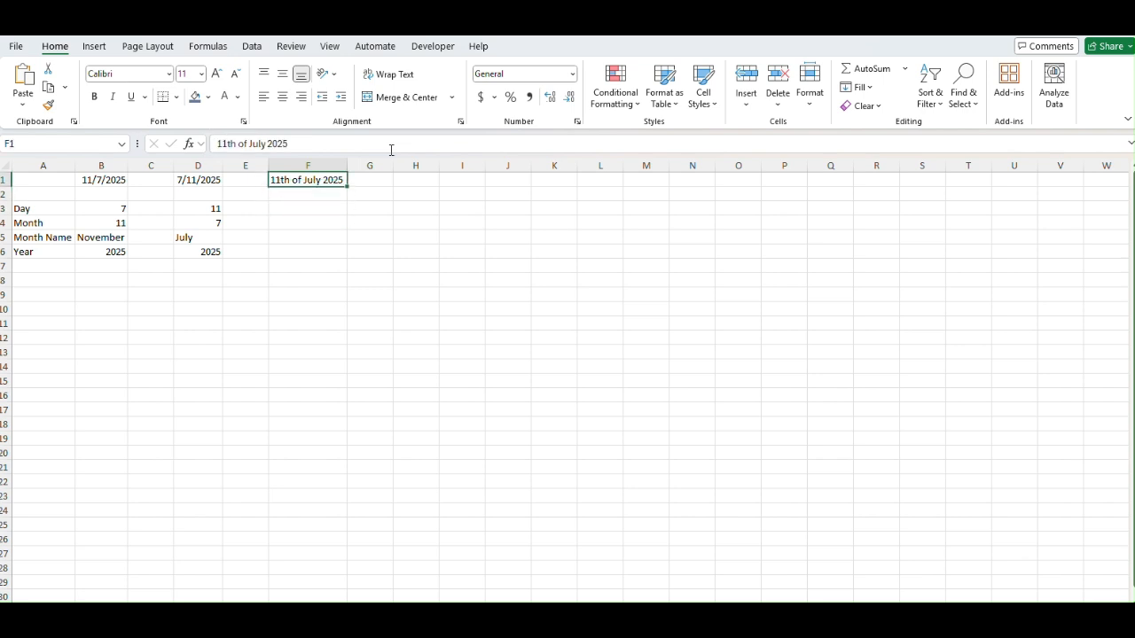
- Review the extracted day, month, month name and year in cells D3:D6
{"action": "key", "text": "Left"}
{"action": "key", "text": "Left"}
{"action": "key", "text": "Down"}
{"action": "key", "text": "Down"}
{"action": "key", "text": "shift+Down"}
{"action": "key", "text": "shift+Down"}
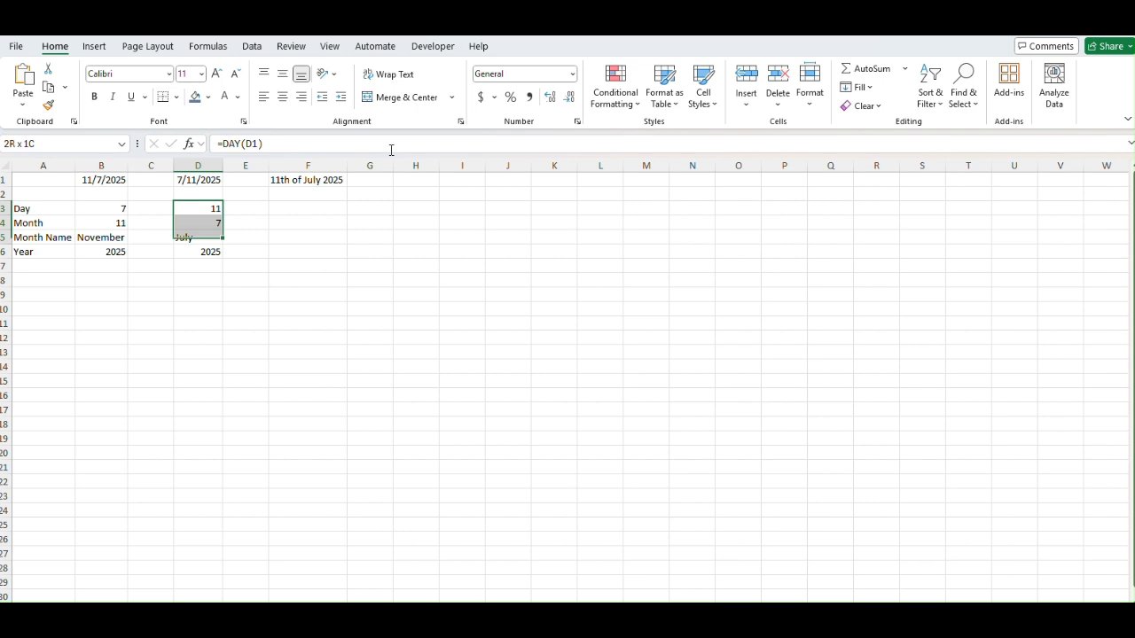
{"action": "key", "text": "shift+Down"}
{"action": "key", "text": "Up"}
{"action": "key", "text": "Down"}
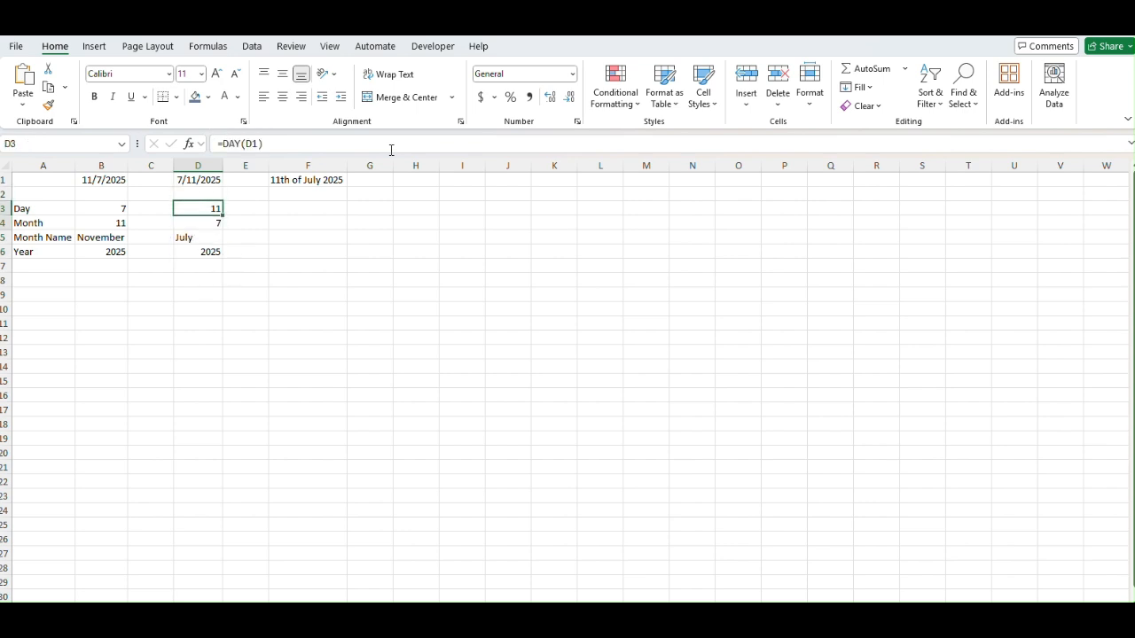
{"action": "key", "text": "shift+Down"}
{"action": "key", "text": "shift+Down"}
{"action": "key", "text": "shift+Down"}
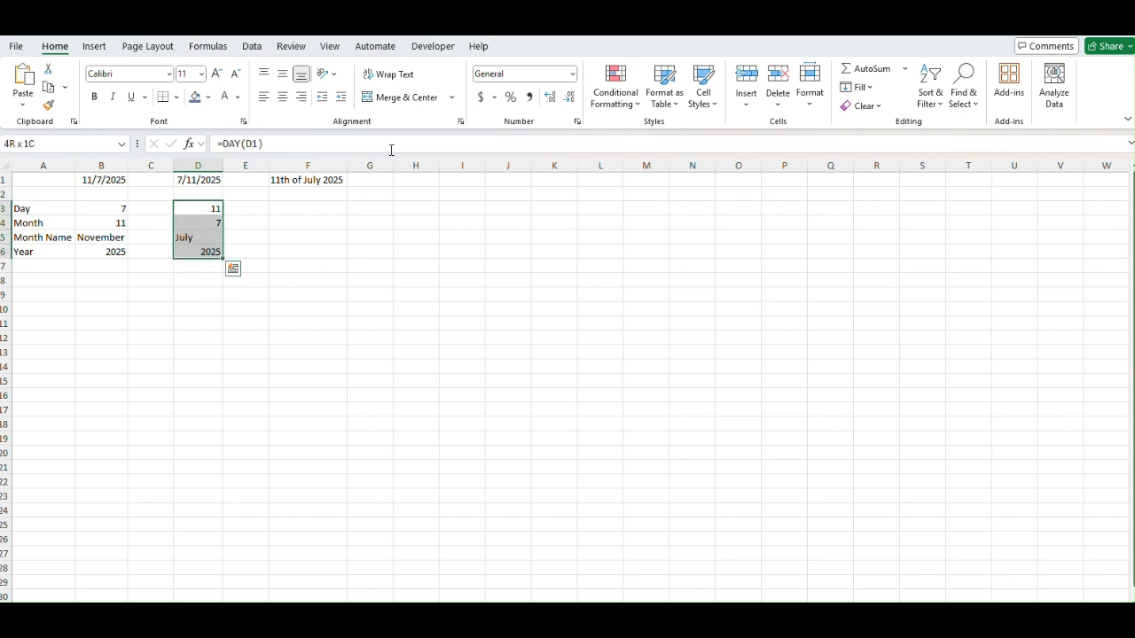
- Insert a blank row above the row that holds the dates
{"action": "key", "text": "Up"}
{"action": "key", "text": "Up"}
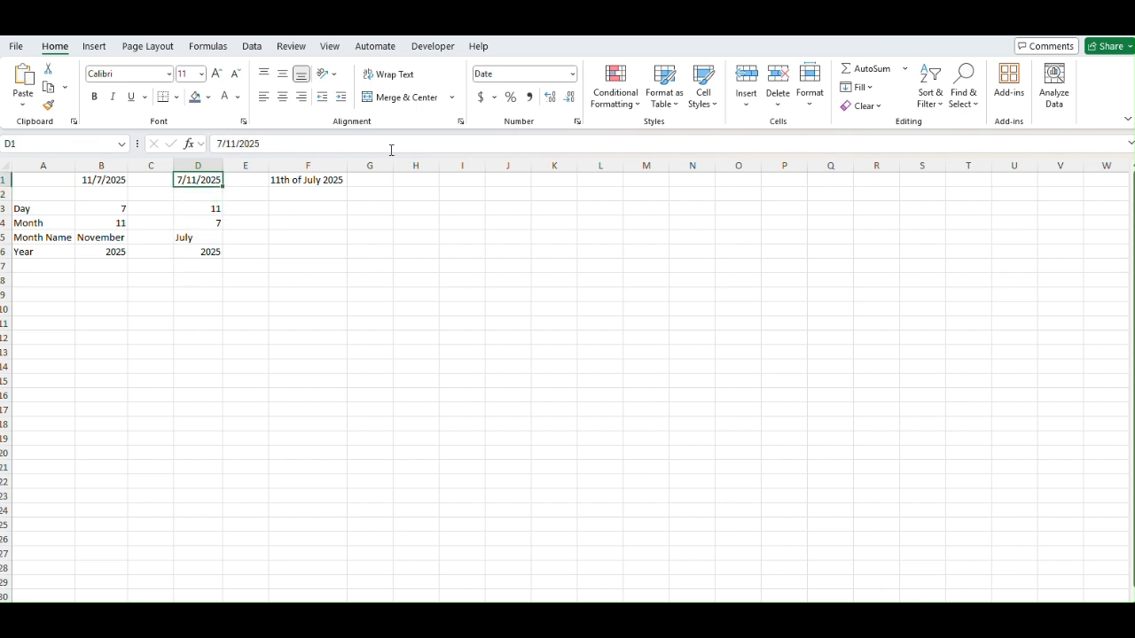
{"action": "key", "text": "shift+space"}
{"action": "key", "text": "ctrl+shift+plus"}
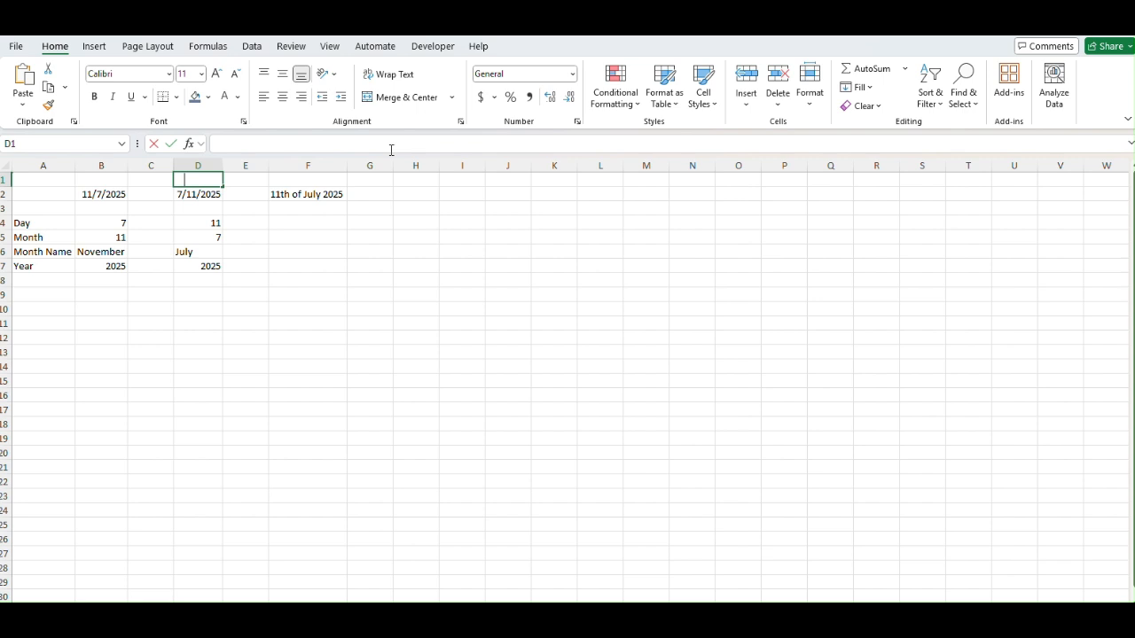
- Label cell D1 with the format mm/dd/yyyy and AutoFit the width of column D
{"action": "type", "text": "mm/dd/"}
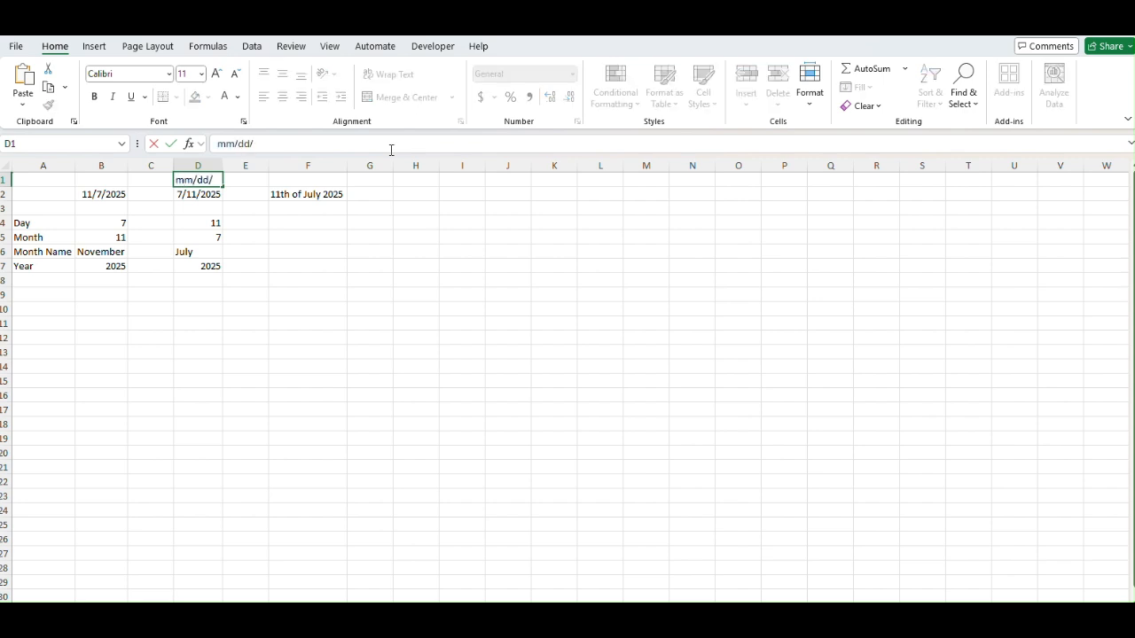
{"action": "type", "text": "yyyy"}
{"action": "key", "text": "Return"}
{"action": "key", "text": "Up"}
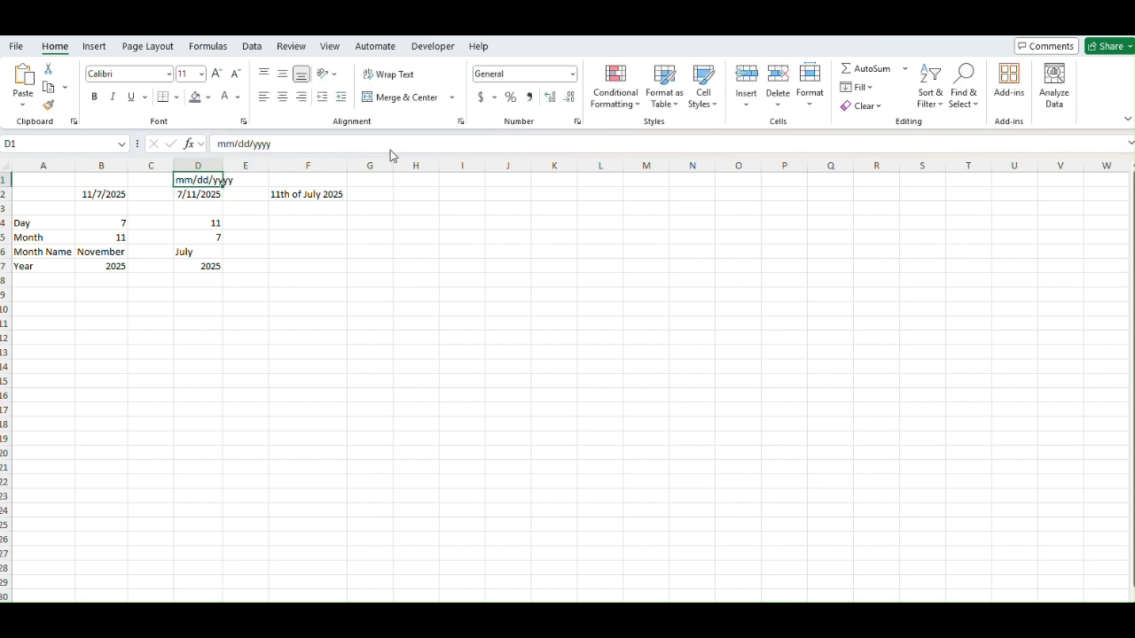
{"action": "key", "text": "alt+h"}
{"action": "key", "text": "o"}
{"action": "key", "text": "i"}
- Label cell B1 with the format dd/mm/yyyy and AutoFit the width of column B
{"action": "key", "text": "Left"}
{"action": "key", "text": "Left"}
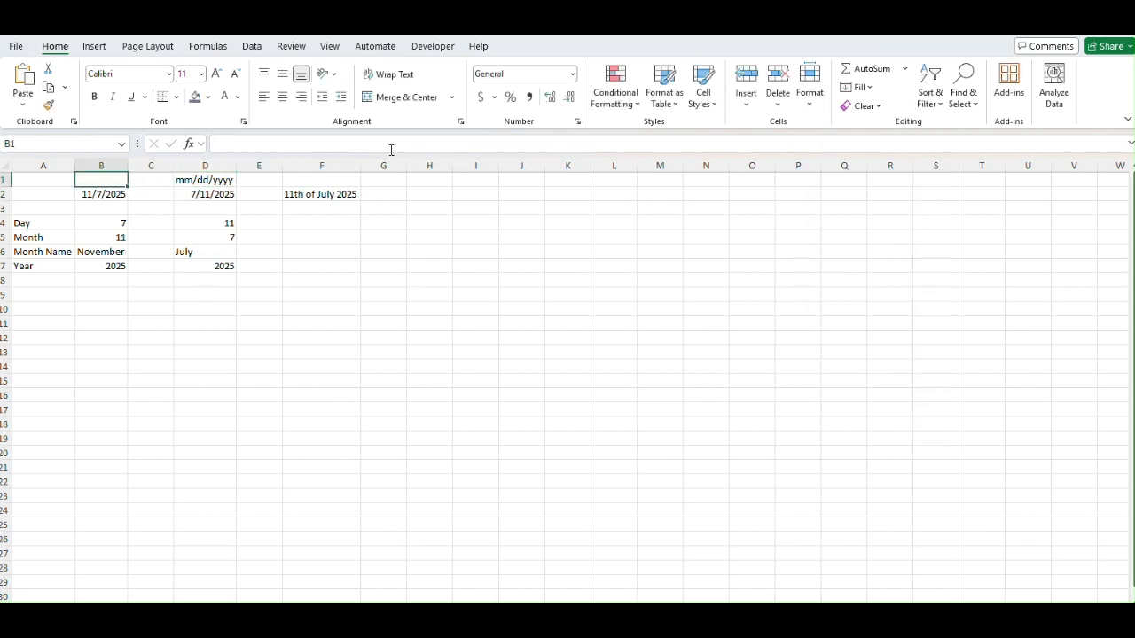
{"action": "key", "text": "F2"}
{"action": "type", "text": "dd"}
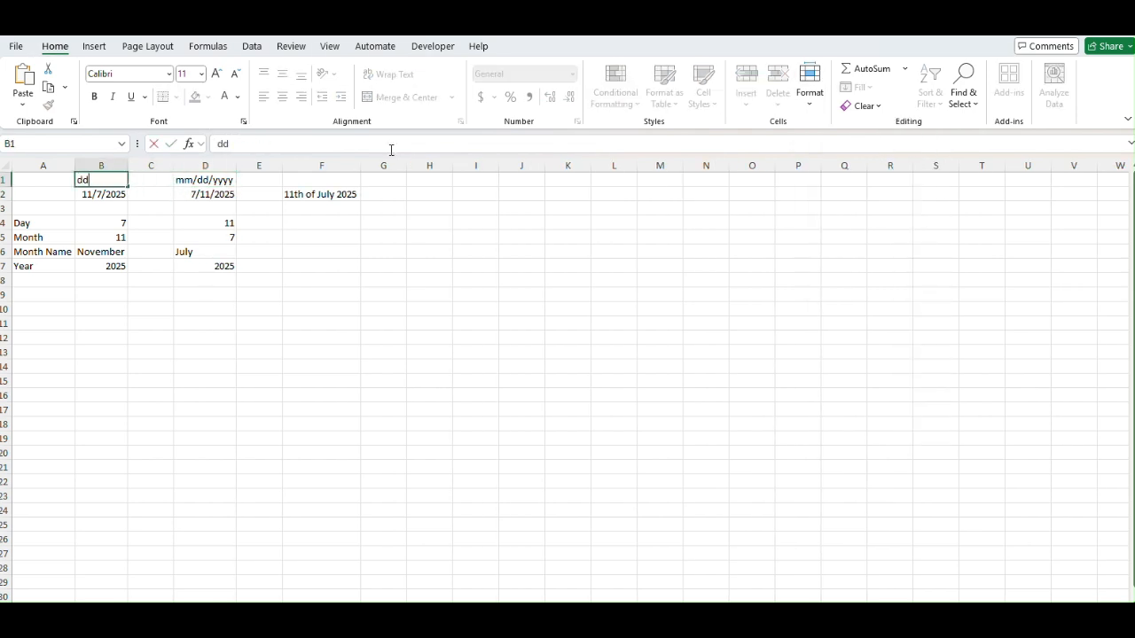
{"action": "type", "text": "/mm/yyyy"}
{"action": "key", "text": "ctrl+Return"}
{"action": "key", "text": "alt+h"}
{"action": "key", "text": "o"}
{"action": "key", "text": "i"}
- AutoFit the column widths for the range A1:D7
{"action": "key", "text": "Right"}
{"action": "key", "text": "Left"}
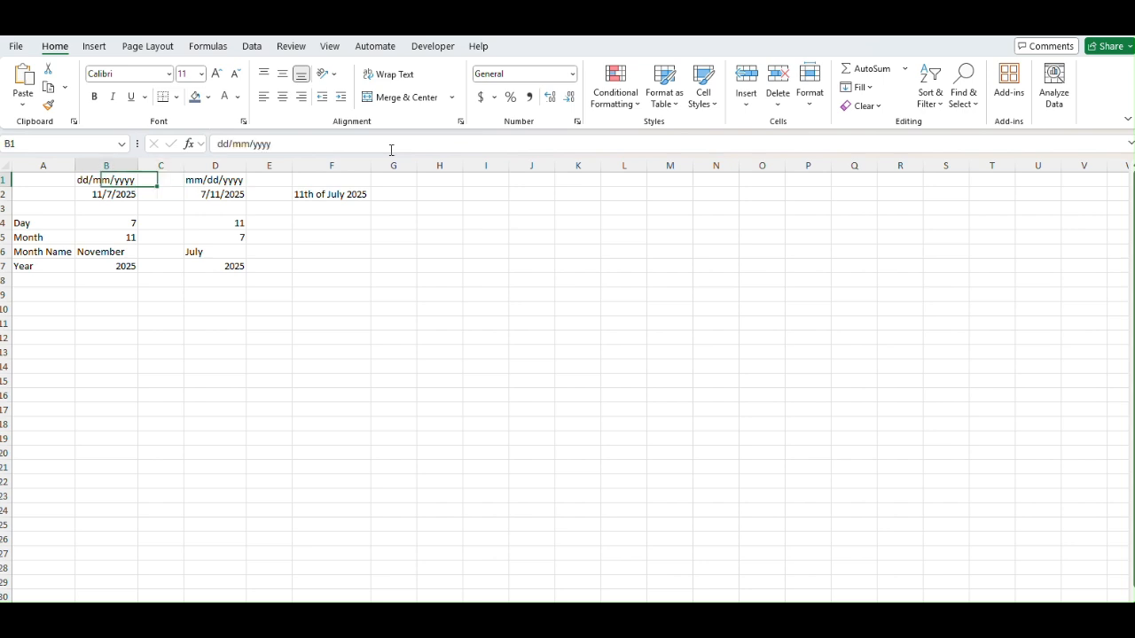
{"action": "key", "text": "Left"}
{"action": "key", "text": "shift+Right"}
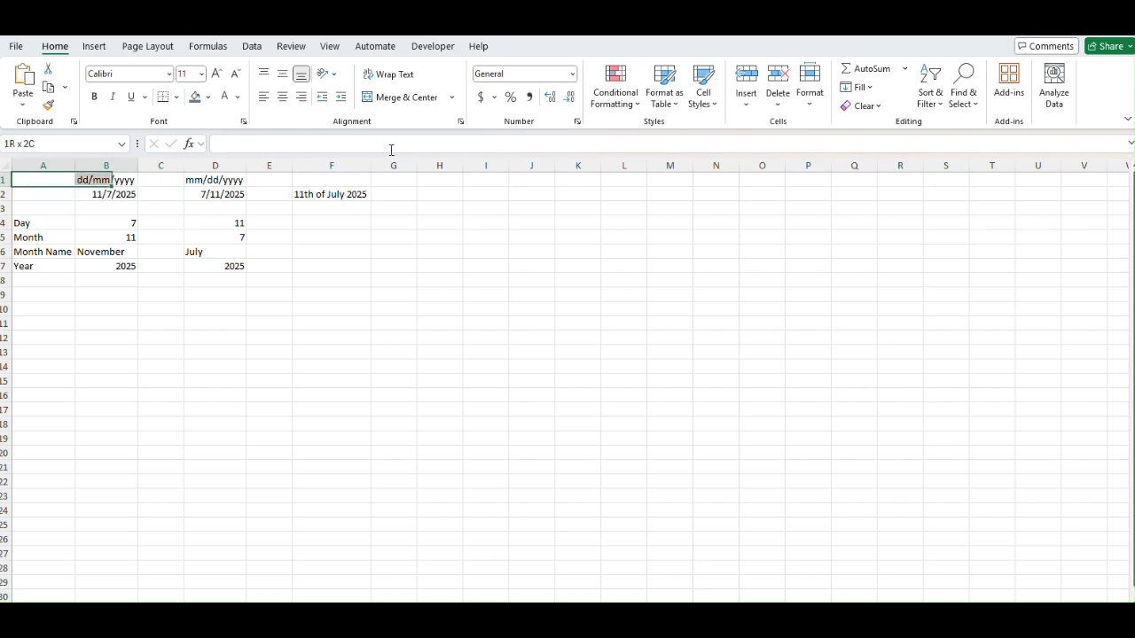
{"action": "key", "text": "shift+Right"}
{"action": "key", "text": "shift+Right"}
{"action": "key", "text": "shift+Right"}
{"action": "key", "text": "shift+Left"}
{"action": "key", "text": "shift+Down"}
{"action": "key", "text": "shift+Down"}
{"action": "key", "text": "shift+Down"}
{"action": "key", "text": "shift+Down"}
{"action": "key", "text": "shift+Down"}
{"action": "key", "text": "shift+Down"}
{"action": "key", "text": "shift+Down"}
{"action": "key", "text": "shift+Up"}
{"action": "key", "text": "alt+h"}
{"action": "key", "text": "o"}
{"action": "key", "text": "i"}
- Check the mm/dd/yyyy date in D2 against its extracted day, month, month name and year in D4:D7
{"action": "key", "text": "ctrl+Home"}
{"action": "key", "text": "Right"}
{"action": "key", "text": "Right"}
{"action": "key", "text": "Right"}
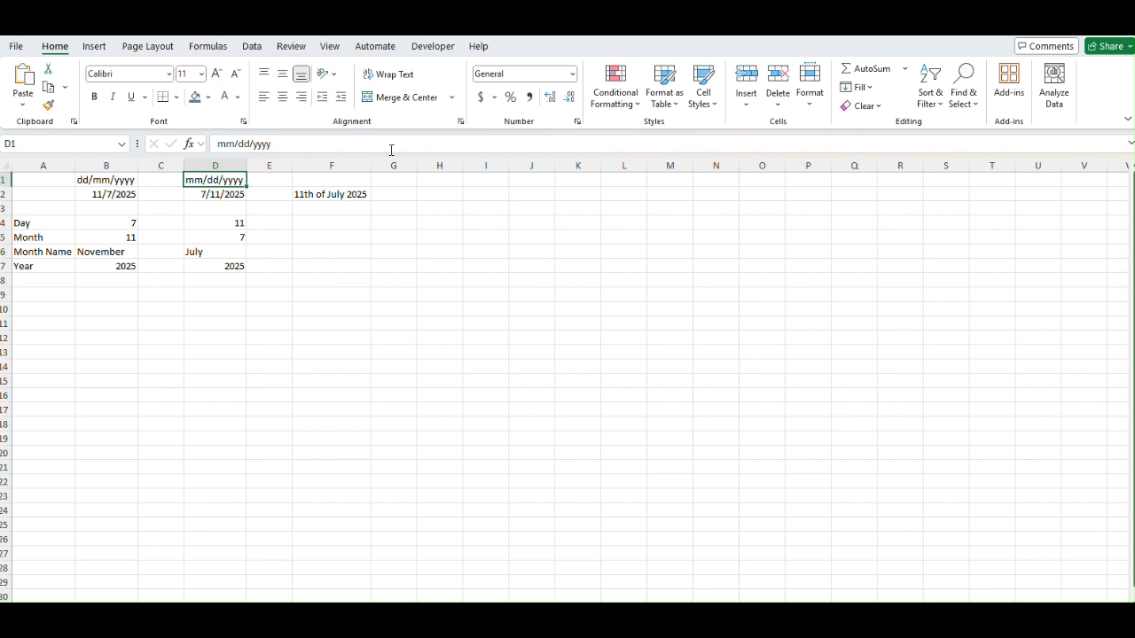
{"action": "key", "text": "shift+Down"}
{"action": "key", "text": "Down"}
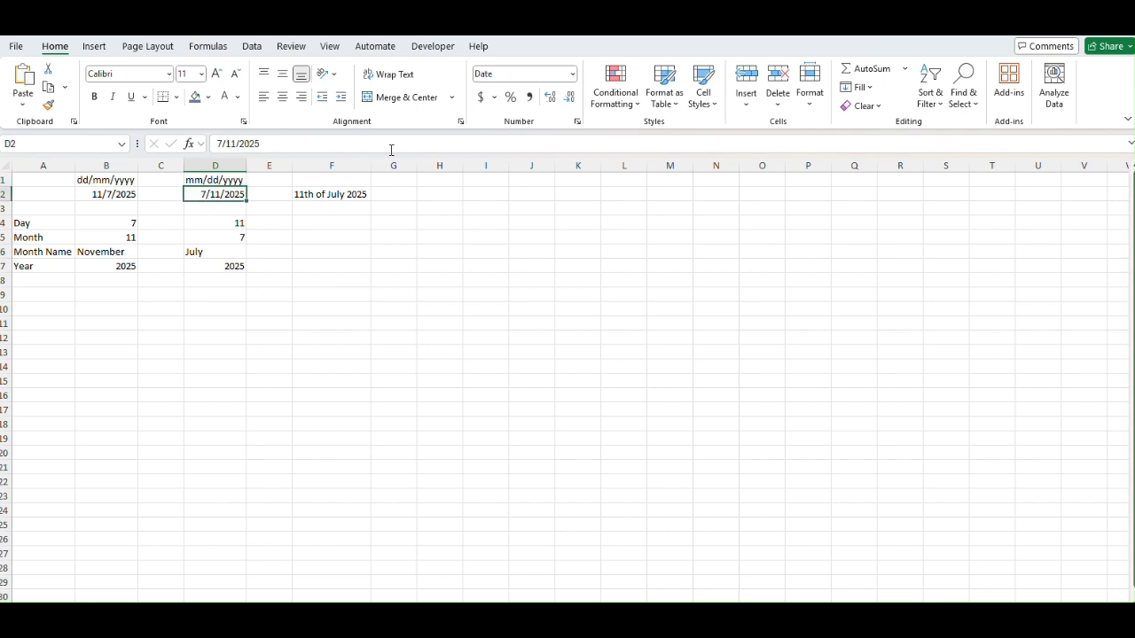
{"action": "key", "text": "Up"}
{"action": "key", "text": "Down"}
{"action": "key", "text": "Down"}
{"action": "key", "text": "Down"}
{"action": "key", "text": "Down"}
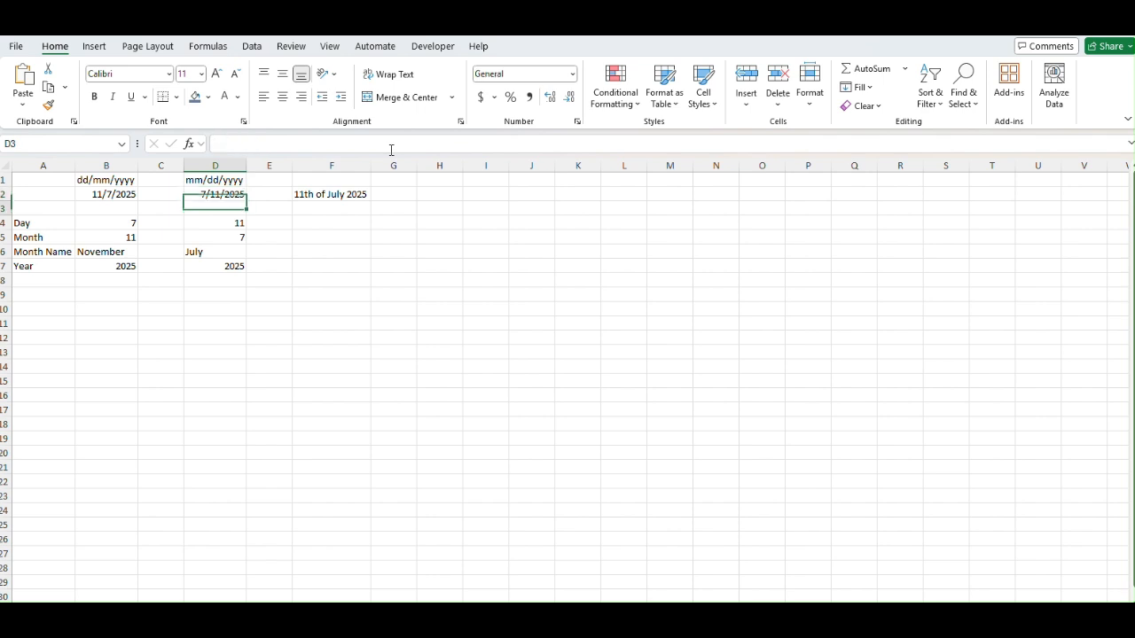
{"action": "key", "text": "Up"}
{"action": "key", "text": "shift+Down"}
{"action": "key", "text": "shift+Down"}
{"action": "key", "text": "shift+Down"}
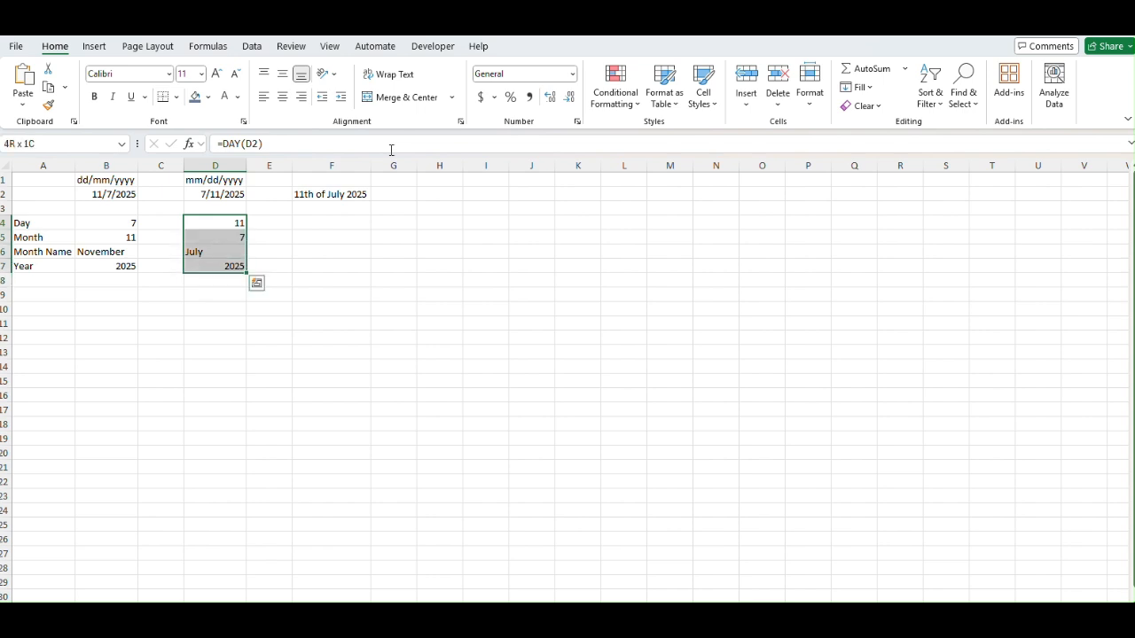
- Replace the date in cell D2 with 08/01/2025
{"action": "key", "text": "Up"}
{"action": "key", "text": "Up"}
{"action": "key", "text": "Up"}
{"action": "key", "text": "Down"}
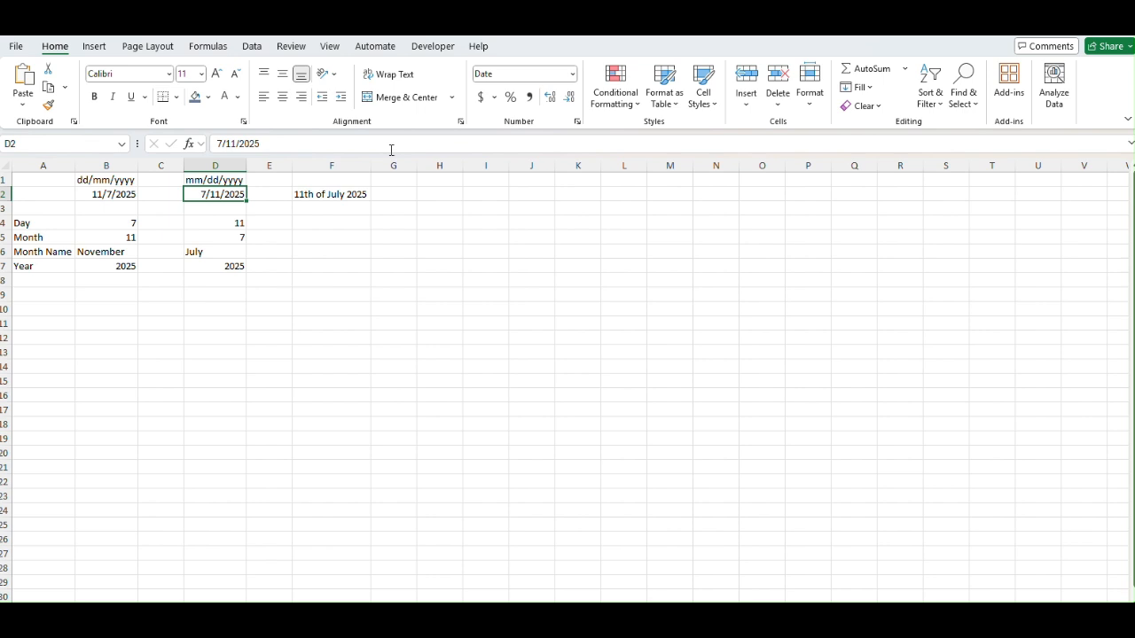
{"action": "key", "text": "F2"}
{"action": "type", "text": "01/"}
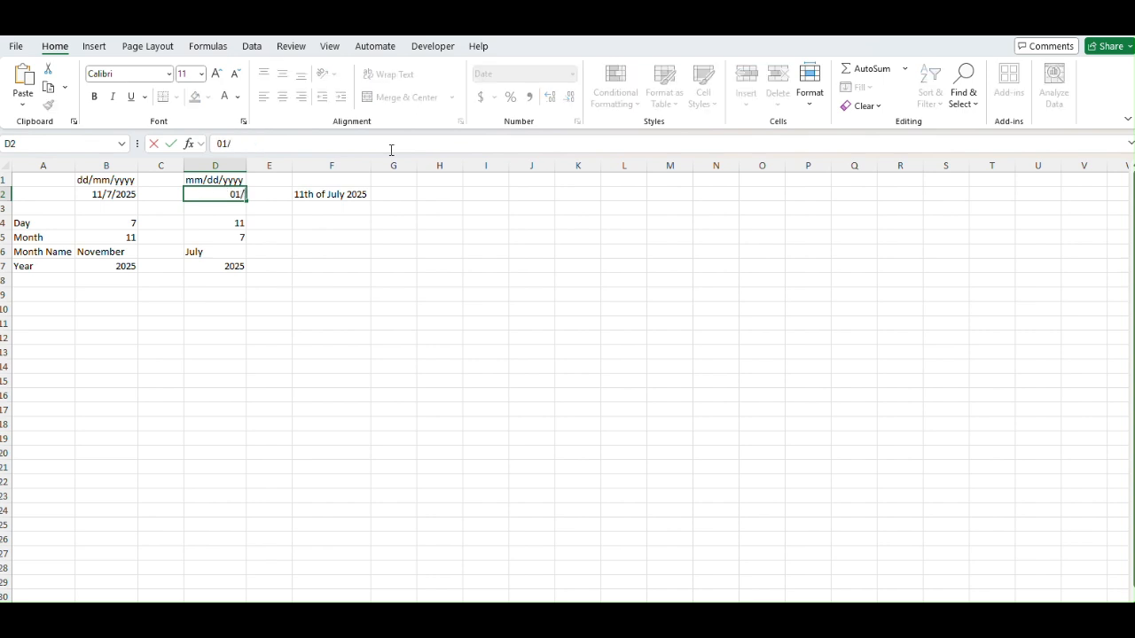
{"action": "key", "text": "BackSpace"}
{"action": "key", "text": "BackSpace"}
{"action": "key", "text": "BackSpace"}
{"action": "type", "text": "08/01/2002"}
{"action": "key", "text": "BackSpace"}
{"action": "key", "text": "BackSpace"}
{"action": "type", "text": "25"}
{"action": "key", "text": "Return"}
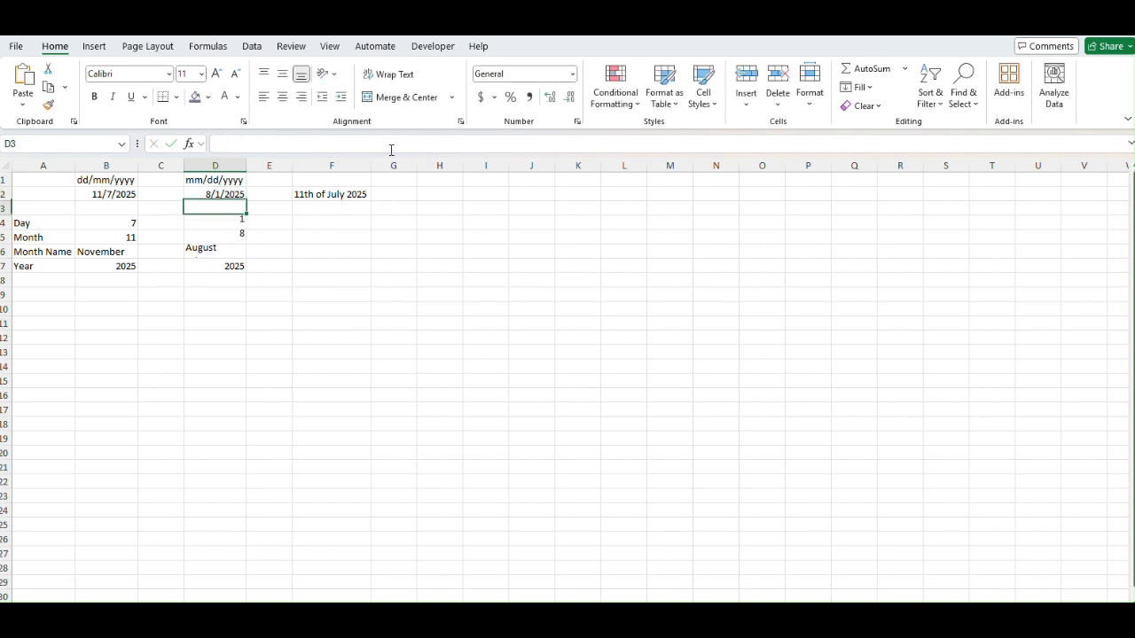
- Replace the date in cell B2 with 01/08/2025
{"action": "key", "text": "Up"}
{"action": "key", "text": "Left"}
{"action": "key", "text": "Left"}
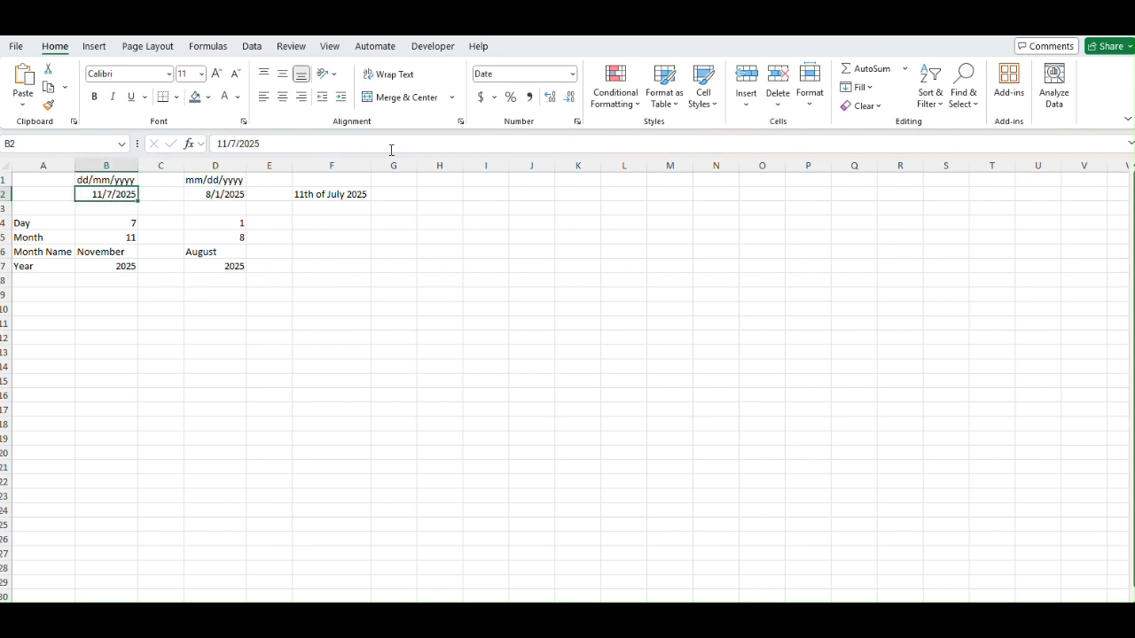
{"action": "type", "text": "01/08/2025"}
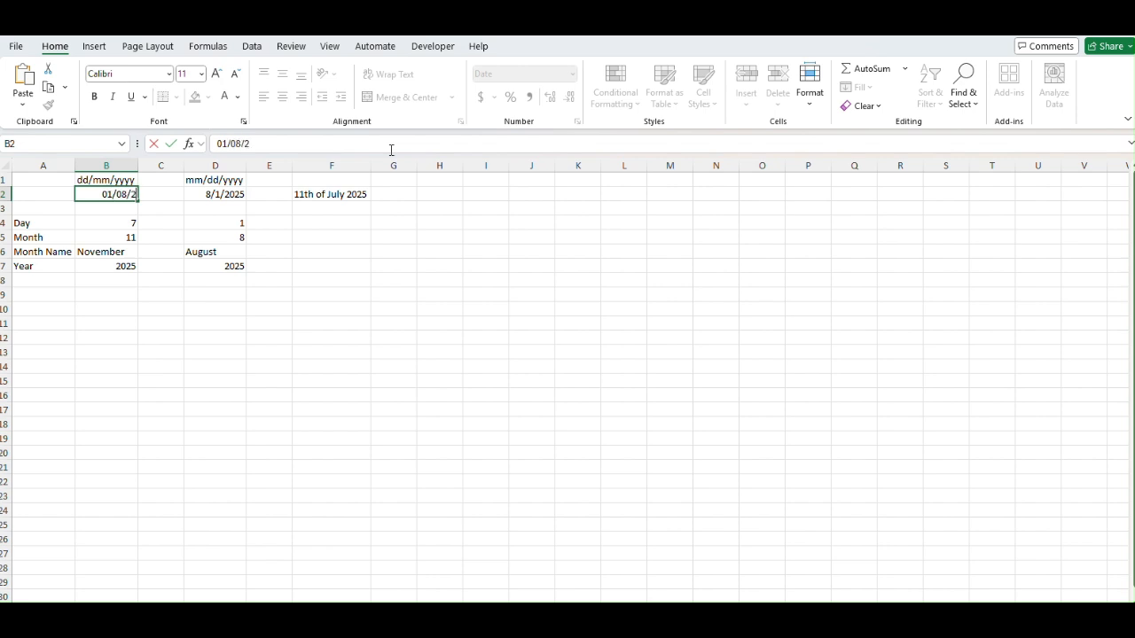
{"action": "key", "text": "Return"}
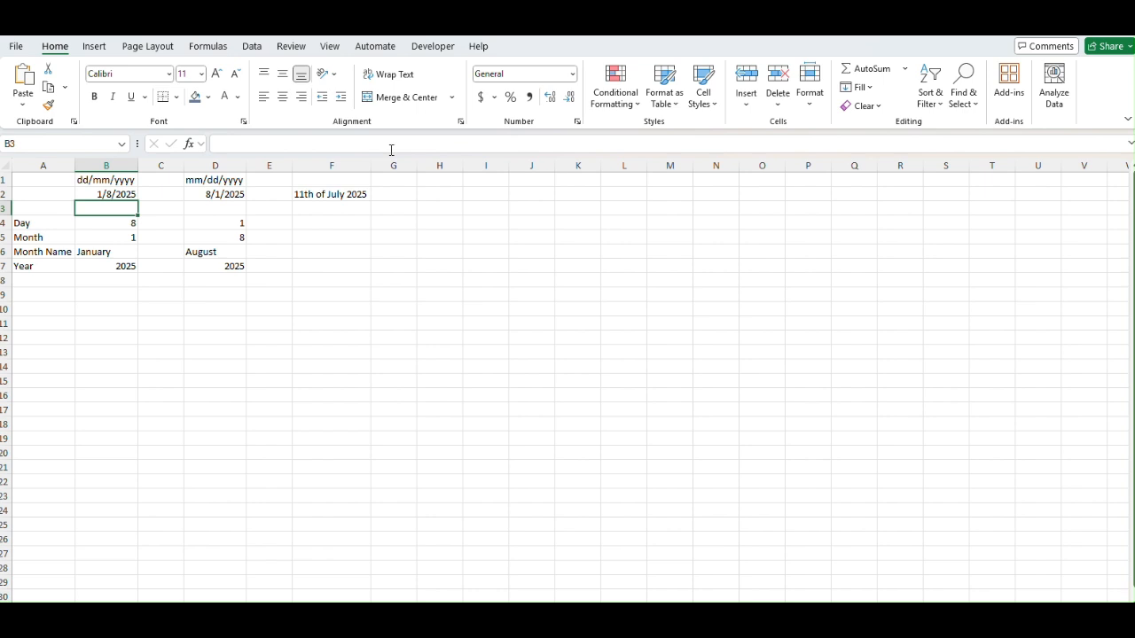
- Compare the date entries in cells B2 and D2
{"action": "key", "text": "Up"}
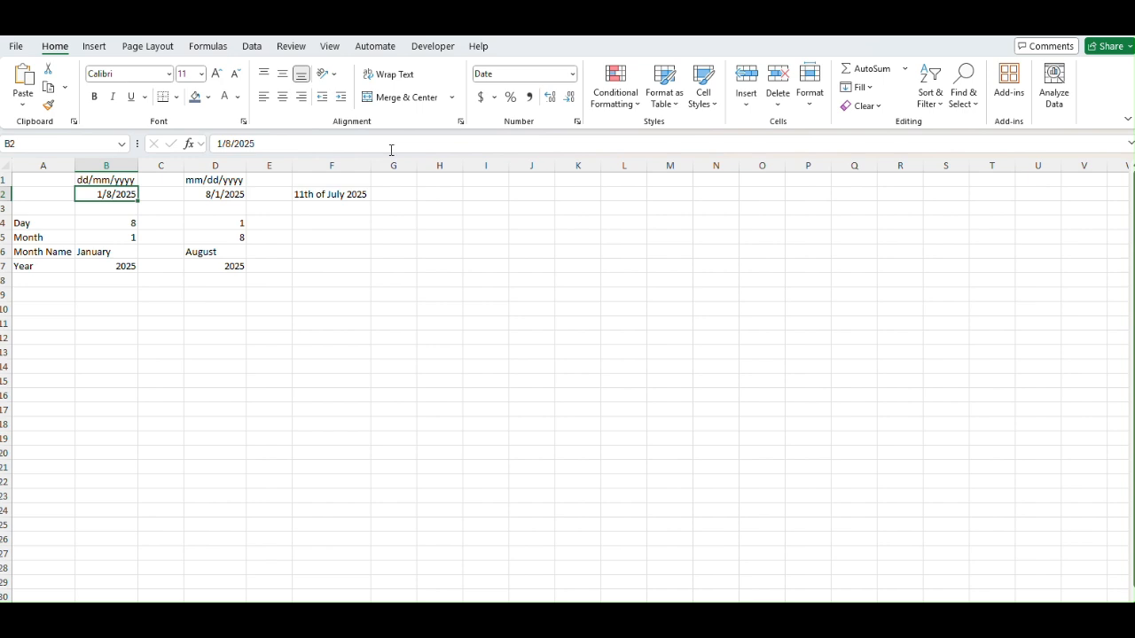
{"action": "key", "text": "Right"}
{"action": "key", "text": "Right"}
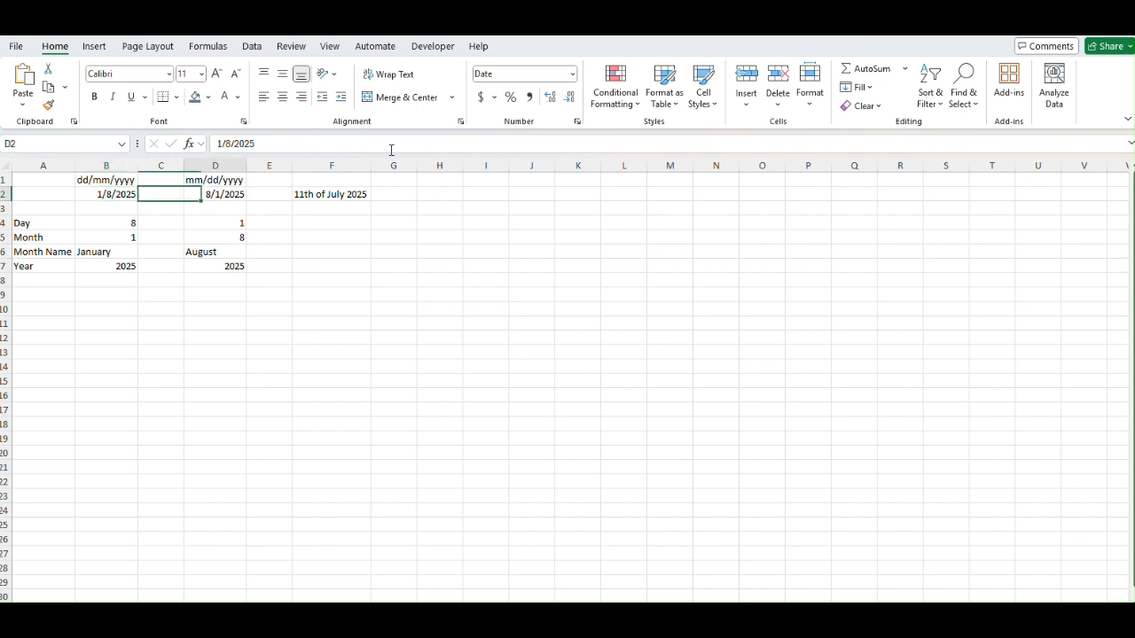
{"action": "key", "text": "Right"}
{"action": "key", "text": "Right"}
{"action": "key", "text": "Left"}
{"action": "key", "text": "Left"}
{"action": "key", "text": "Left"}
{"action": "key", "text": "Left"}
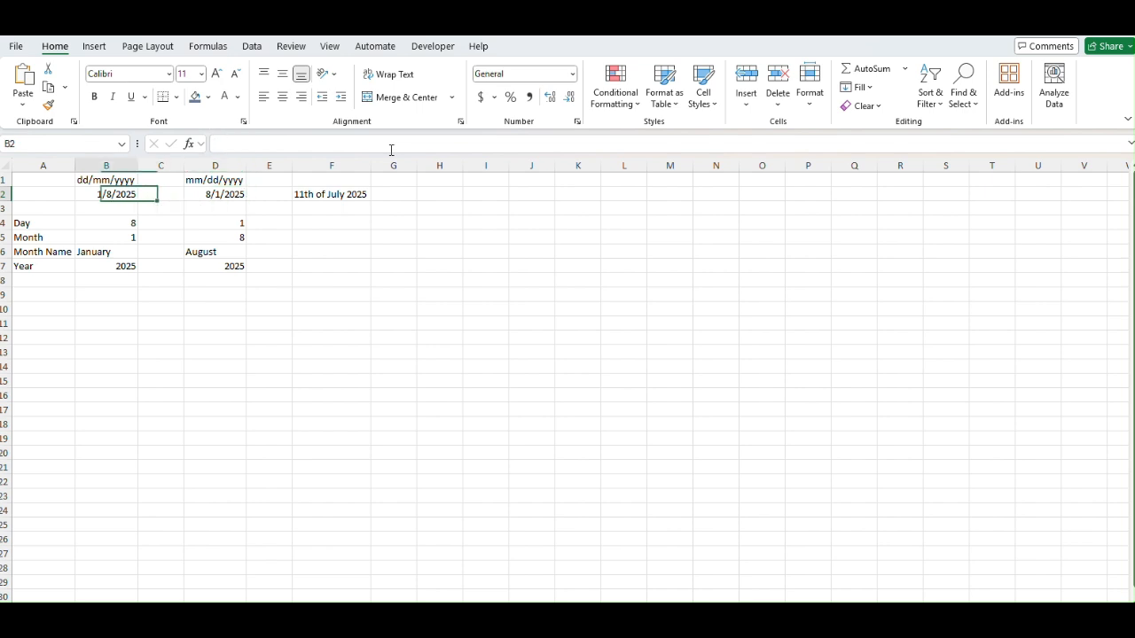
- Enter the date 01/08/2025 in the empty cell H2
{"action": "key", "text": "Right"}
{"action": "key", "text": "Right"}
{"action": "key", "text": "Right"}
{"action": "key", "text": "Right"}
{"action": "key", "text": "Right"}
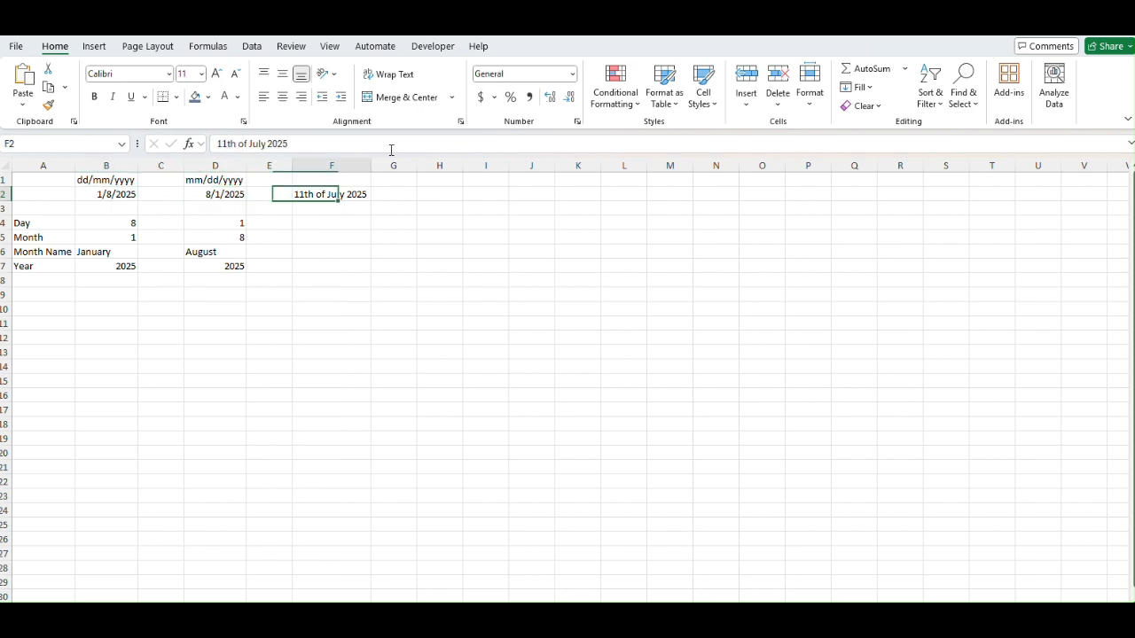
{"action": "key", "text": "Right"}
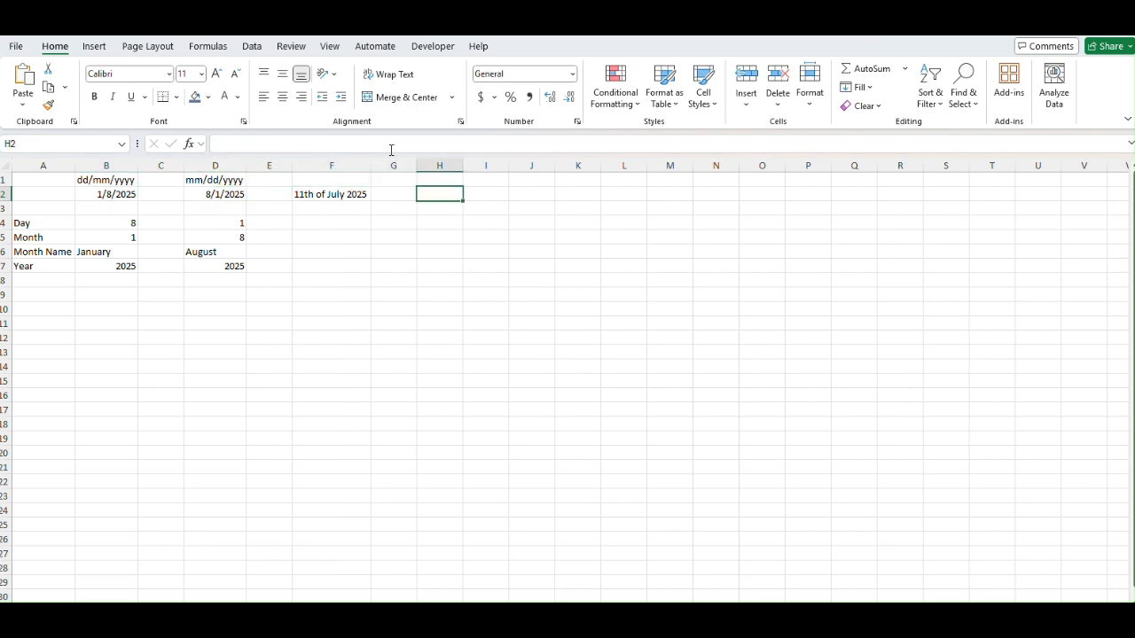
{"action": "key", "text": "F2"}
{"action": "type", "text": "01/08/2025"}
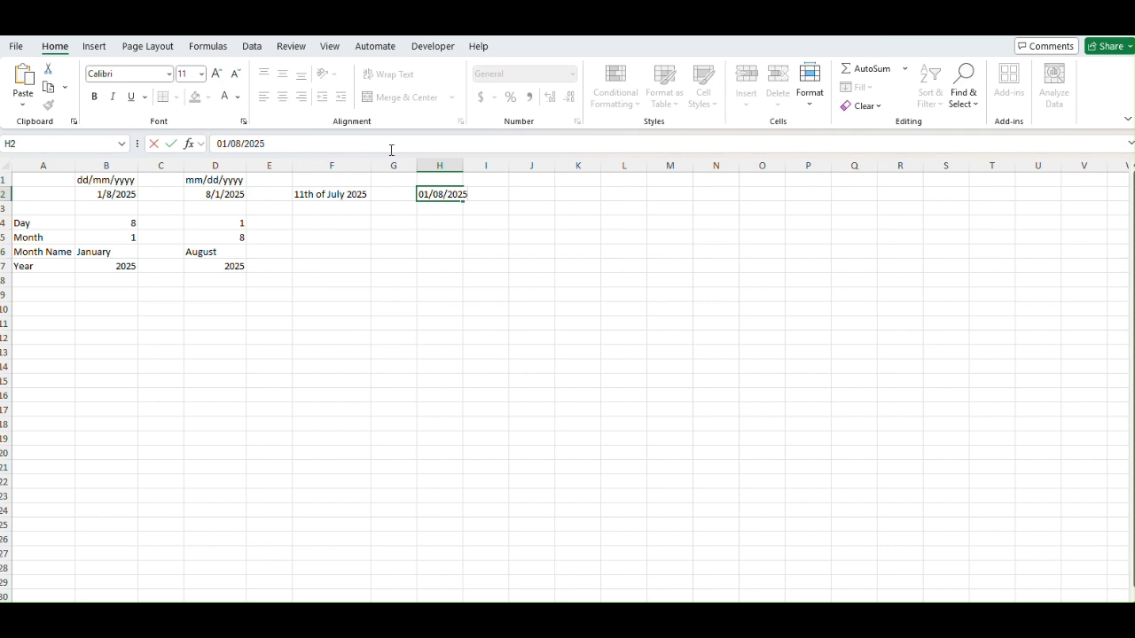
{"action": "key", "text": "ctrl+Return"}
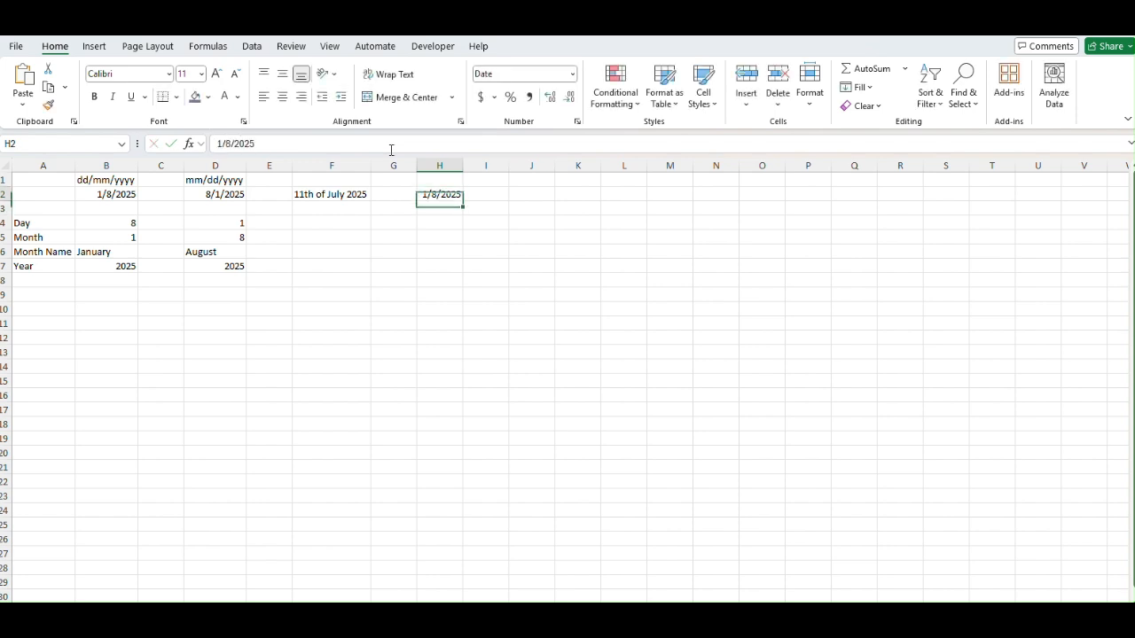
{"action": "key", "text": "Down"}
{"action": "key", "text": "Down"}
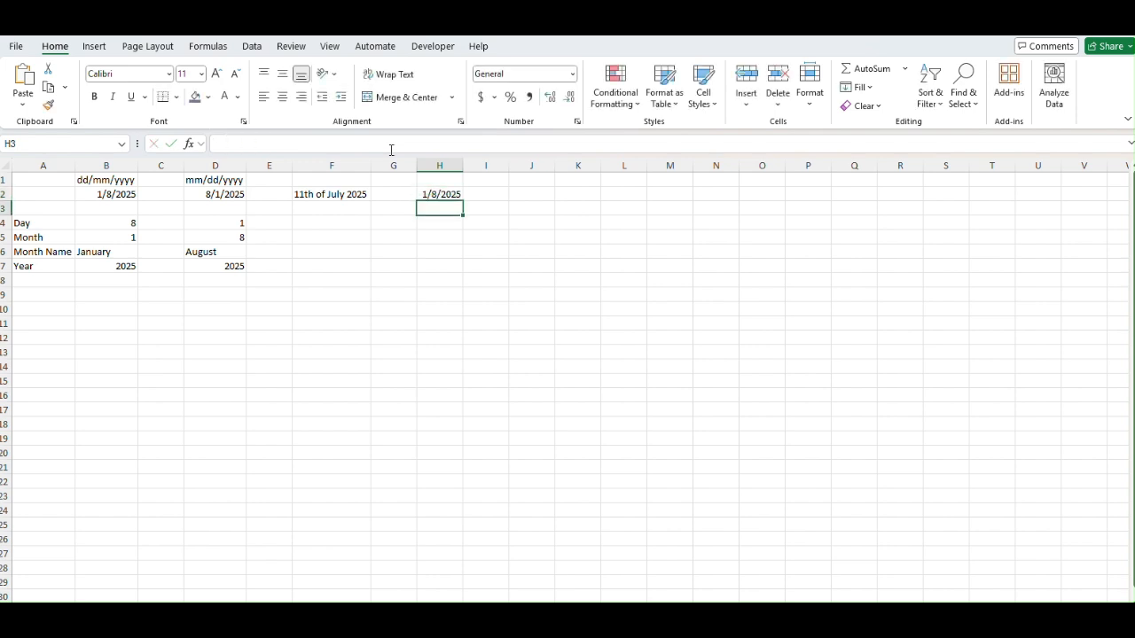
{"action": "key", "text": "shift+Down"}
{"action": "key", "text": "shift+Down"}
{"action": "key", "text": "shift+Down"}
{"action": "key", "text": "shift+Down"}
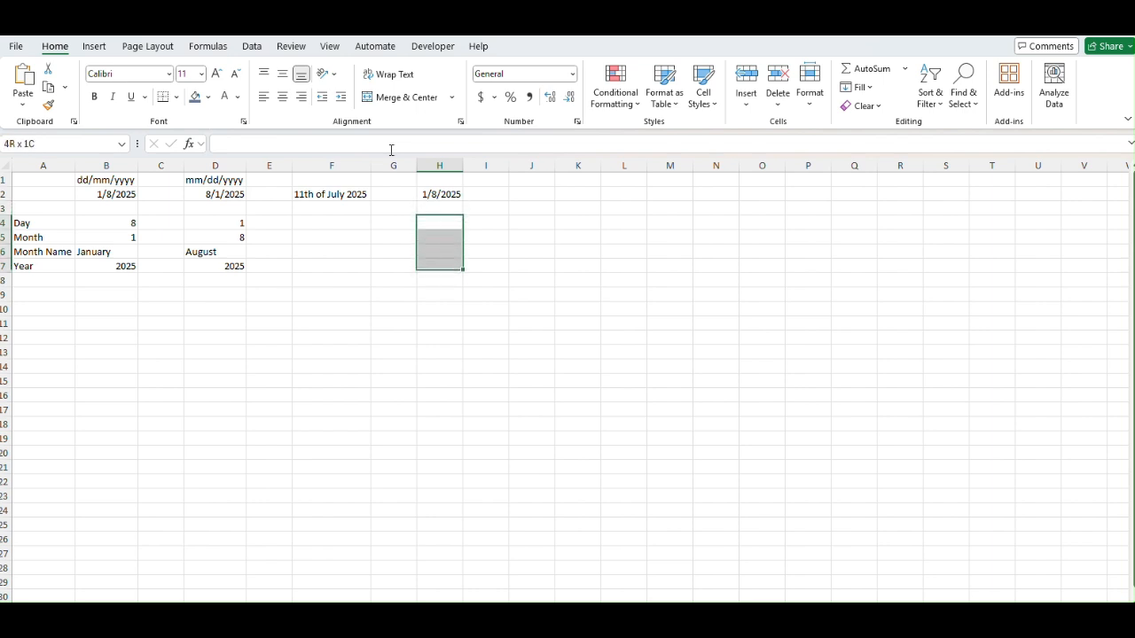
{"action": "key", "text": "shift+Up"}
{"action": "key", "text": "shift+Up"}
{"action": "key", "text": "shift+Up"}
{"action": "key", "text": "shift+Up"}
{"action": "key", "text": "Up"}
{"action": "key", "text": "Up"}
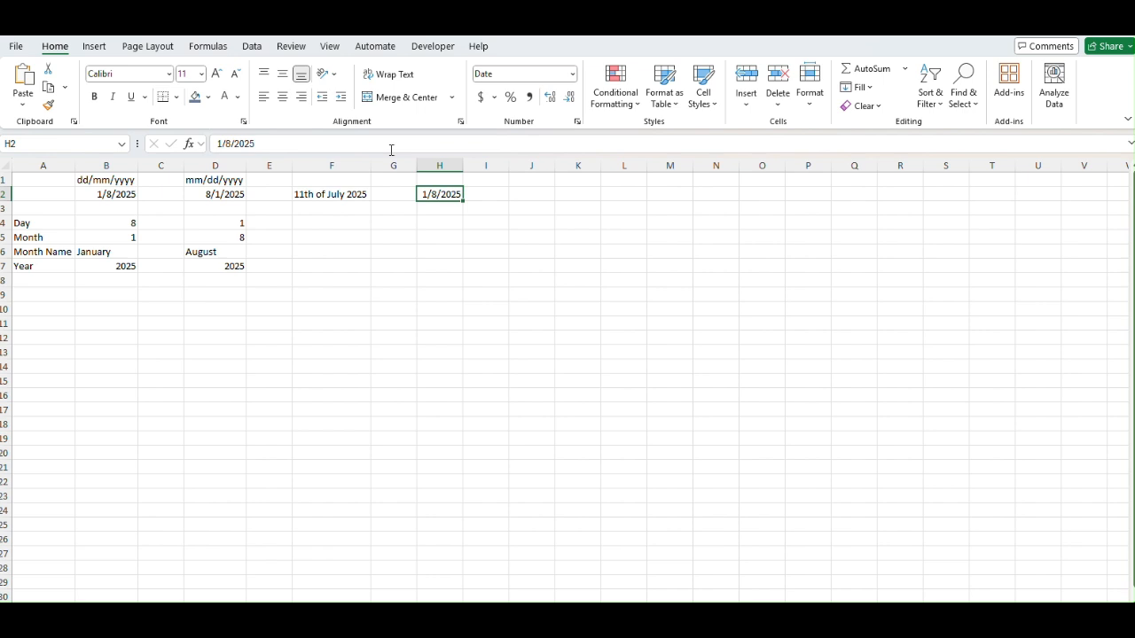
{"action": "key", "text": "ctrl+c"}
{"action": "key", "text": "Down"}
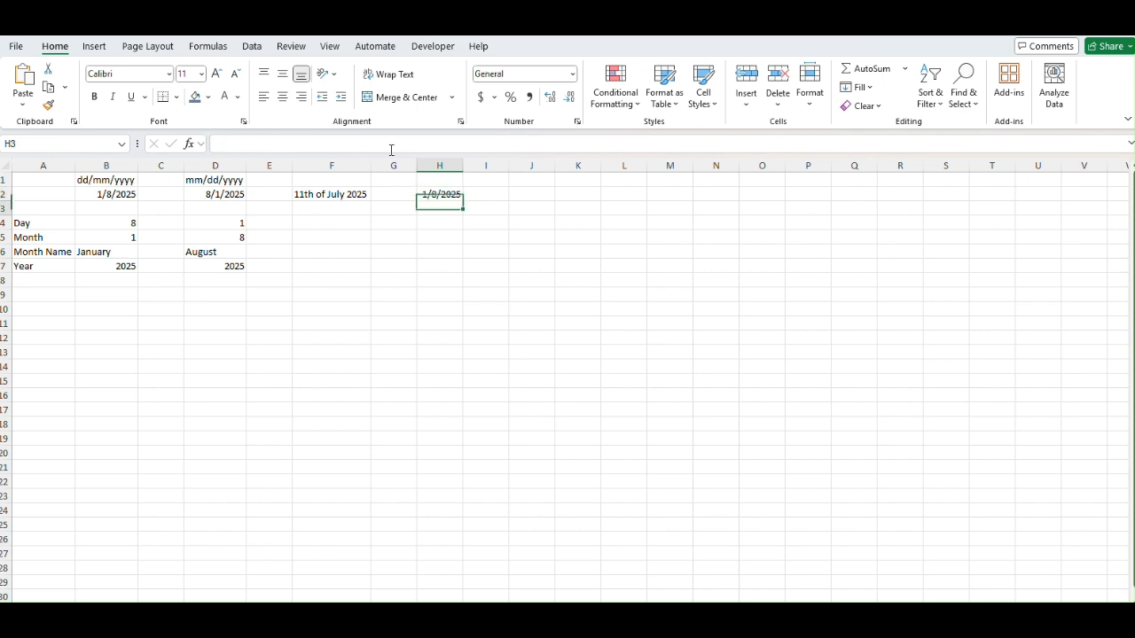
{"action": "key", "text": "Up"}
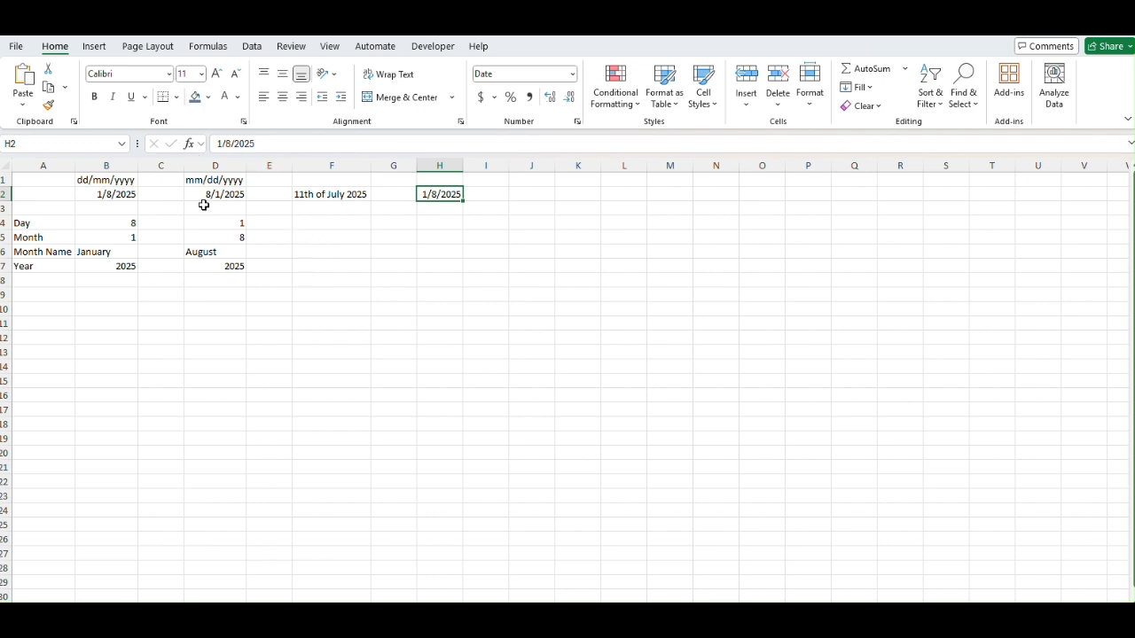
{"action": "scroll", "coordinate": [178, 197], "scroll_direction": "up", "scroll_amount": 5}
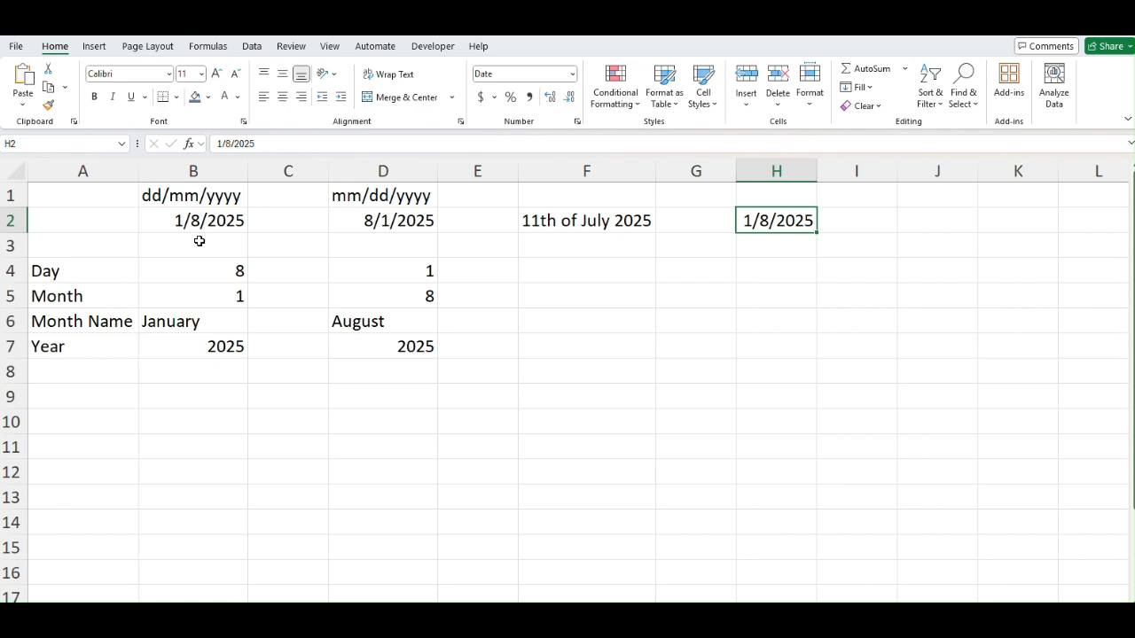
{"action": "scroll", "coordinate": [200, 240], "scroll_direction": "up", "scroll_amount": 1}
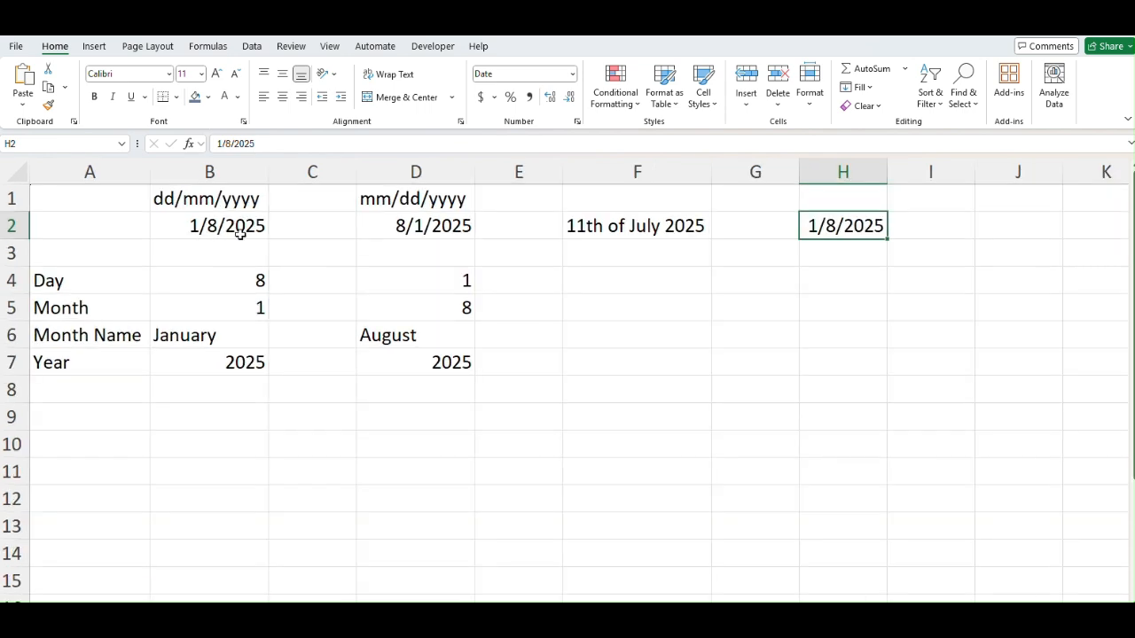
{"action": "scroll", "coordinate": [241, 235], "scroll_direction": "up", "scroll_amount": 1}
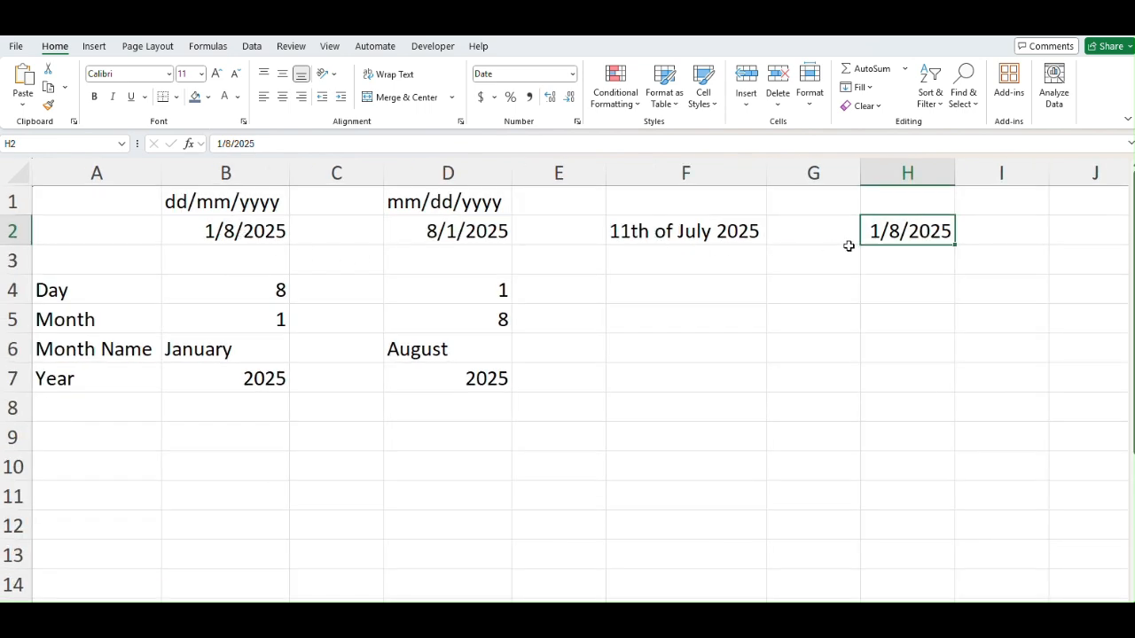
{"action": "scroll", "coordinate": [806, 283], "scroll_direction": "down", "scroll_amount": 1}
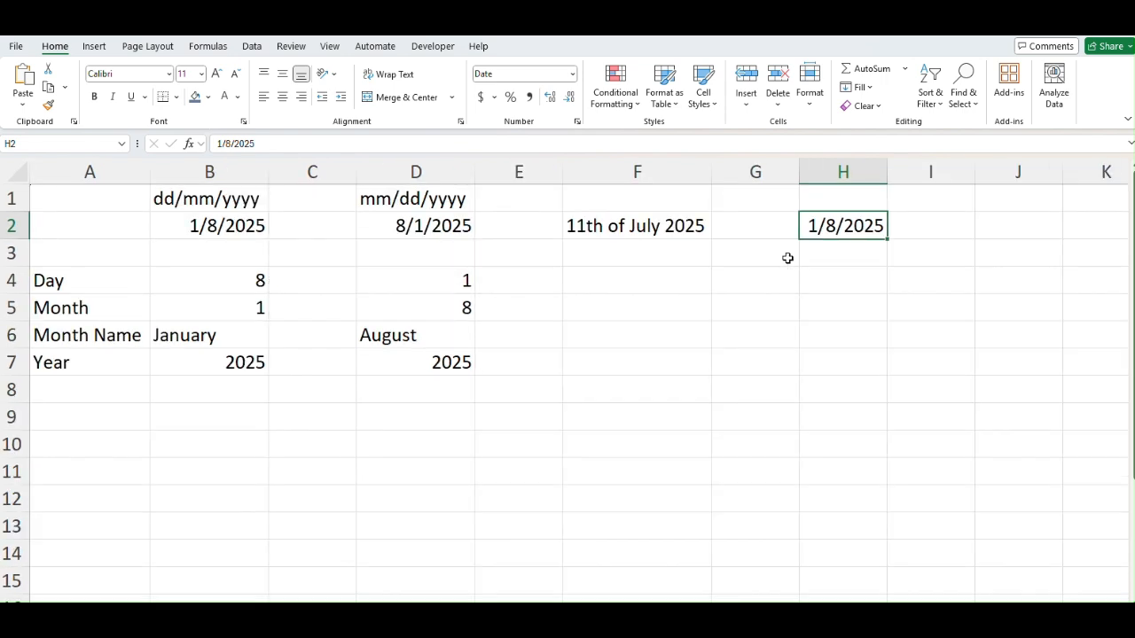
{"action": "left_click", "coordinate": [848, 254]}
{"action": "scroll", "coordinate": [822, 251], "scroll_direction": "down", "scroll_amount": 1}
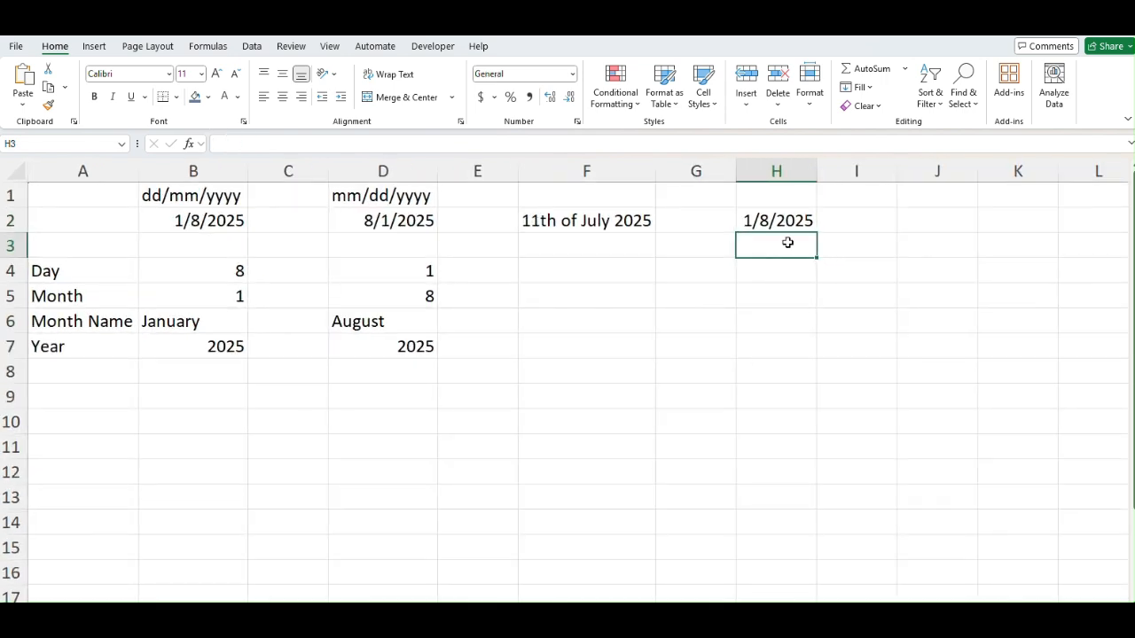
{"action": "key", "text": "Up"}
{"action": "key", "text": "Down"}
{"action": "key", "text": "Up"}
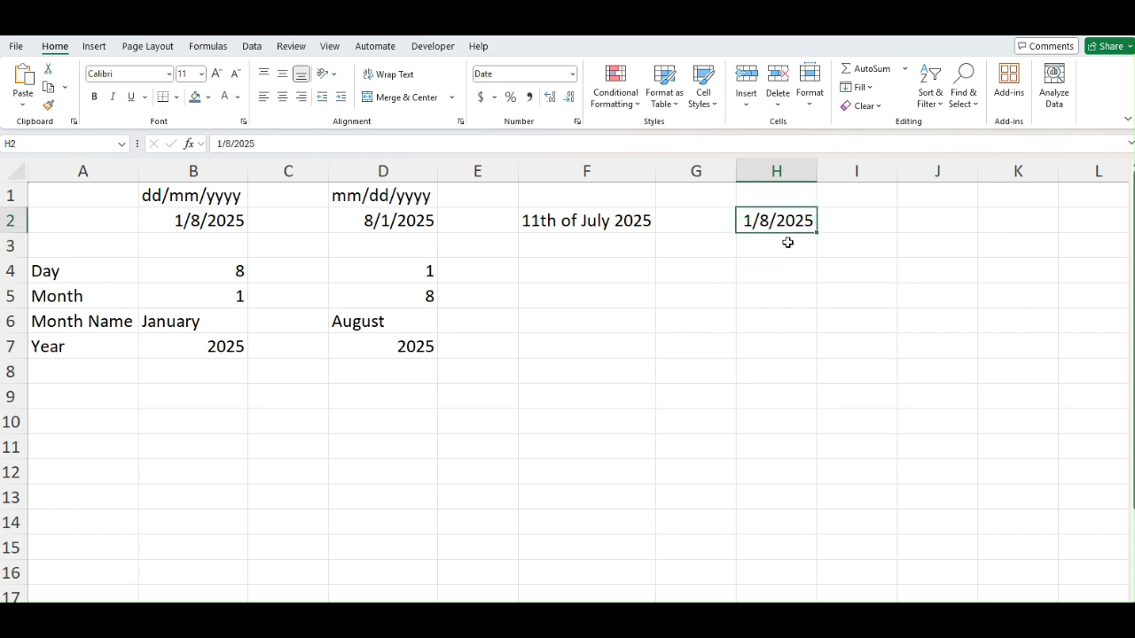
- Examine the day and month formulas in cells B4 and B5 against the date in B2
{"action": "key", "text": "Left"}
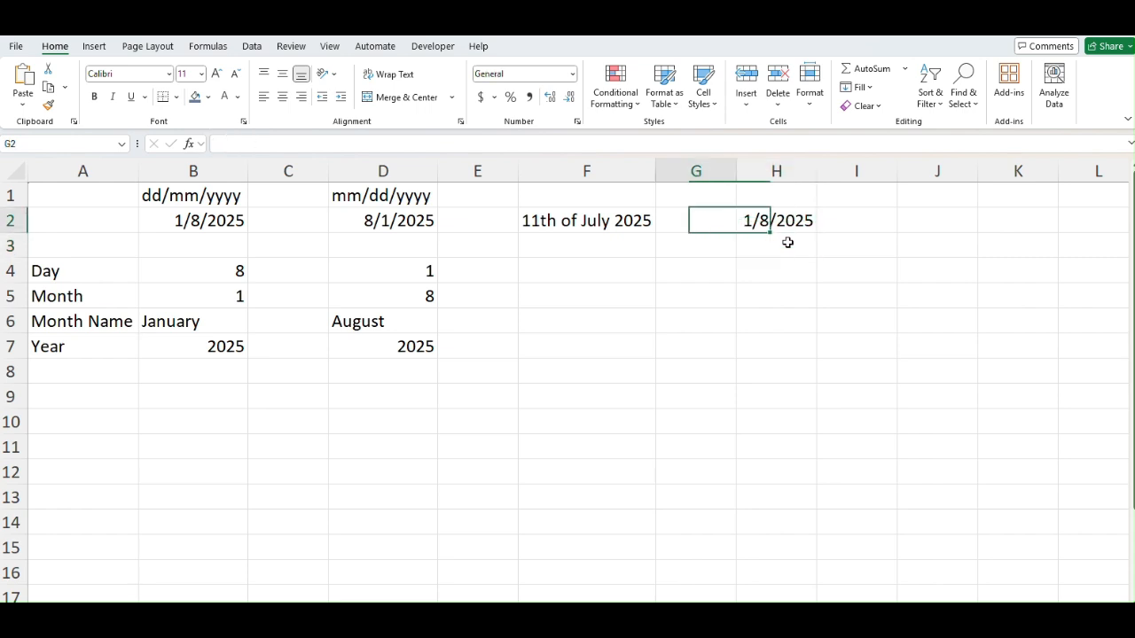
{"action": "key", "text": "Left"}
{"action": "key", "text": "Left"}
{"action": "key", "text": "Left"}
{"action": "key", "text": "Left"}
{"action": "key", "text": "Left"}
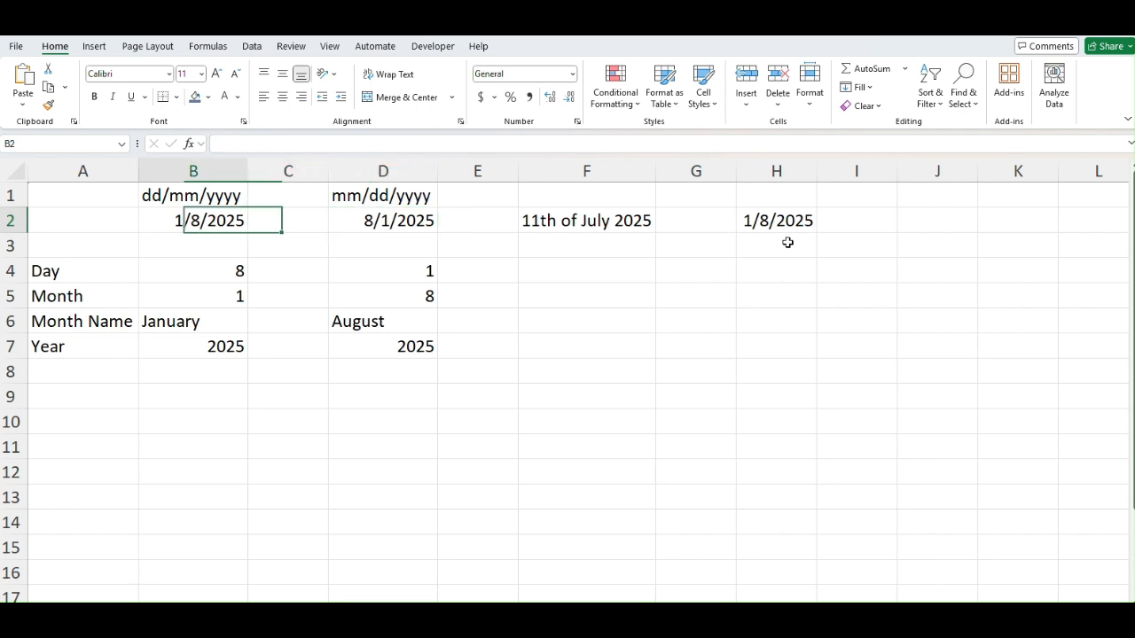
{"action": "key", "text": "Down"}
{"action": "key", "text": "Down"}
{"action": "key", "text": "Down"}
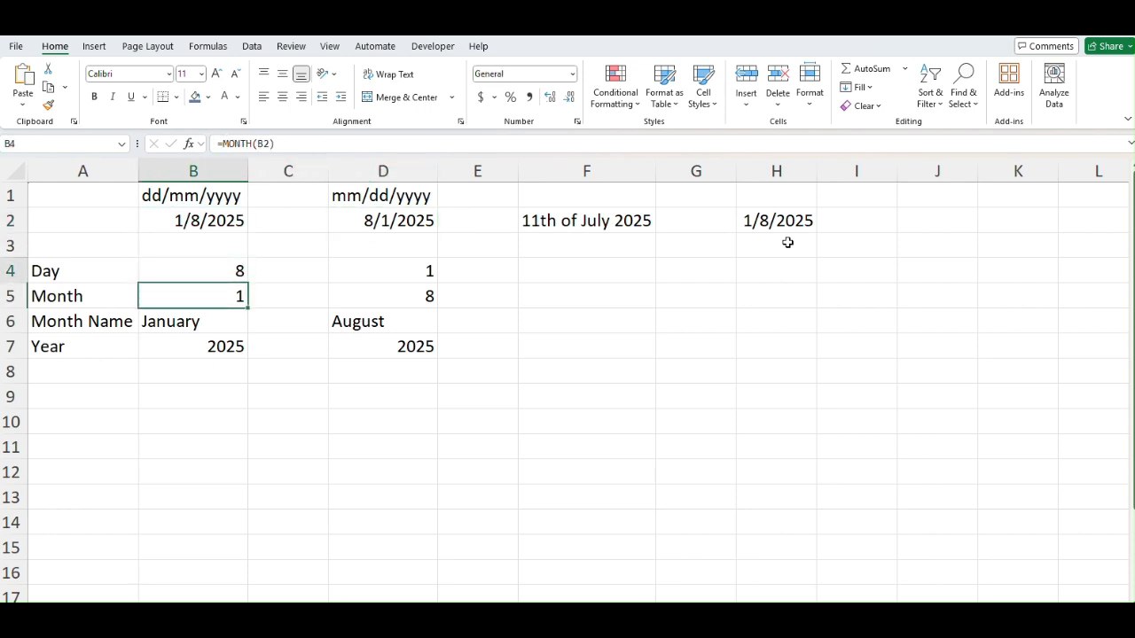
{"action": "key", "text": "Up"}
{"action": "key", "text": "Down"}
{"action": "key", "text": "Up"}
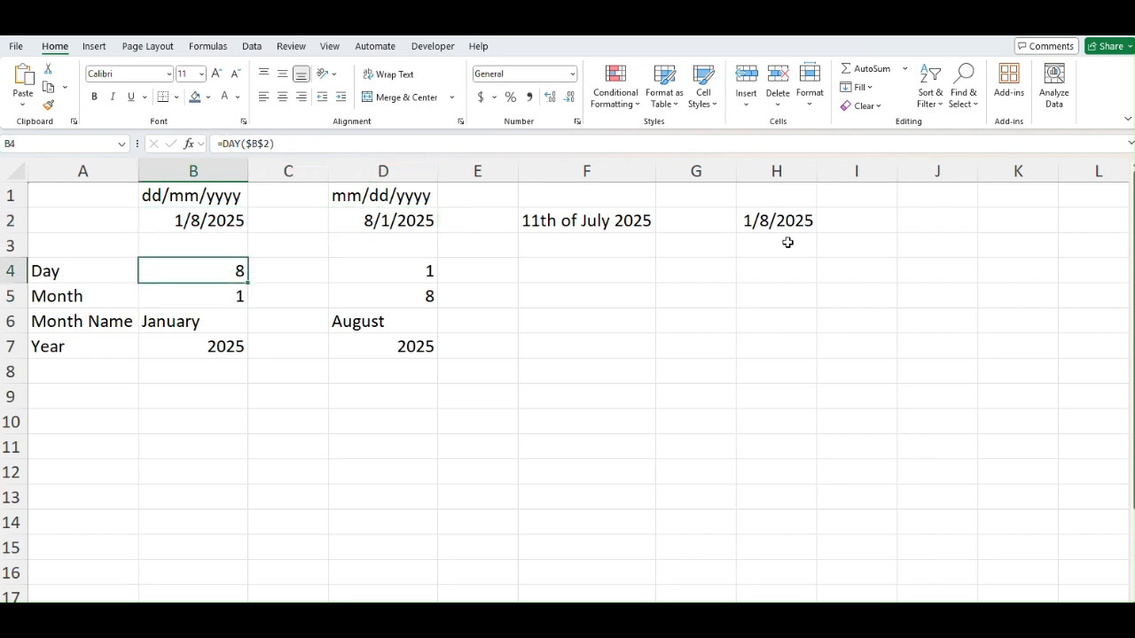
{"action": "key", "text": "Down"}
{"action": "key", "text": "Up"}
{"action": "key", "text": "shift+Down"}
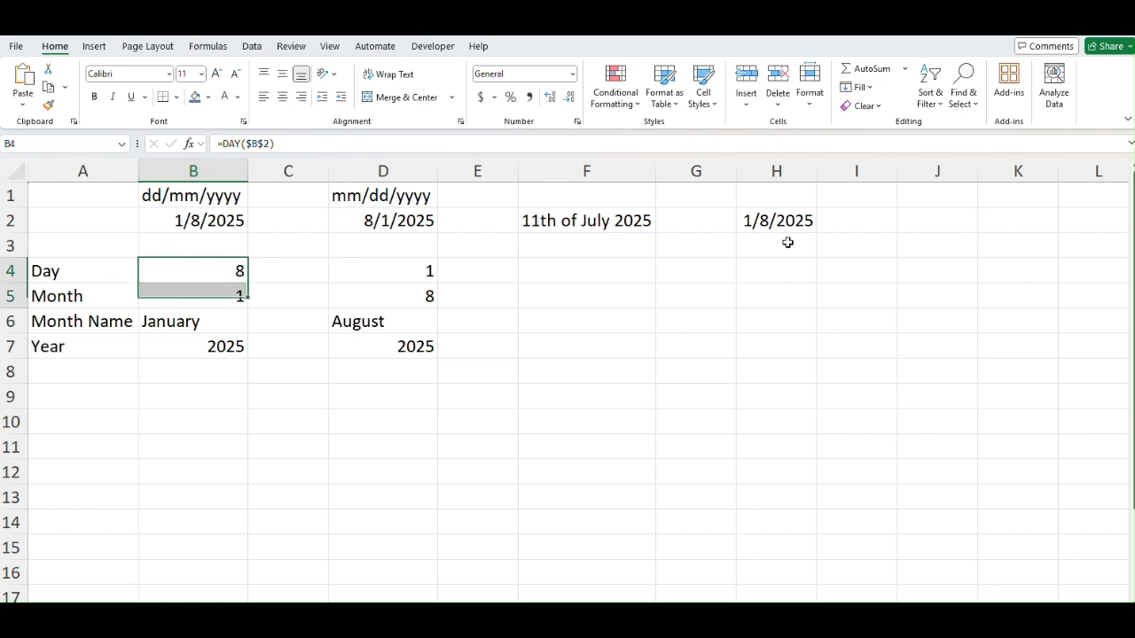
{"action": "key", "text": "shift+Down"}
{"action": "key", "text": "shift+Up"}
{"action": "key", "text": "shift+Up"}
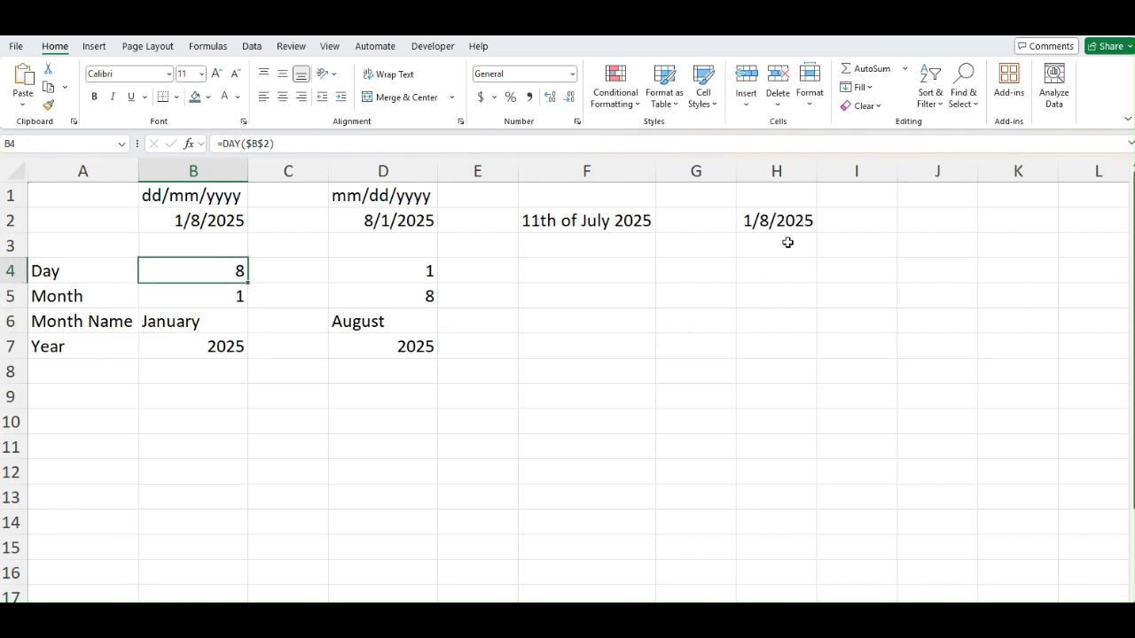
{"action": "key", "text": "Right"}
{"action": "key", "text": "Right"}
{"action": "key", "text": "Right"}
{"action": "key", "text": "Right"}
{"action": "key", "text": "Up"}
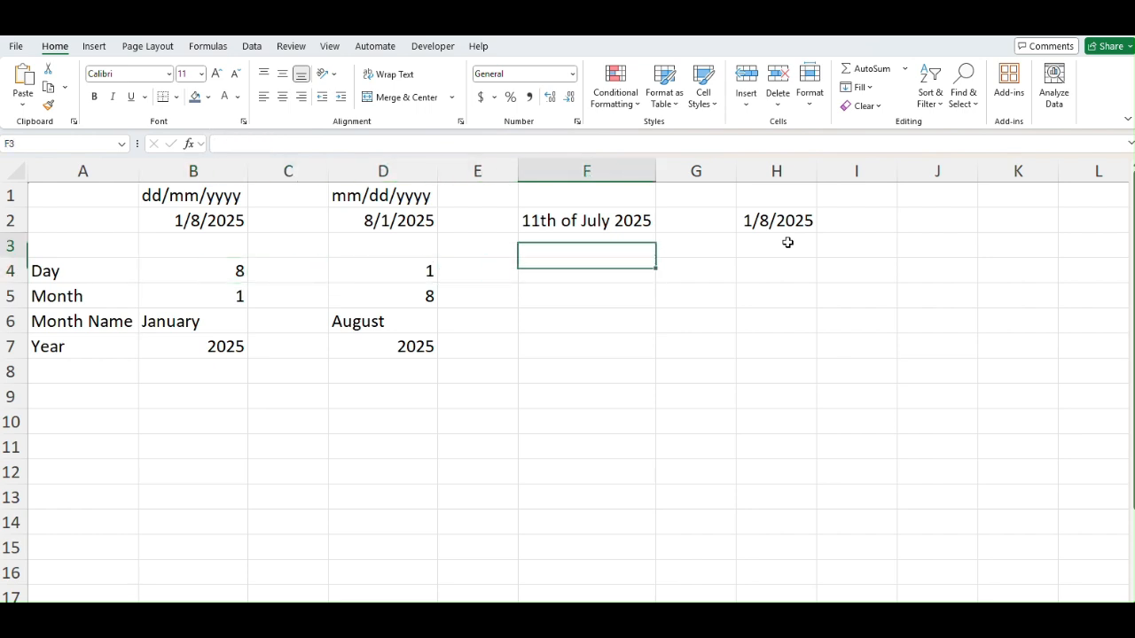
{"action": "key", "text": "Left"}
{"action": "key", "text": "Left"}
{"action": "key", "text": "Left"}
{"action": "key", "text": "Left"}
{"action": "key", "text": "Down"}
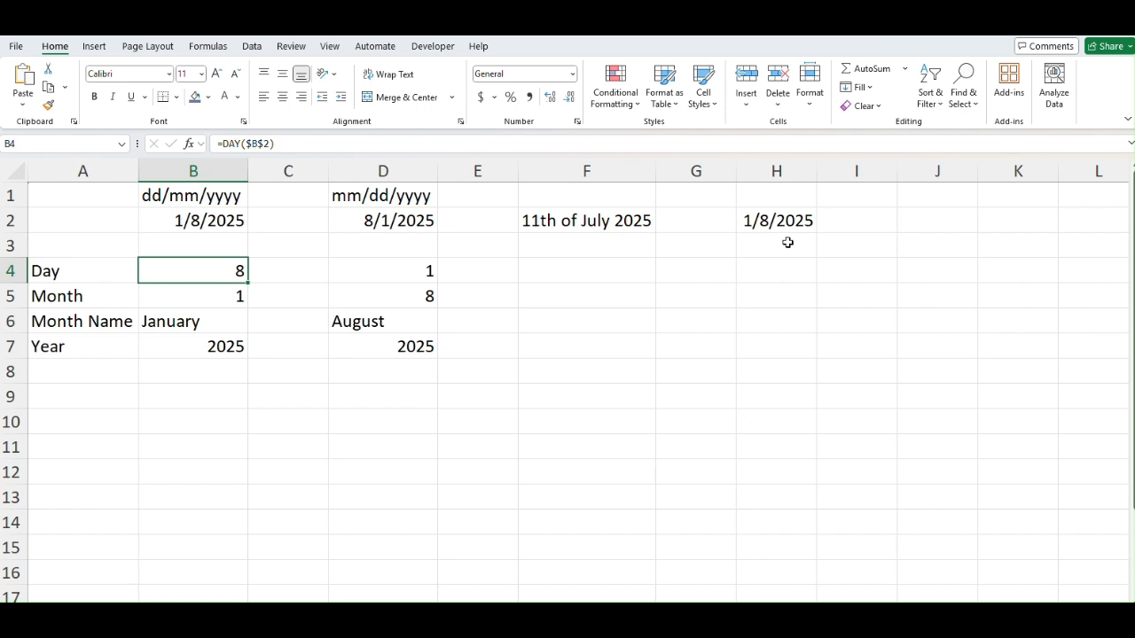
{"action": "key", "text": "Down"}
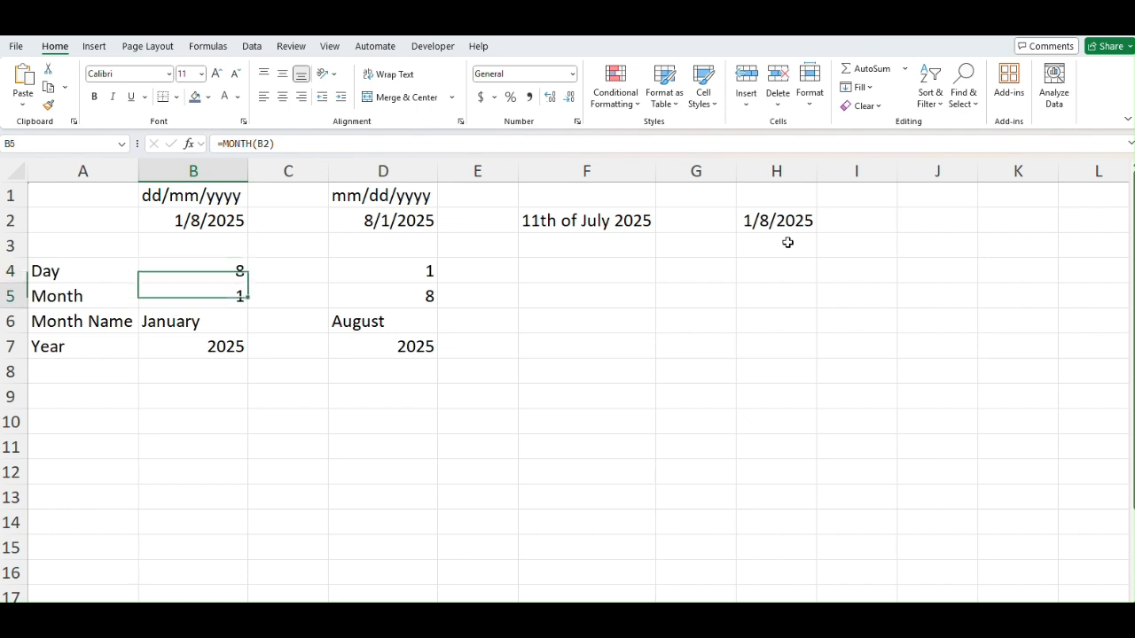
{"action": "key", "text": "Up"}
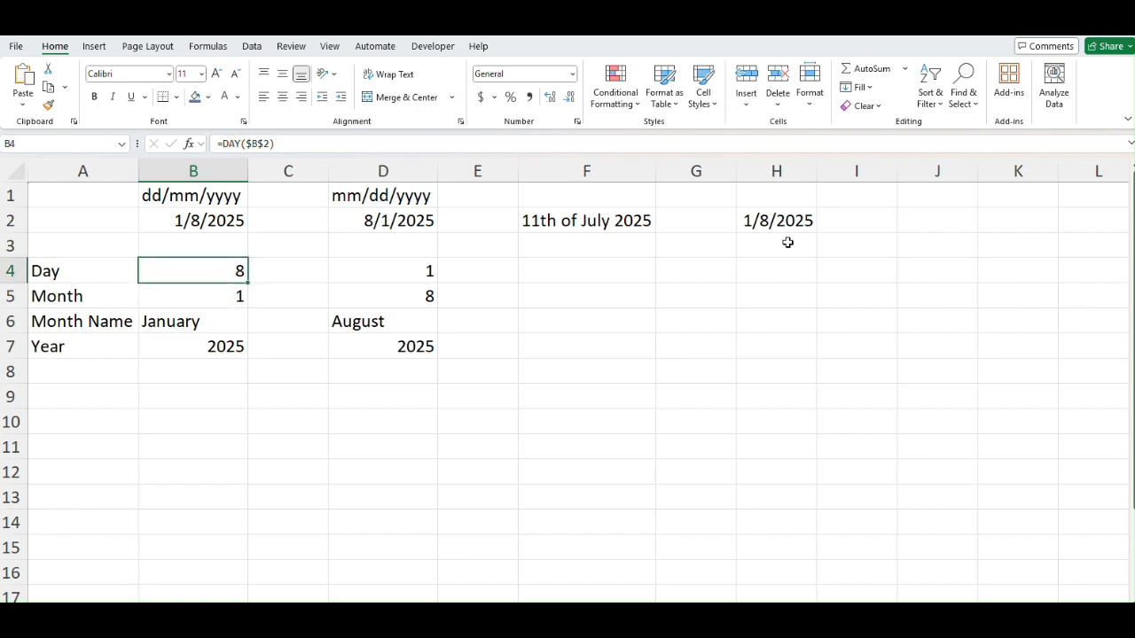
- Enter the formula =TEXT($H$2, "mm/dd/yyyy") in cell I2, beside the date in H2
{"action": "key", "text": "Right"}
{"action": "key", "text": "Right"}
{"action": "key", "text": "Right"}
{"action": "key", "text": "Right"}
{"action": "key", "text": "Right"}
{"action": "key", "text": "Right"}
{"action": "key", "text": "Up"}
{"action": "key", "text": "Up"}
{"action": "key", "text": "Down"}
{"action": "key", "text": "Up"}
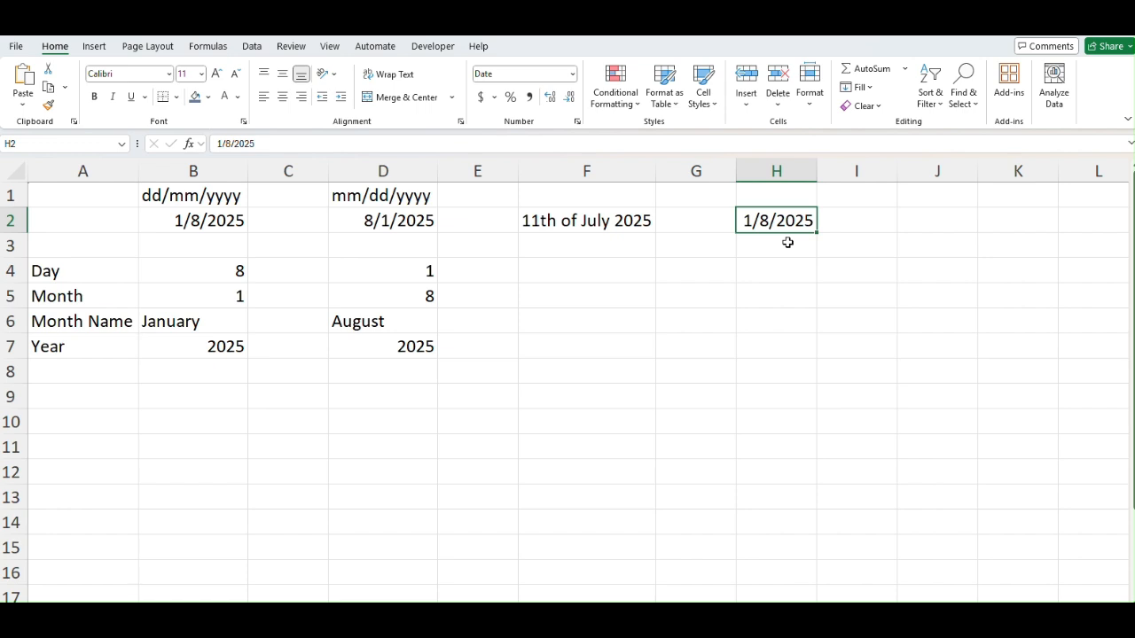
{"action": "key", "text": "Right"}
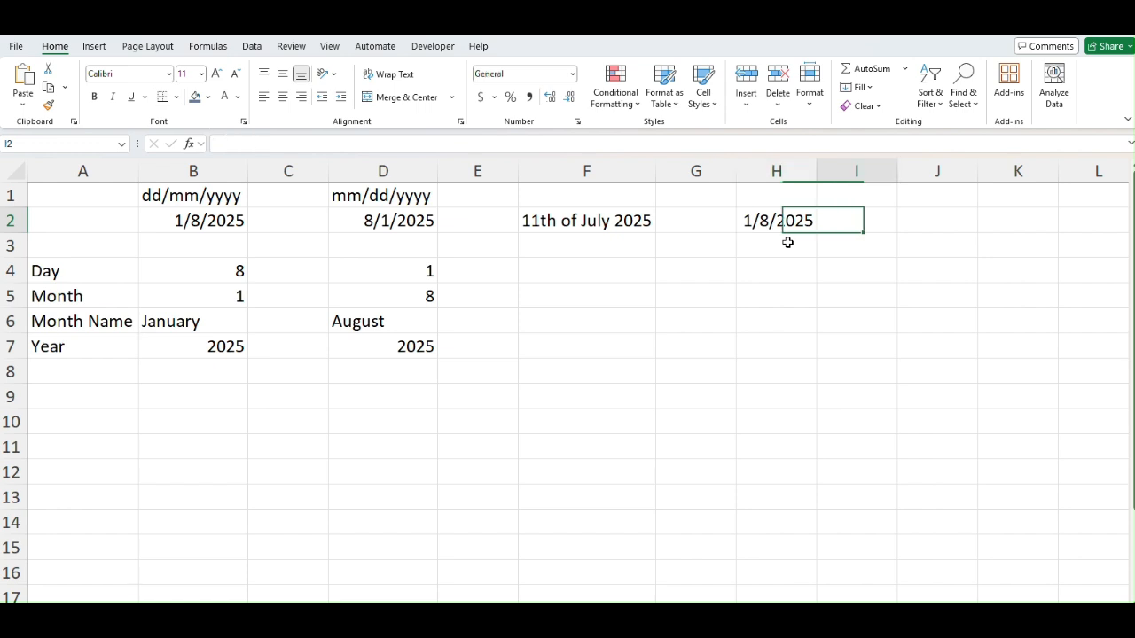
{"action": "type", "text": "=tex"}
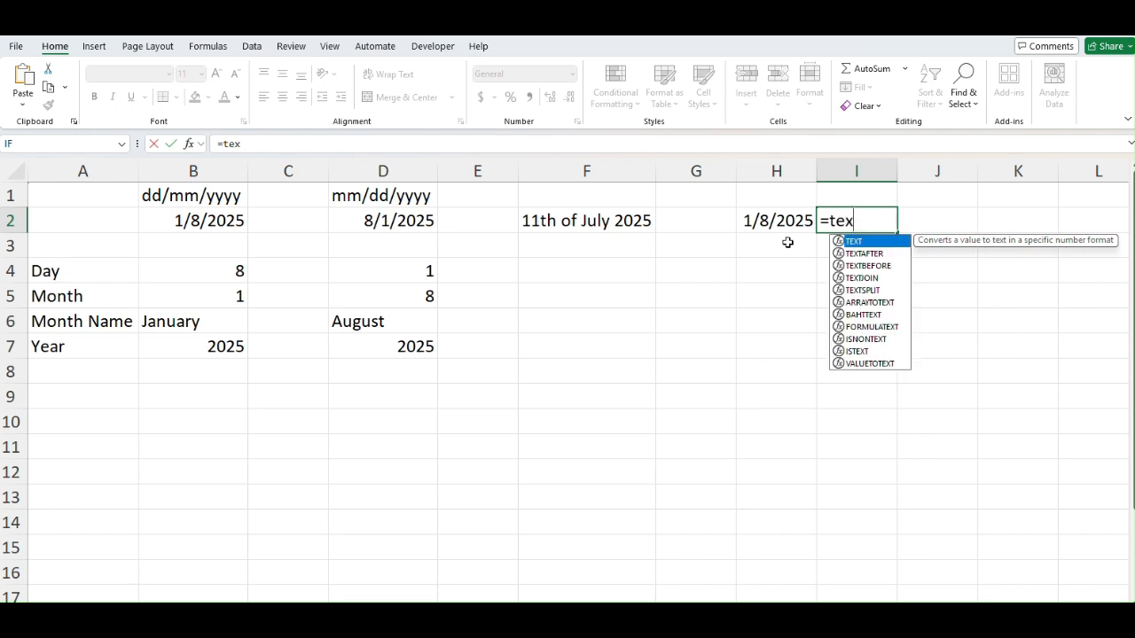
{"action": "key", "text": "Tab"}
{"action": "key", "text": "Left"}
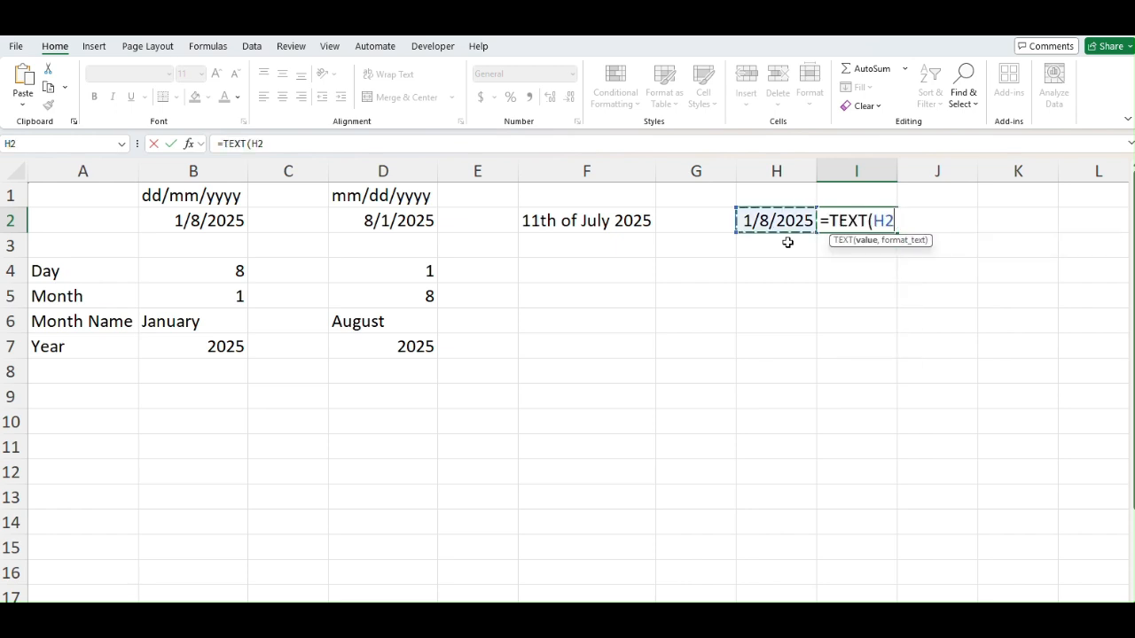
{"action": "key", "text": "F4"}
{"action": "type", "text": ", "}
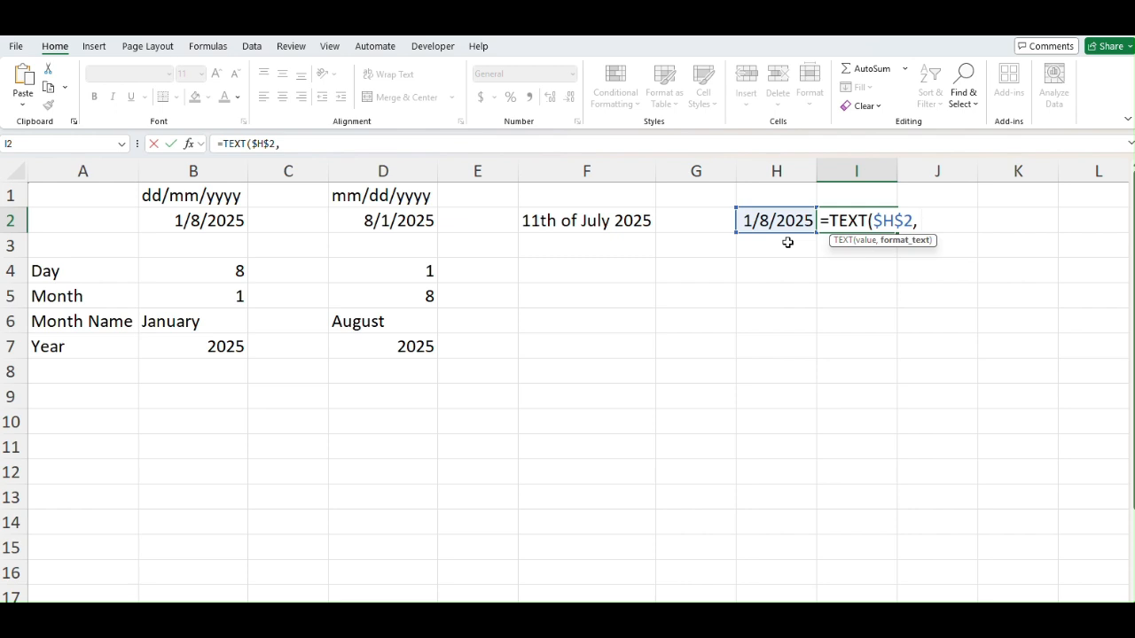
{"action": "type", "text": "\"mm/dd/y"}
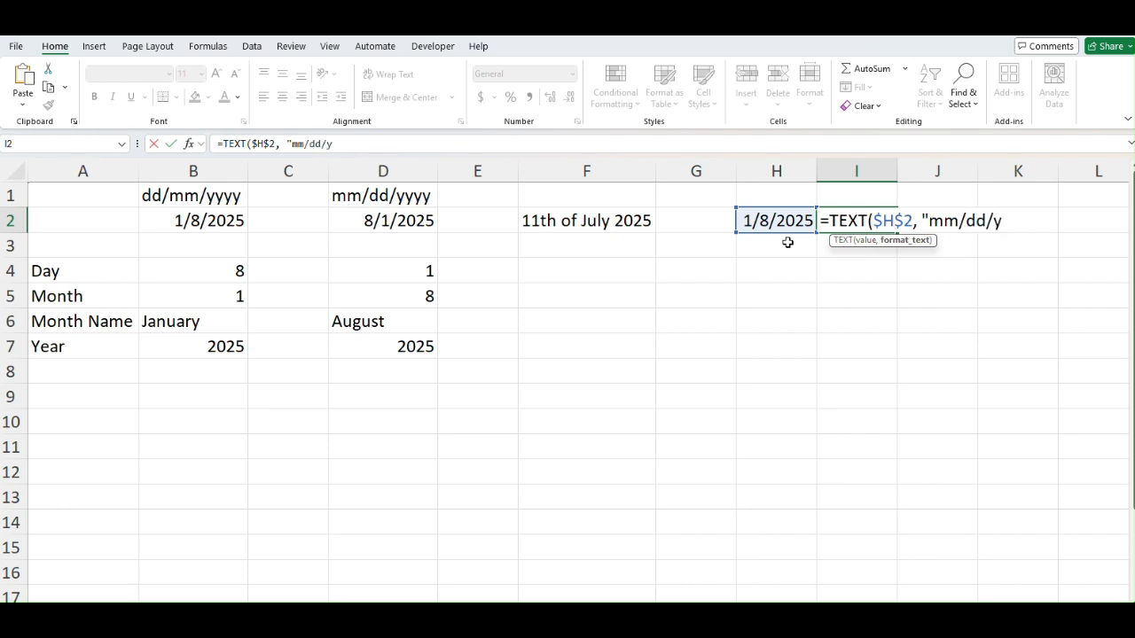
{"action": "type", "text": "yyy\")"}
{"action": "key", "text": "Return"}
{"action": "key", "text": "Up"}
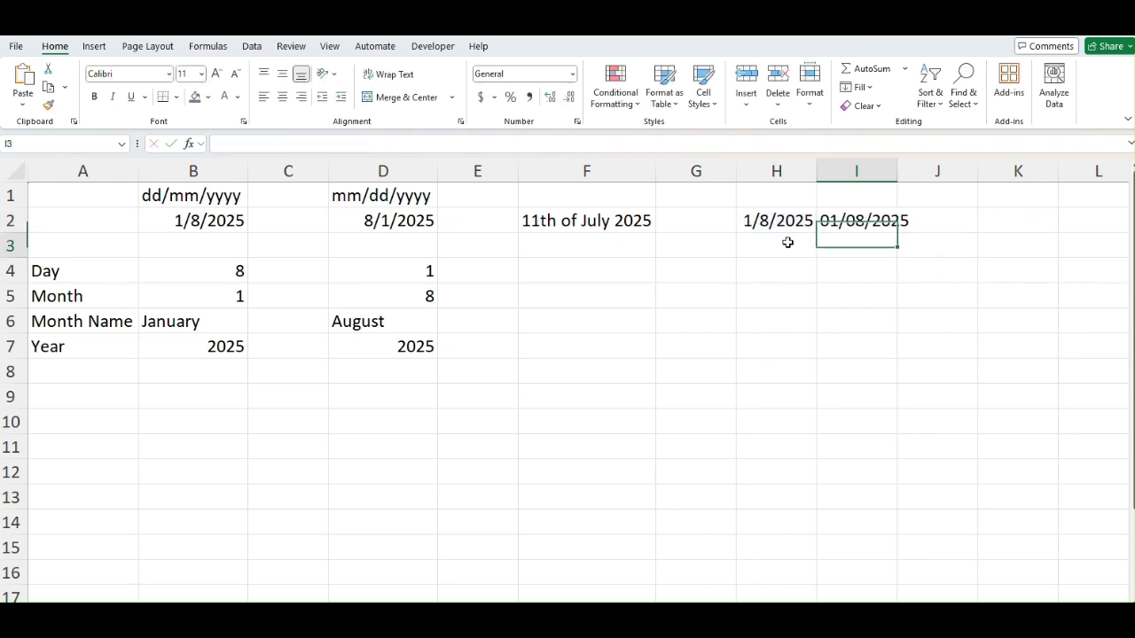
- Compare the date entry in cell H2 with the TEXT formula in cell I2
{"action": "key", "text": "Left"}
{"action": "key", "text": "Down"}
{"action": "key", "text": "Down"}
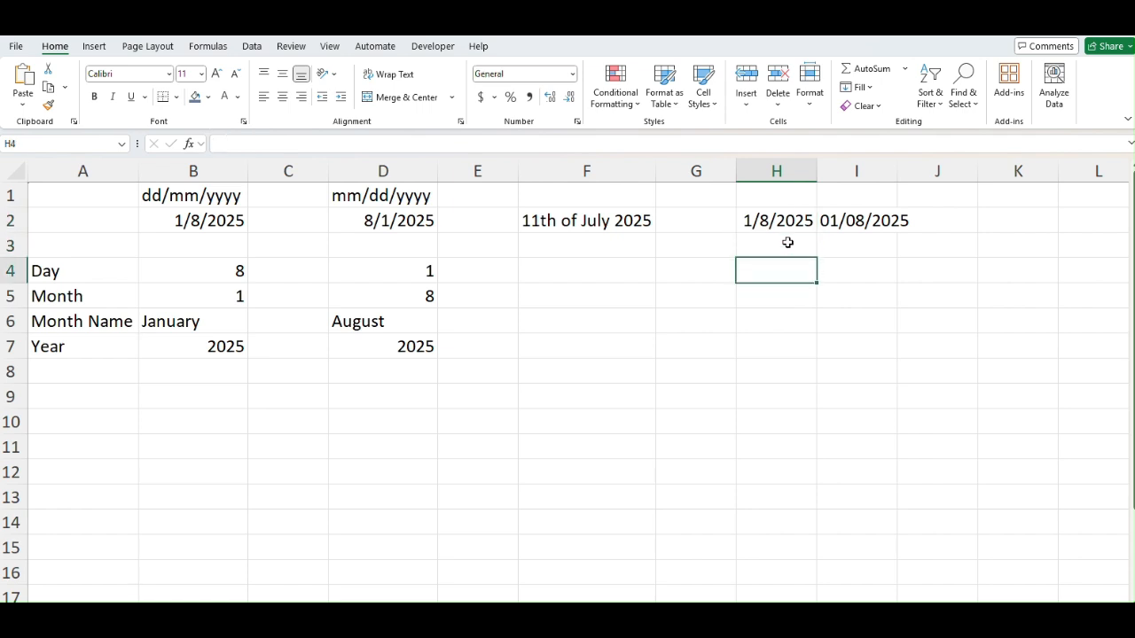
{"action": "key", "text": "Up"}
{"action": "key", "text": "Up"}
{"action": "key", "text": "Right"}
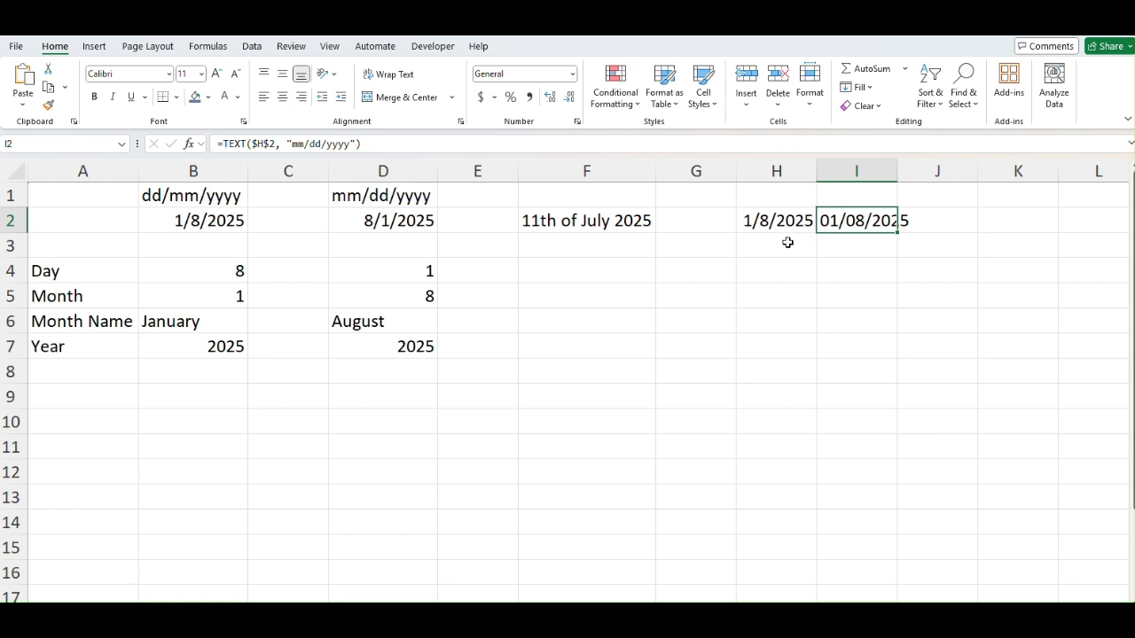
{"action": "key", "text": "Down"}
{"action": "key", "text": "Down"}
{"action": "key", "text": "Left"}
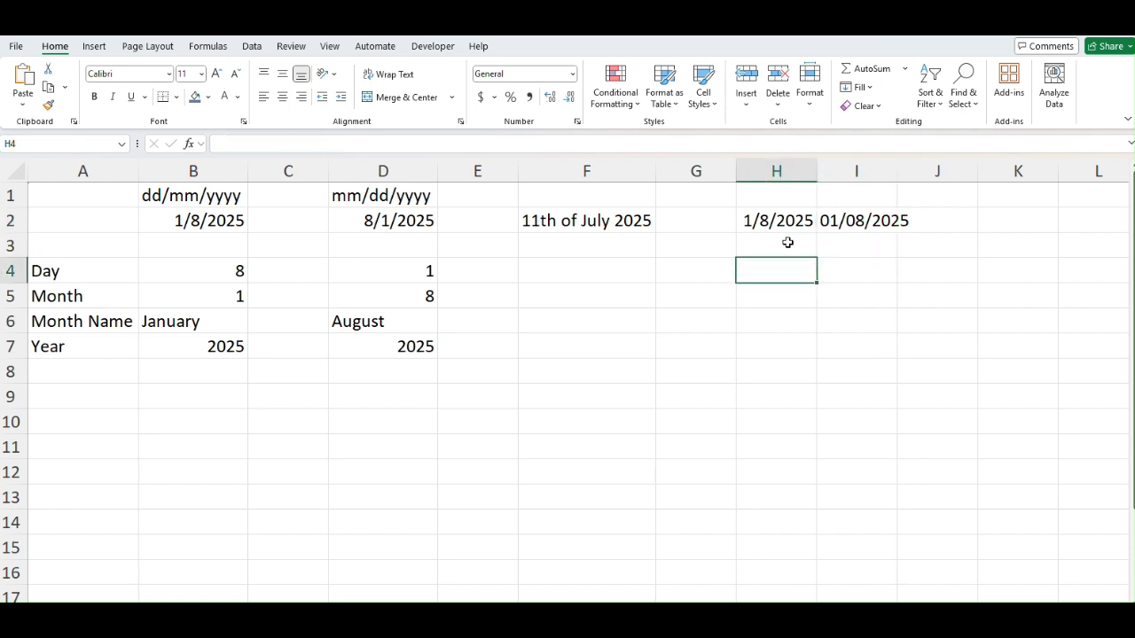
{"action": "key", "text": "Up"}
{"action": "key", "text": "Up"}
{"action": "key", "text": "Right"}
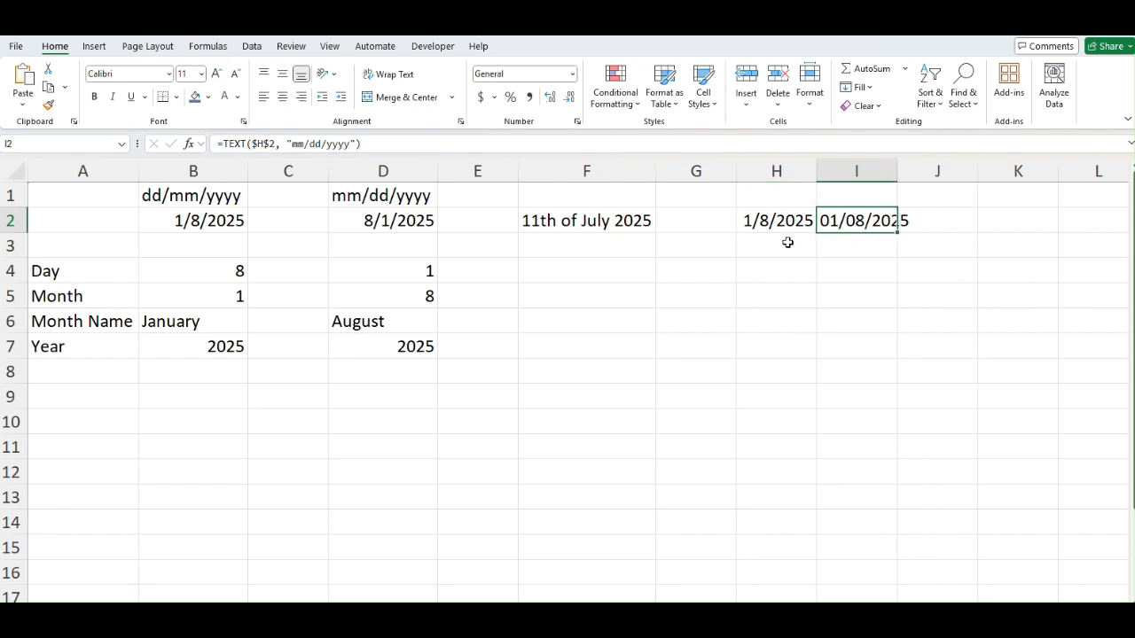
{"action": "key", "text": "Left"}
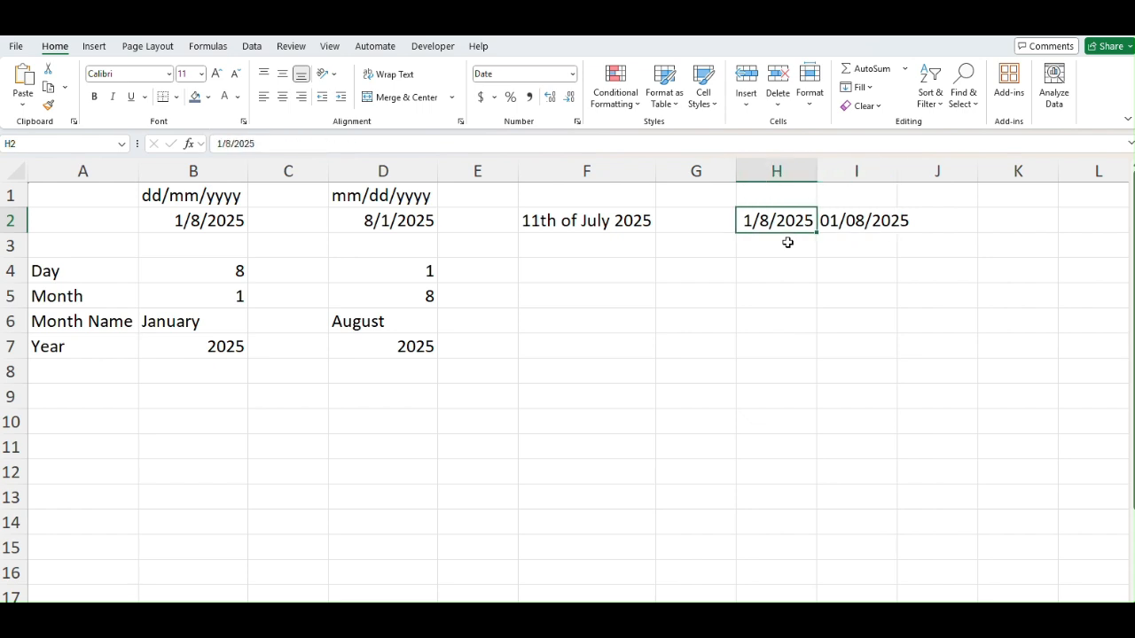
- Add the heading mm/dd/yyyy in cell H1 and autofit the width of column H
{"action": "key", "text": "Down"}
{"action": "key", "text": "Up"}
{"action": "key", "text": "Up"}
{"action": "key", "text": "Down"}
{"action": "key", "text": "Up"}
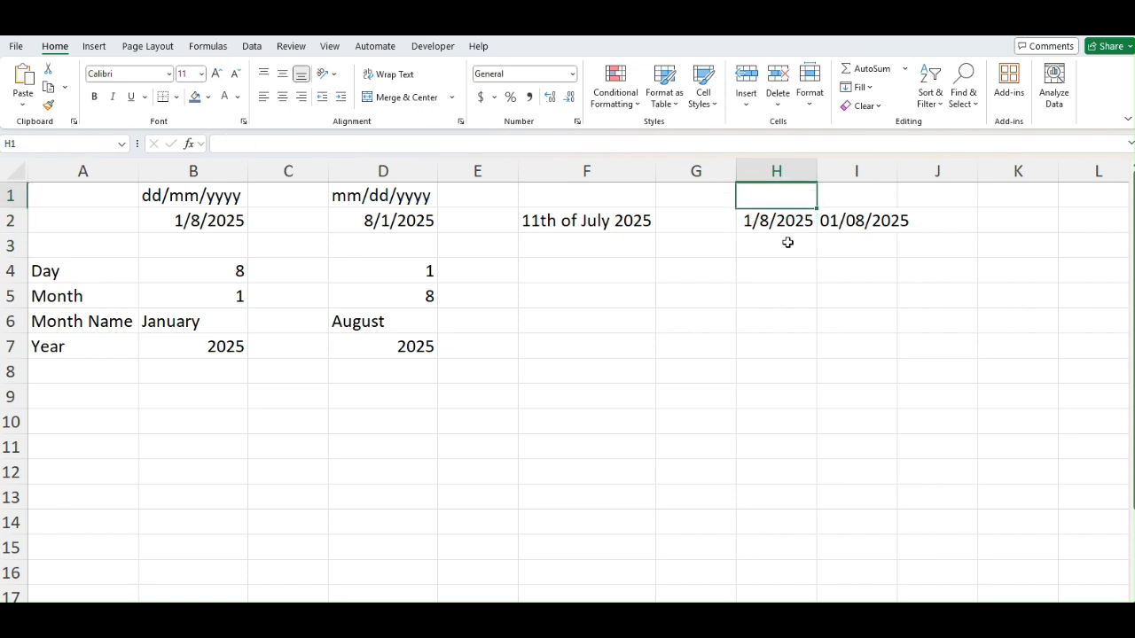
{"action": "type", "text": "mm"}
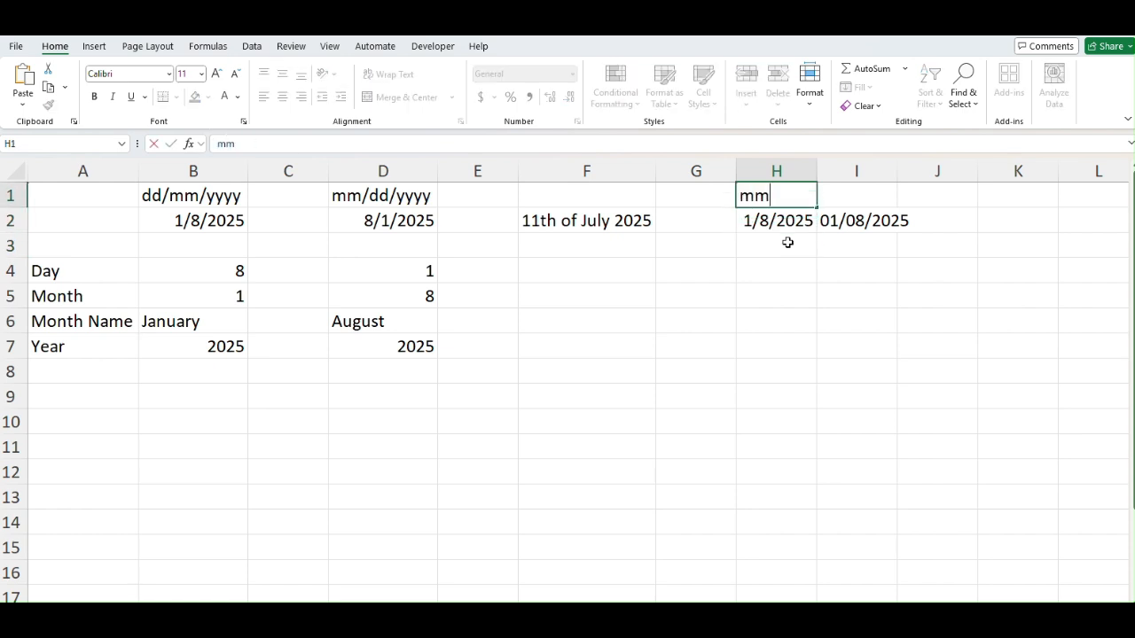
{"action": "type", "text": "/dd/yyy"}
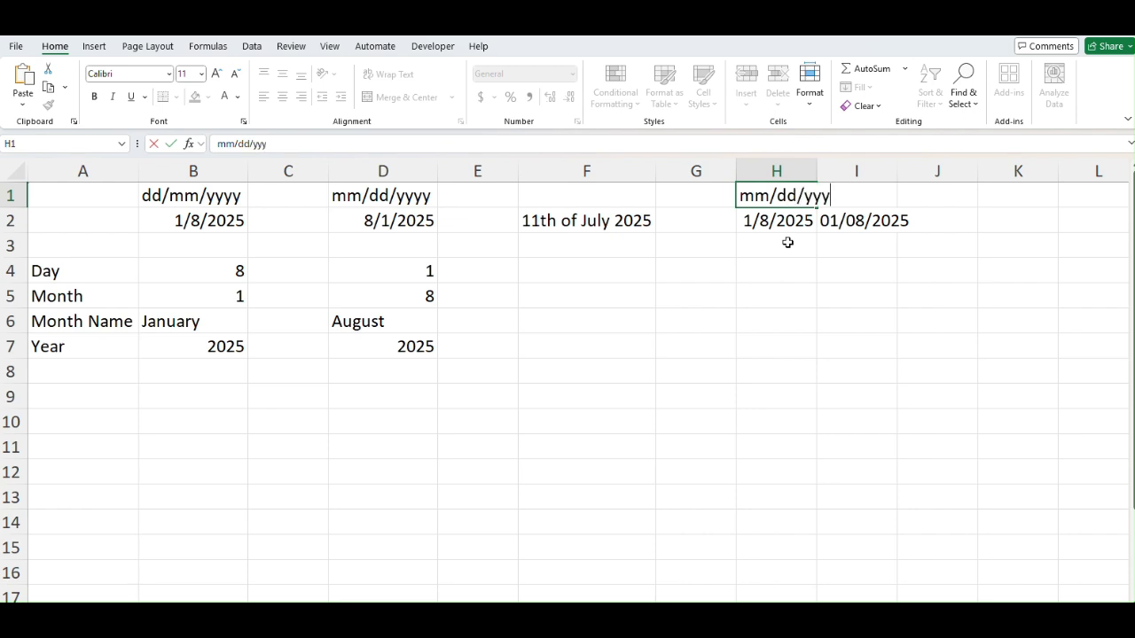
{"action": "type", "text": "y"}
{"action": "key", "text": "Return"}
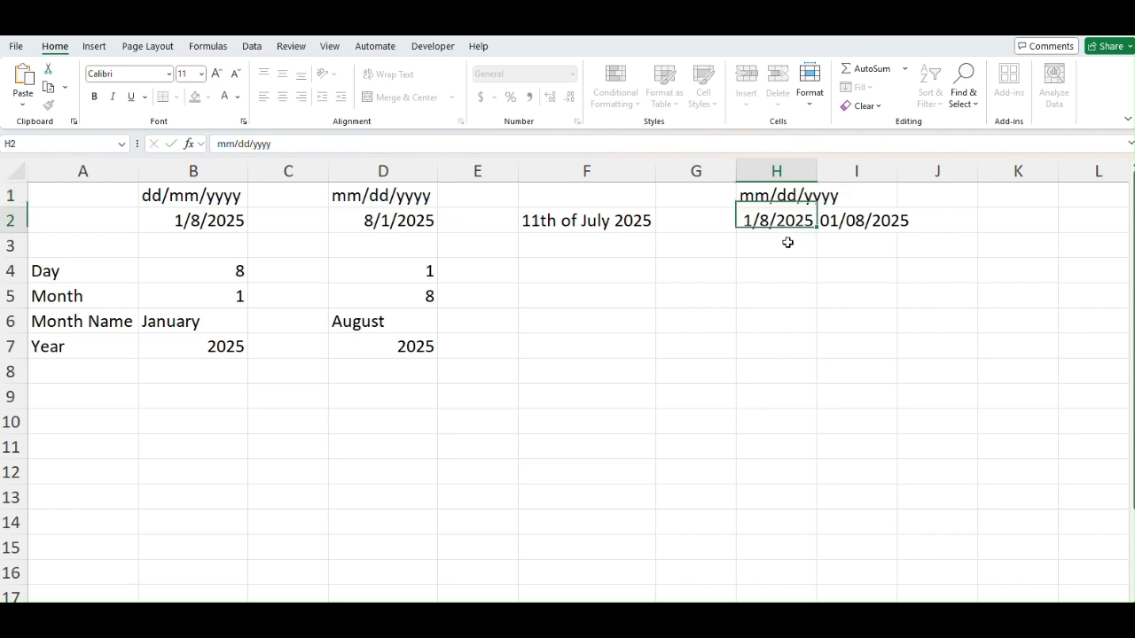
{"action": "key", "text": "Up"}
{"action": "key", "text": "alt+h"}
{"action": "key", "text": "o"}
{"action": "key", "text": "i"}
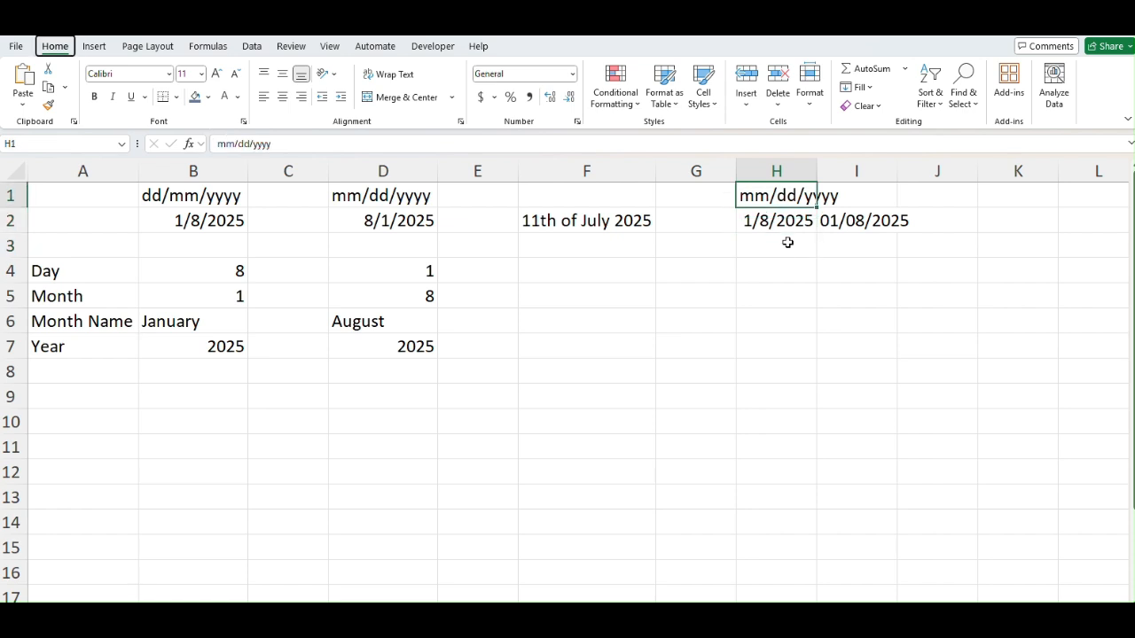
- Add the heading dd/mm/yyyy in cell I1, above the TEXT formula
{"action": "key", "text": "Down"}
{"action": "key", "text": "Up"}
{"action": "key", "text": "Right"}
{"action": "key", "text": "F2"}
{"action": "type", "text": "dd/"}
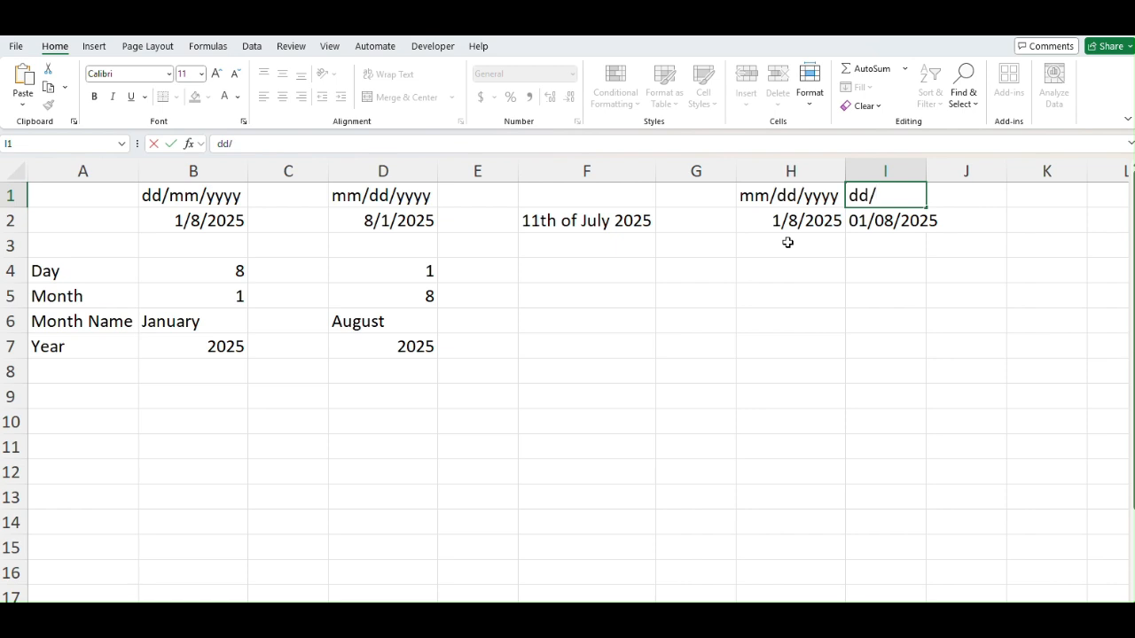
{"action": "type", "text": "mm/yyyy"}
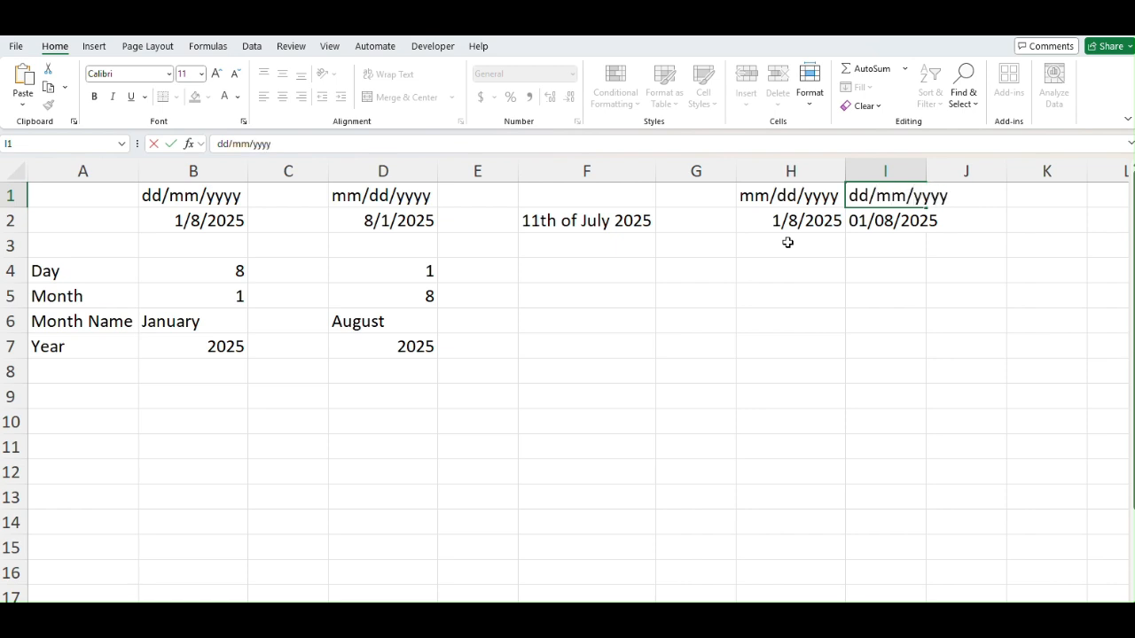
{"action": "key", "text": "Return"}
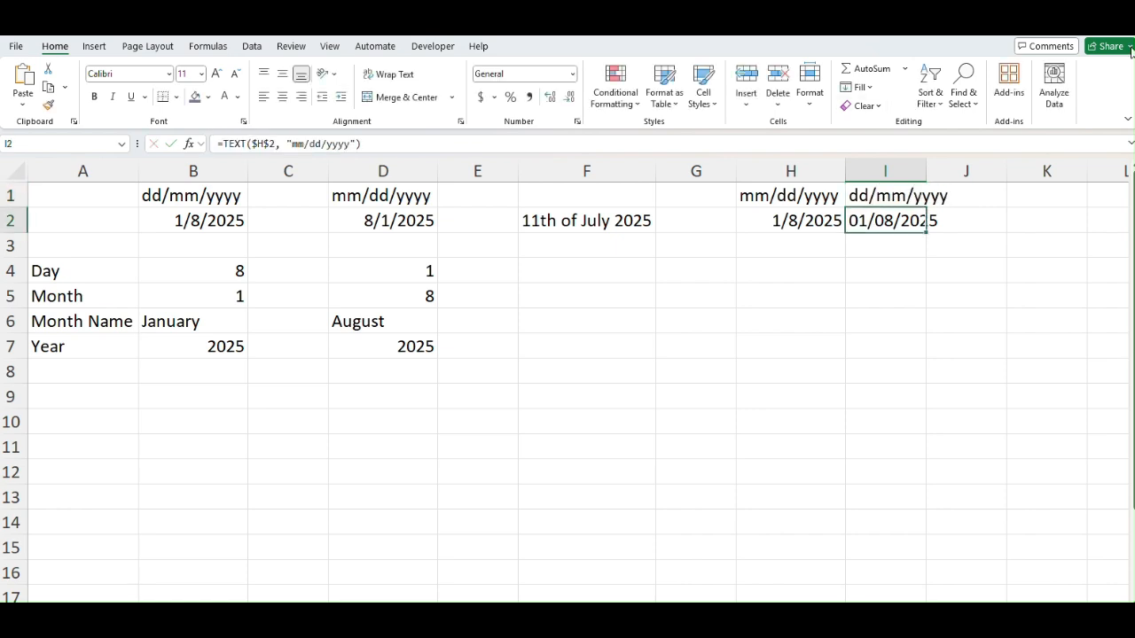
- Change the format text of the TEXT formula in cell I2 to "dd/mm/yyyy"
{"action": "left_click", "coordinate": [295, 143]}
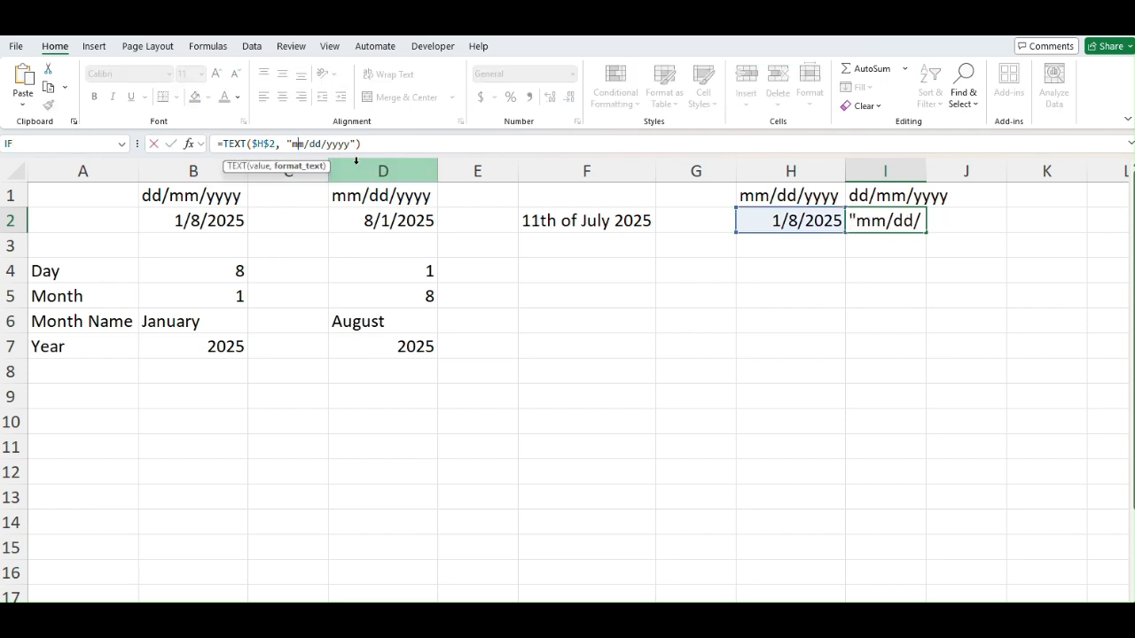
{"action": "key", "text": "shift+Right"}
{"action": "key", "text": "shift+Right"}
{"action": "key", "text": "shift+Right"}
{"action": "key", "text": "shift+Right"}
{"action": "key", "text": "shift+Right"}
{"action": "type", "text": "dd/mm"}
{"action": "key", "text": "Return"}
{"action": "key", "text": "Up"}
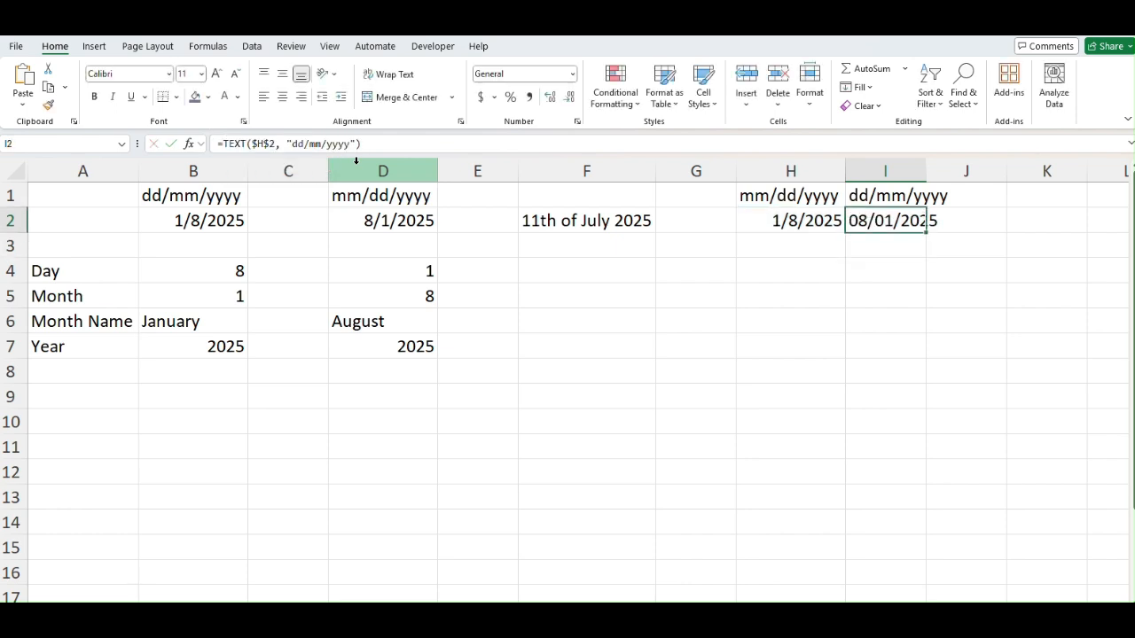
- Autofit the width of column I to the converted date in I2
{"action": "key", "text": "alt+h"}
{"action": "key", "text": "o"}
{"action": "key", "text": "i"}
{"action": "key", "text": "Up"}
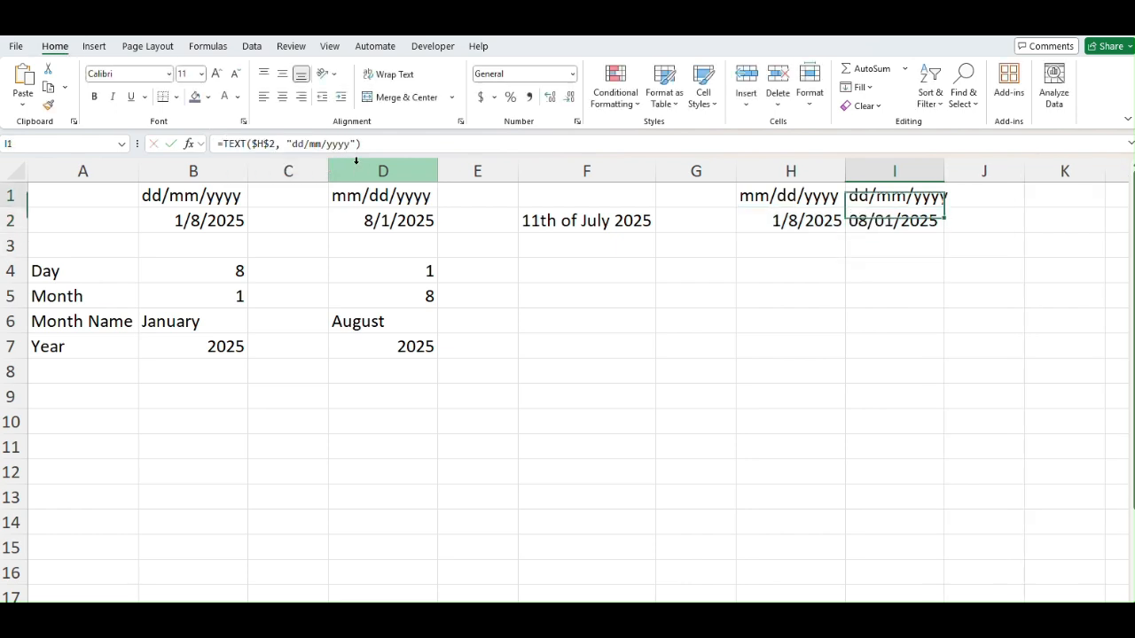
{"action": "key", "text": "Down"}
{"action": "key", "text": "Down"}
{"action": "key", "text": "Down"}
{"action": "key", "text": "Up"}
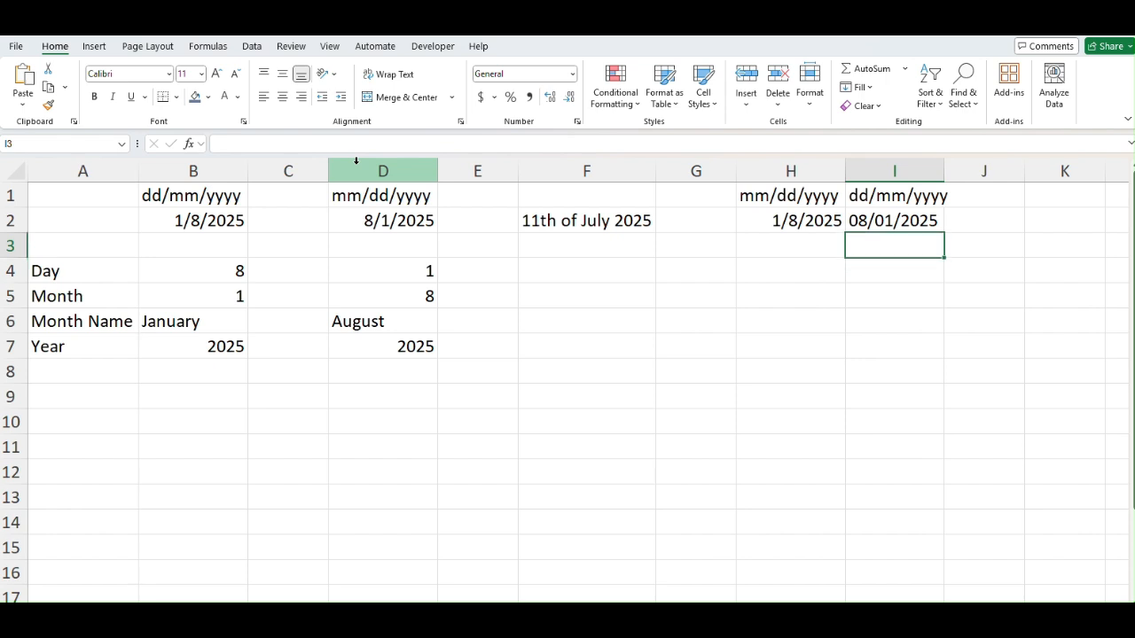
- Add the row label Day in cell G4, beside the second set of dates
{"action": "key", "text": "Up"}
{"action": "key", "text": "Left"}
{"action": "key", "text": "Down"}
{"action": "key", "text": "Down"}
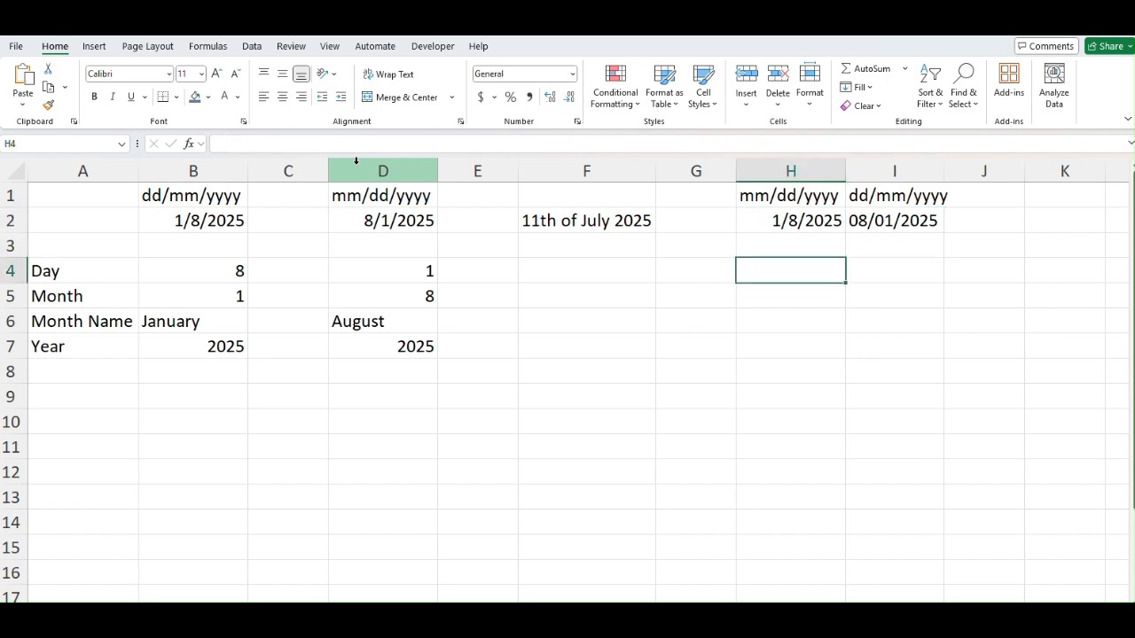
{"action": "key", "text": "Left"}
{"action": "type", "text": "="}
{"action": "key", "text": "BackSpace"}
{"action": "type", "text": "Day"}
- Enter the formula =DAY(H2) in cell H4 beside the Day label
{"action": "key", "text": "Tab"}
{"action": "type", "text": "=Day"}
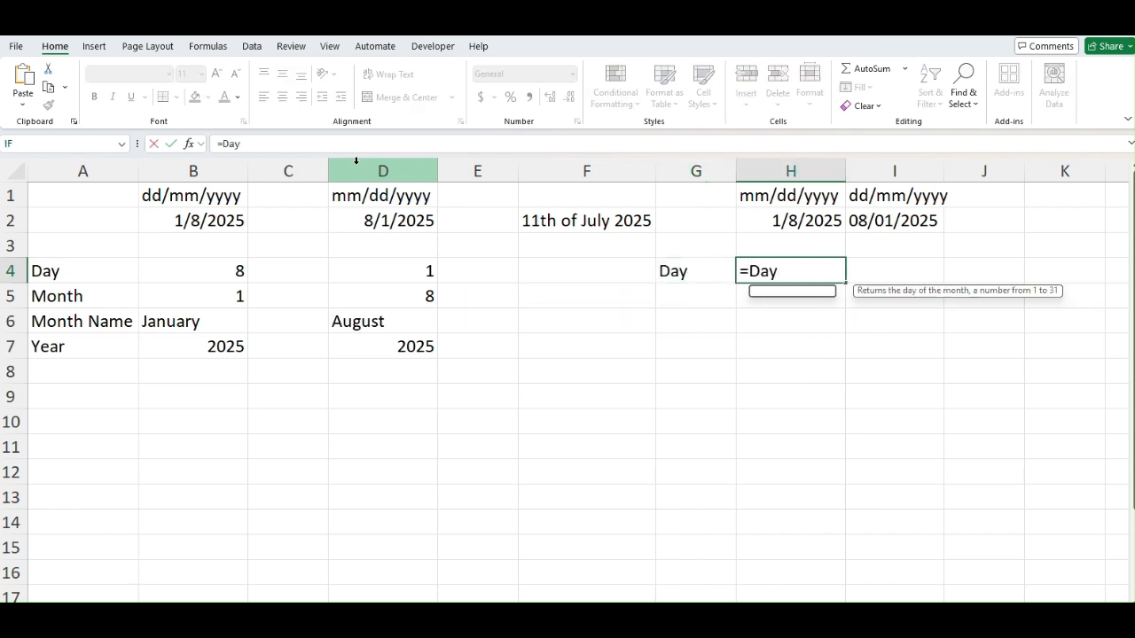
{"action": "key", "text": "Tab"}
{"action": "key", "text": "Up"}
{"action": "key", "text": "Up"}
{"action": "key", "text": "Return"}
{"action": "key", "text": "Up"}
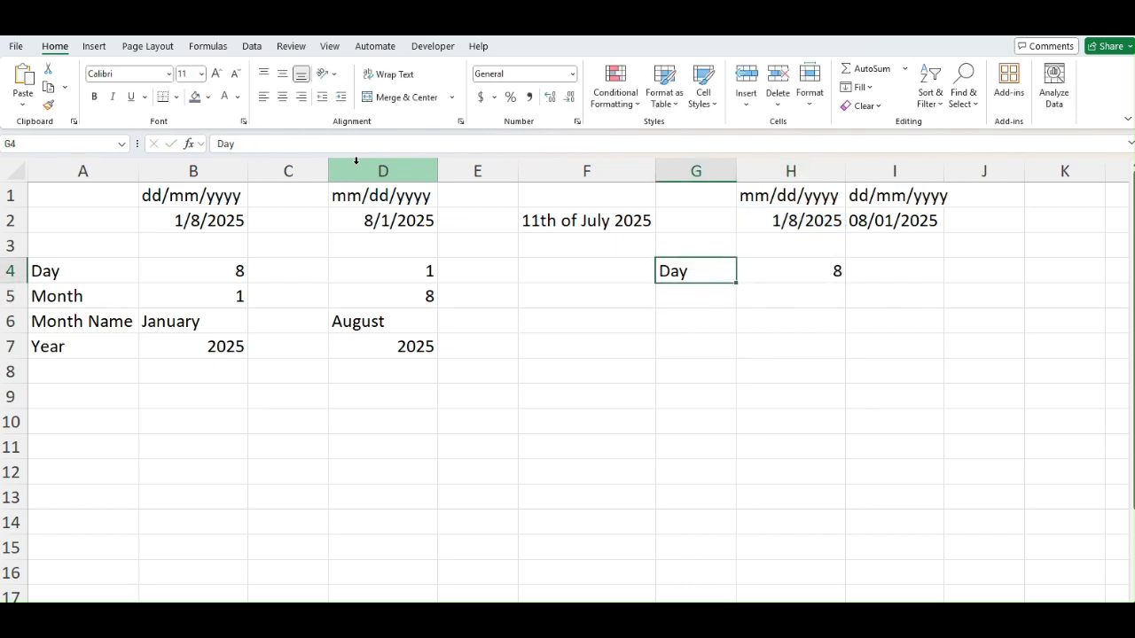
- Enter the formula =DAY(I2) in cell I4 to extract the day from the converted date
{"action": "key", "text": "Tab"}
{"action": "key", "text": "Tab"}
{"action": "type", "text": "=day"}
{"action": "key", "text": "Tab"}
{"action": "key", "text": "Up"}
{"action": "key", "text": "Up"}
{"action": "key", "text": "Return"}
{"action": "key", "text": "Up"}
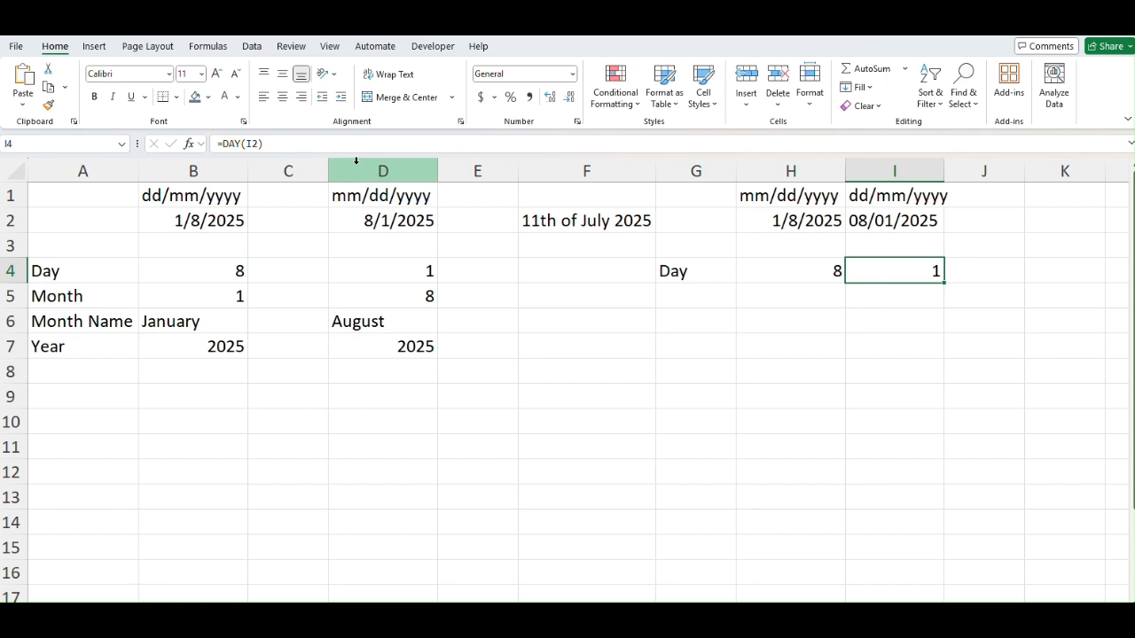
- Examine the DAY formula in H4 against the date entry in H2
{"action": "key", "text": "Left"}
{"action": "key", "text": "ctrl+c"}
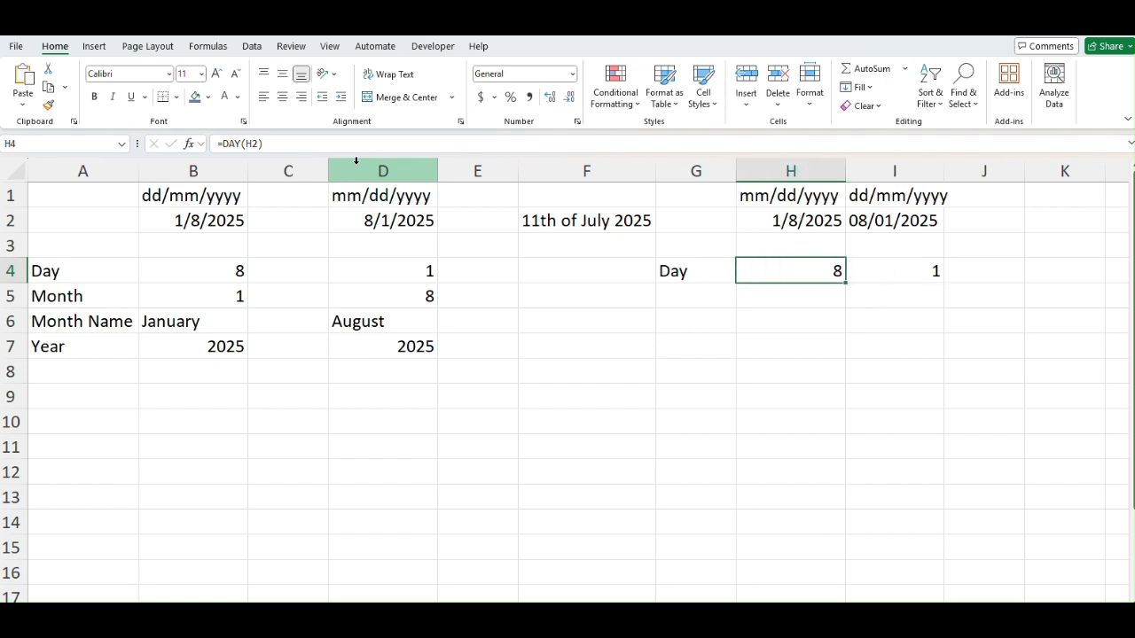
{"action": "key", "text": "Up"}
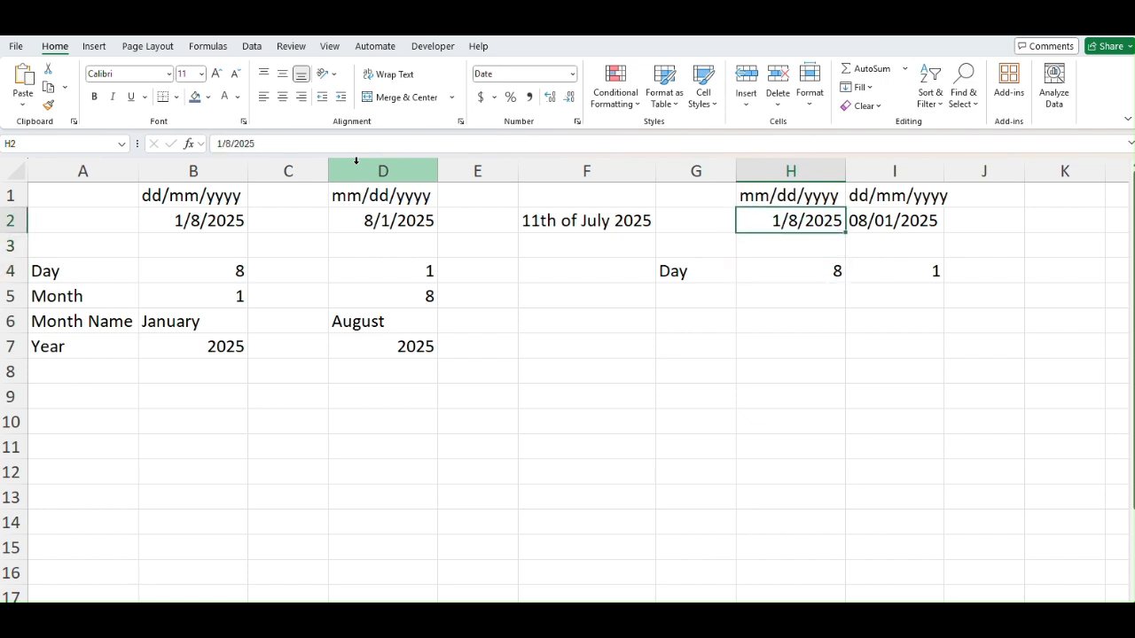
{"action": "key", "text": "Down"}
{"action": "key", "text": "Down"}
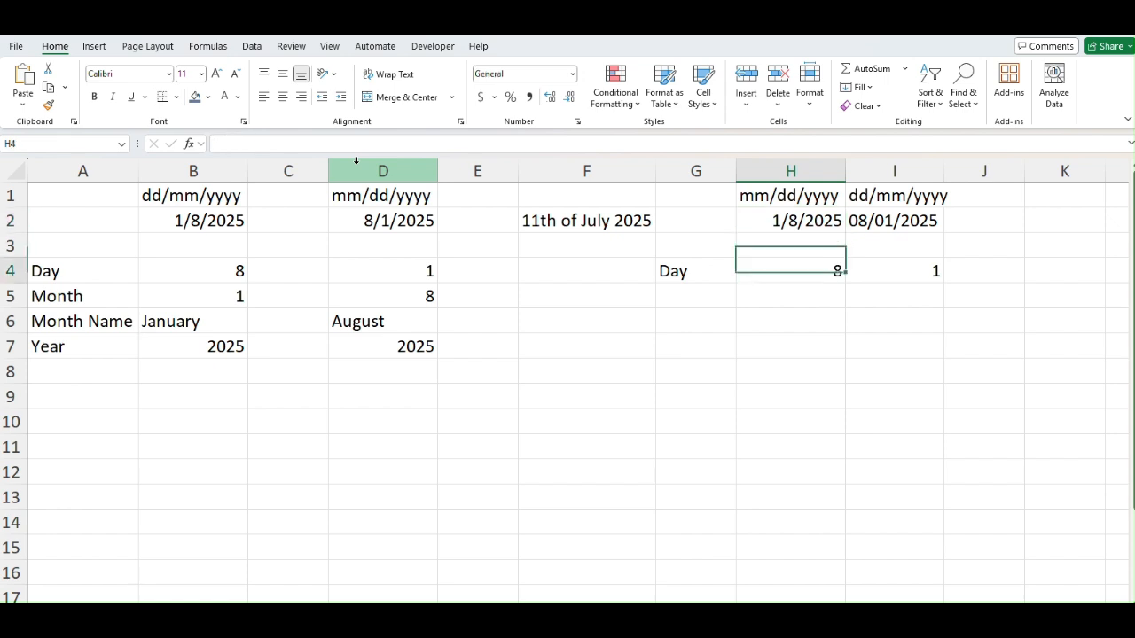
{"action": "key", "text": "Up"}
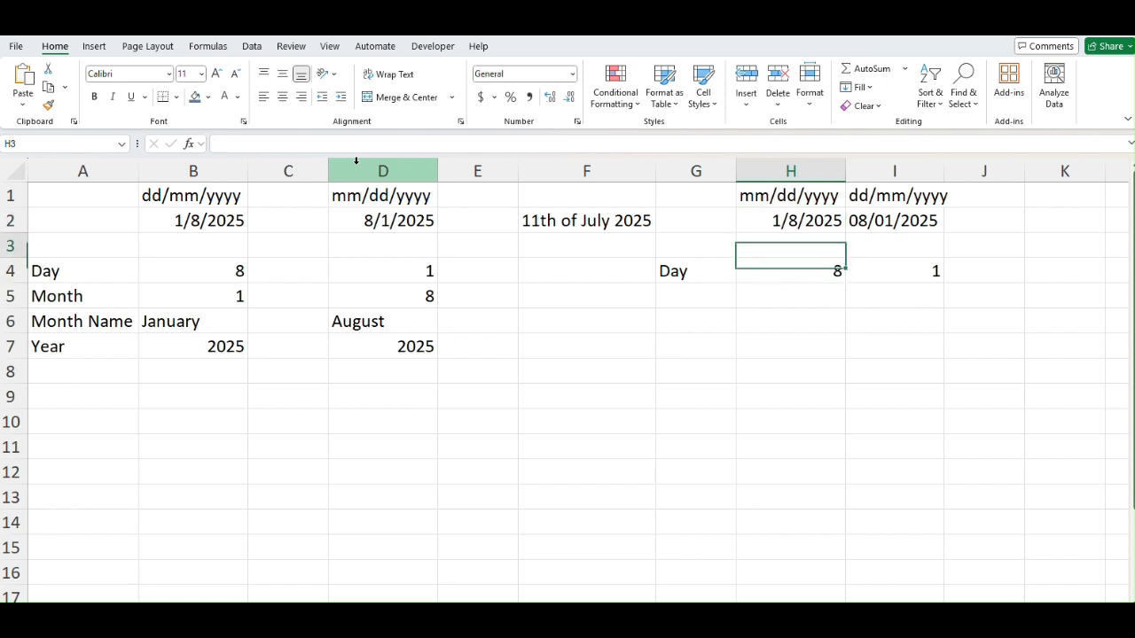
{"action": "key", "text": "Up"}
{"action": "key", "text": "Down"}
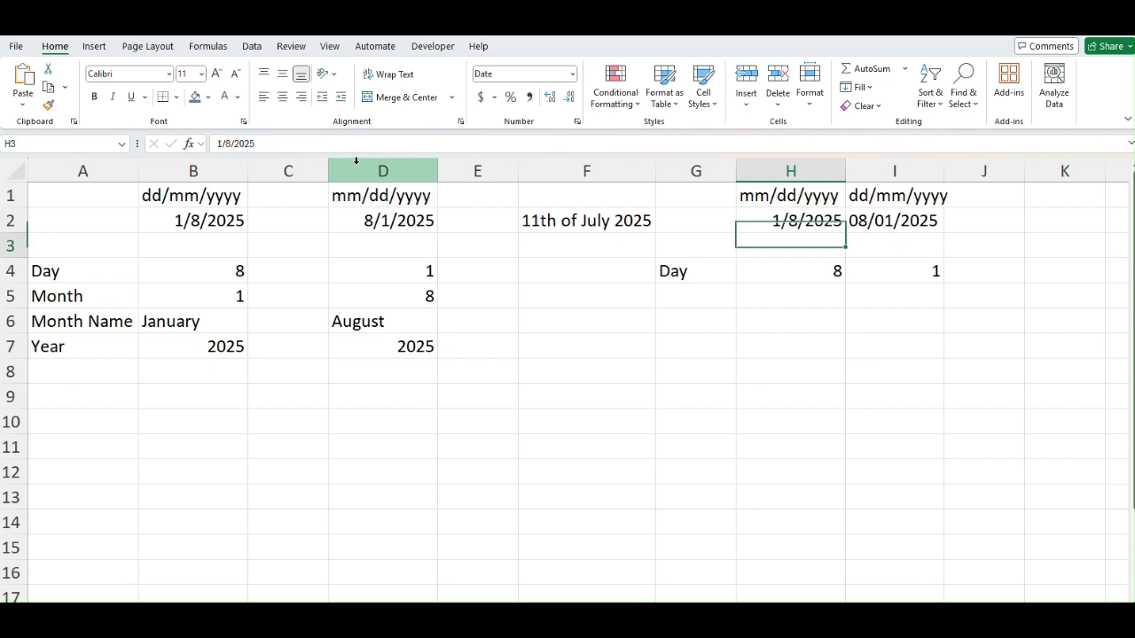
{"action": "key", "text": "Up"}
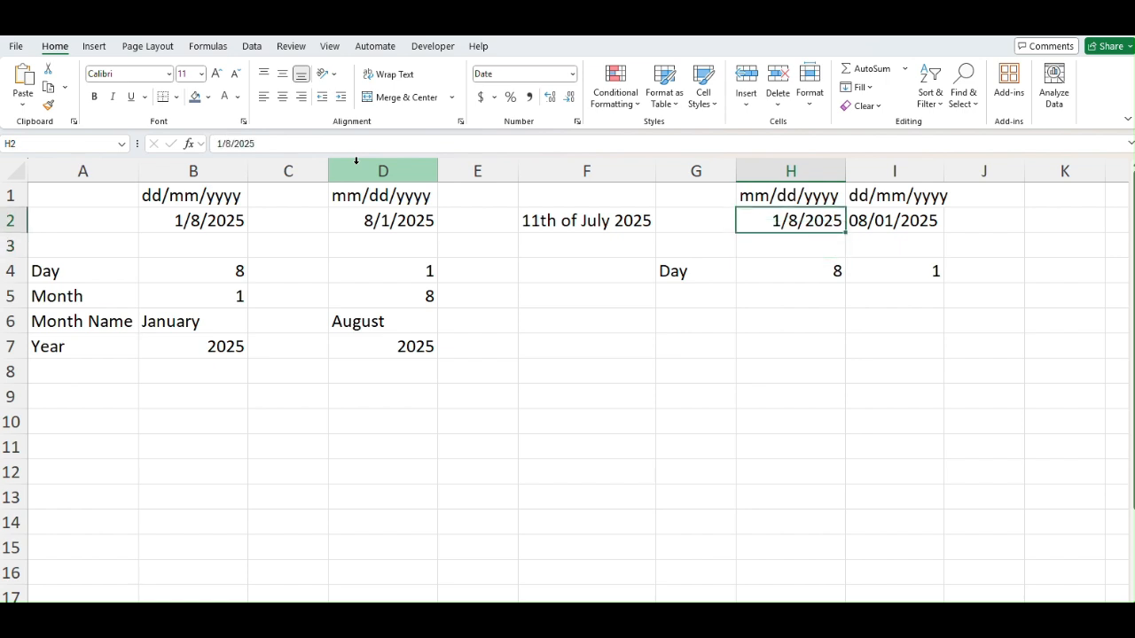
- Try a yellow fill on the date cells B2, D2 and H2, and undo it
{"action": "left_click", "coordinate": [197, 227]}
{"action": "left_click", "coordinate": [356, 222], "text": "ctrl"}
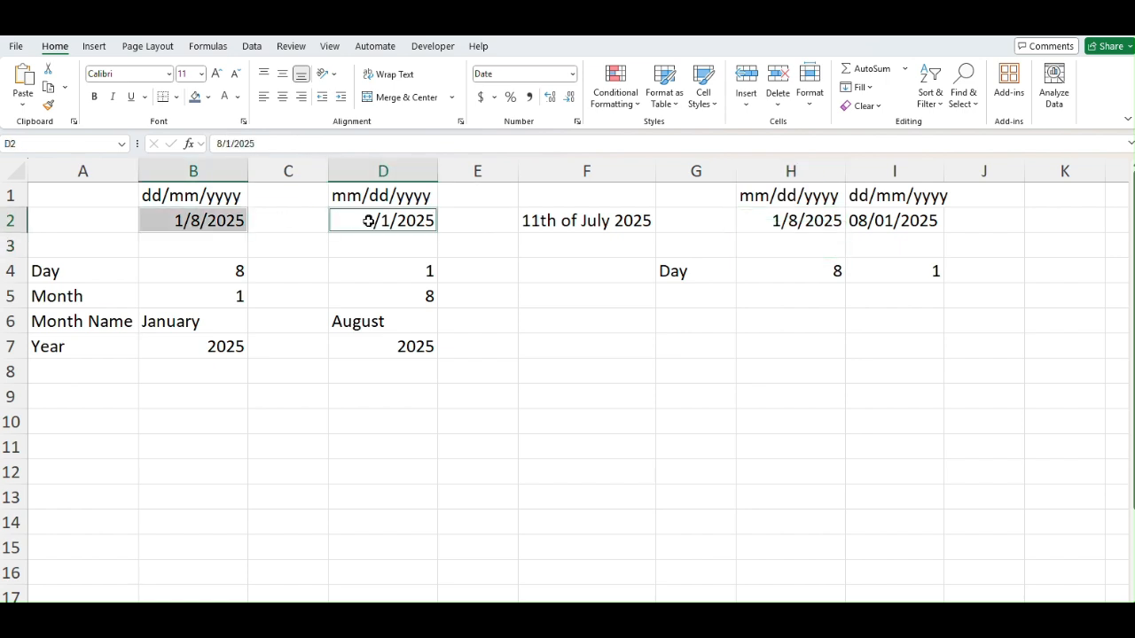
{"action": "left_click", "coordinate": [798, 224], "text": "ctrl"}
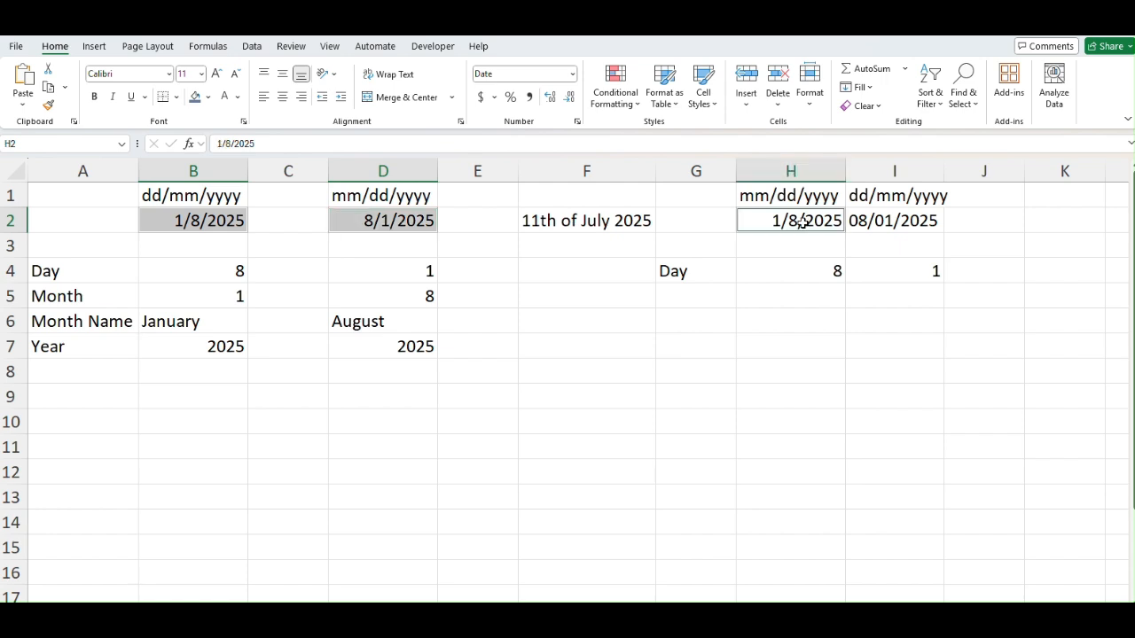
{"action": "left_click", "coordinate": [209, 98]}
{"action": "left_click", "coordinate": [267, 321]}
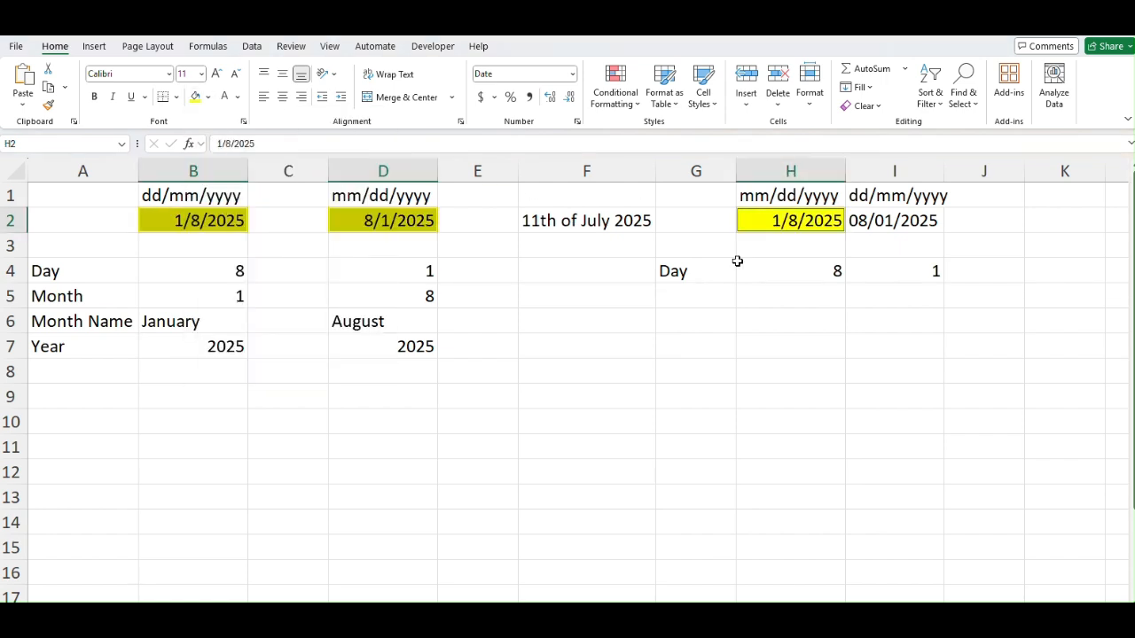
{"action": "left_click", "coordinate": [781, 243]}
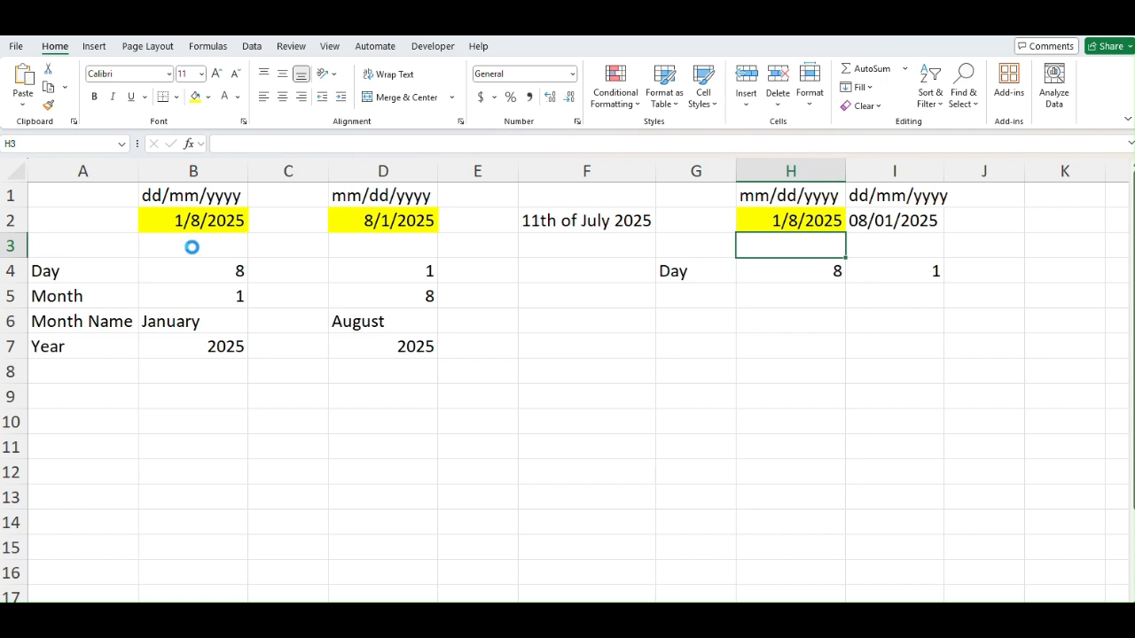
{"action": "key", "text": "ctrl+z"}
- Fill the date cells B2, D2 and H2 with light blue
{"action": "left_click", "coordinate": [209, 98]}
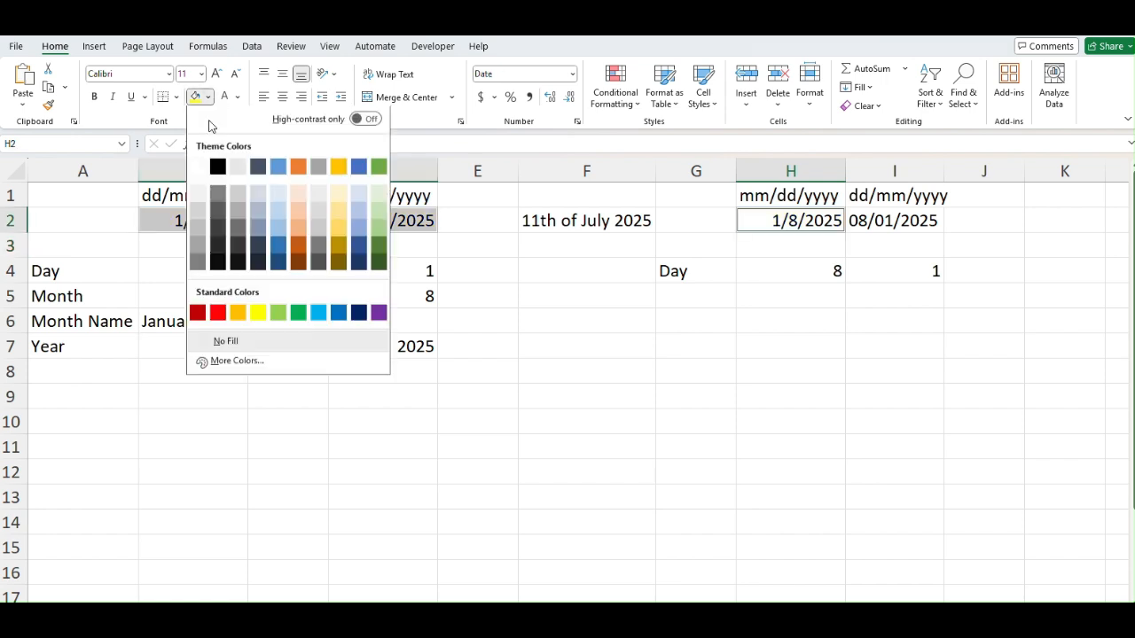
{"action": "left_click", "coordinate": [283, 207]}
{"action": "left_click", "coordinate": [674, 289]}
{"action": "left_click", "coordinate": [798, 227]}
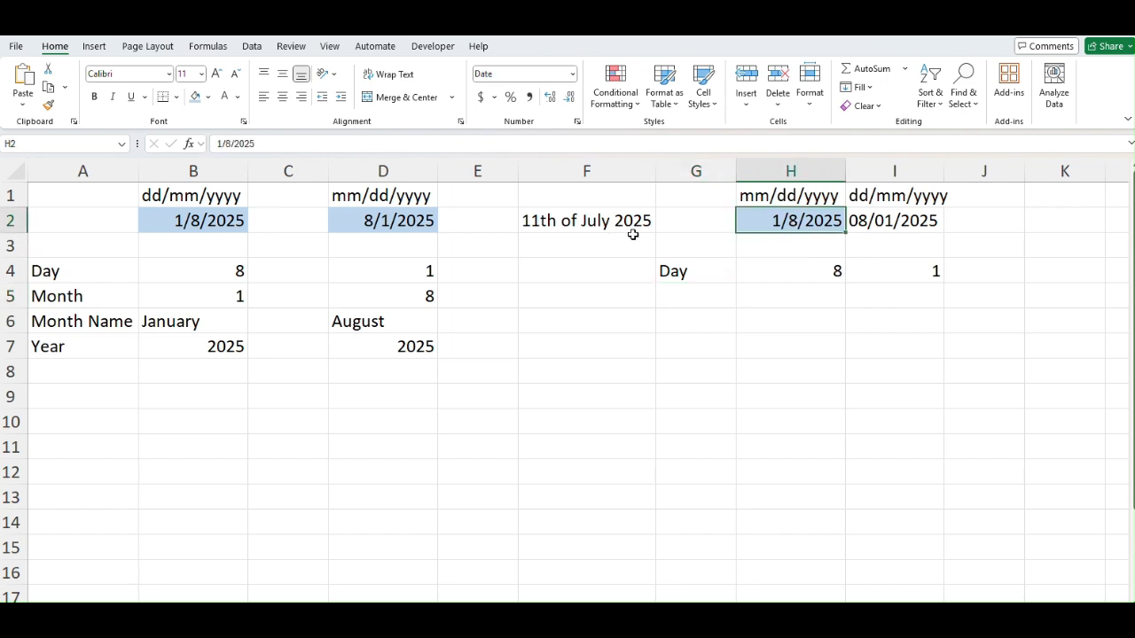
- Fill the converted date cell I2 with light green
{"action": "left_click", "coordinate": [886, 222]}
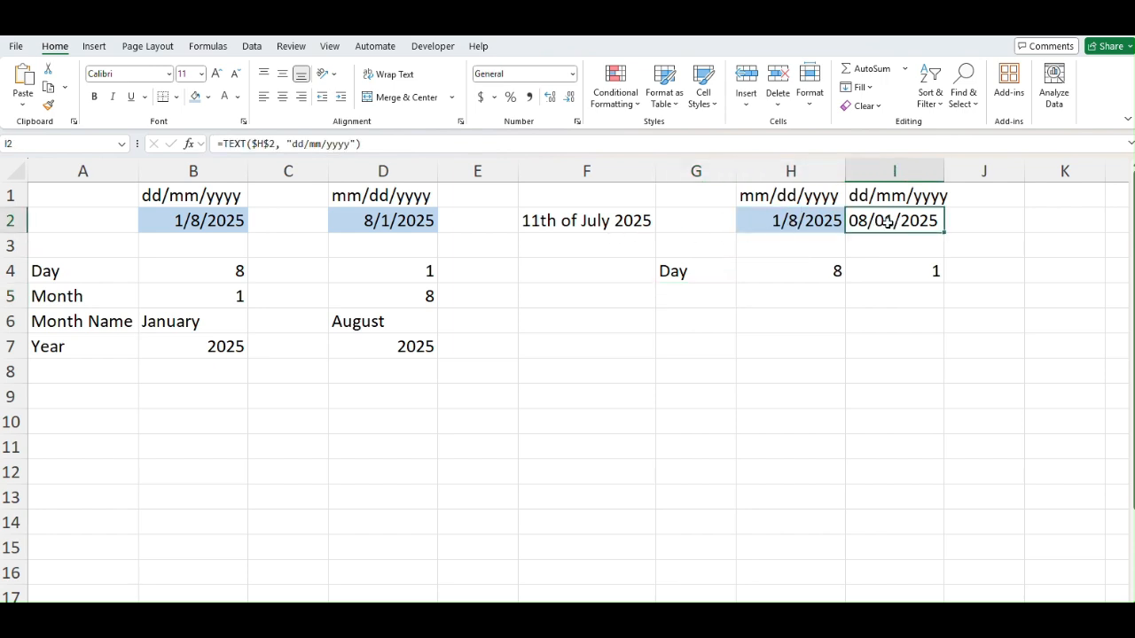
{"action": "left_click", "coordinate": [207, 97]}
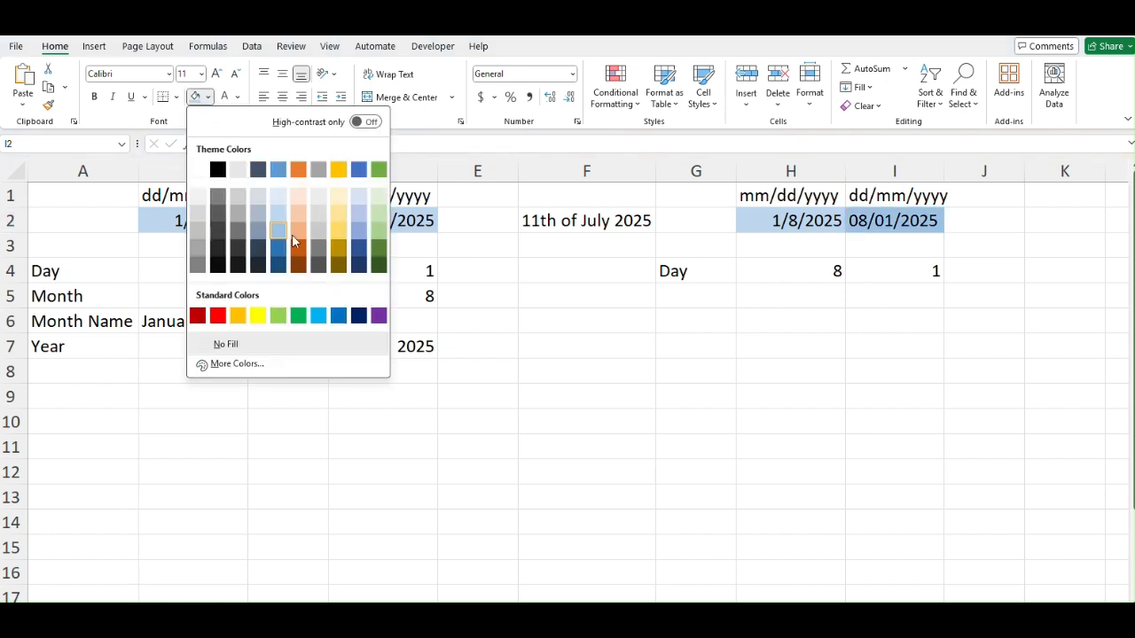
{"action": "left_click", "coordinate": [377, 196]}
- Apply the same light green fill to the result cells B4:B7 and D4:D7
{"action": "left_click", "coordinate": [228, 277]}
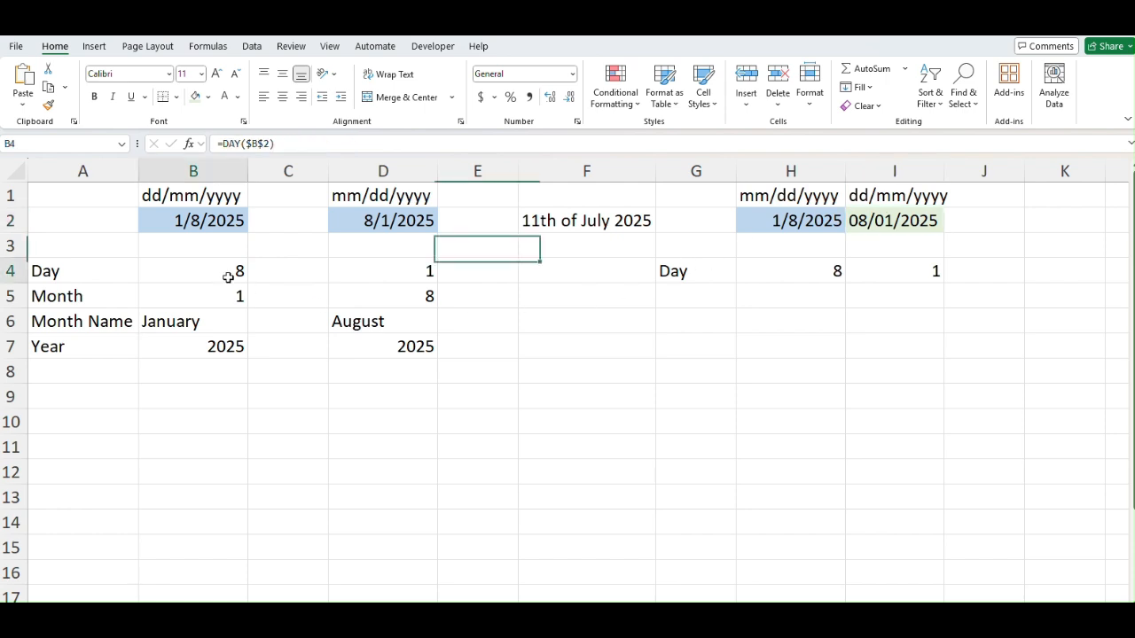
{"action": "left_click", "coordinate": [237, 350], "text": "shift"}
{"action": "left_click_drag", "start_coordinate": [398, 271], "coordinate": [402, 349]}
{"action": "left_click", "coordinate": [195, 96]}
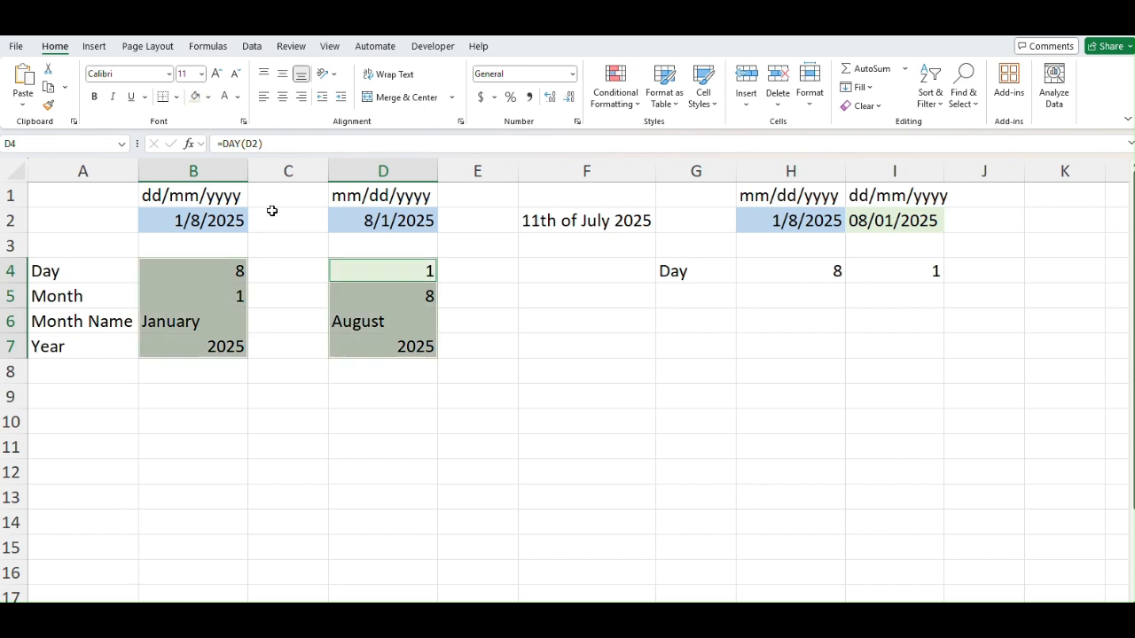
{"action": "key", "text": "Down"}
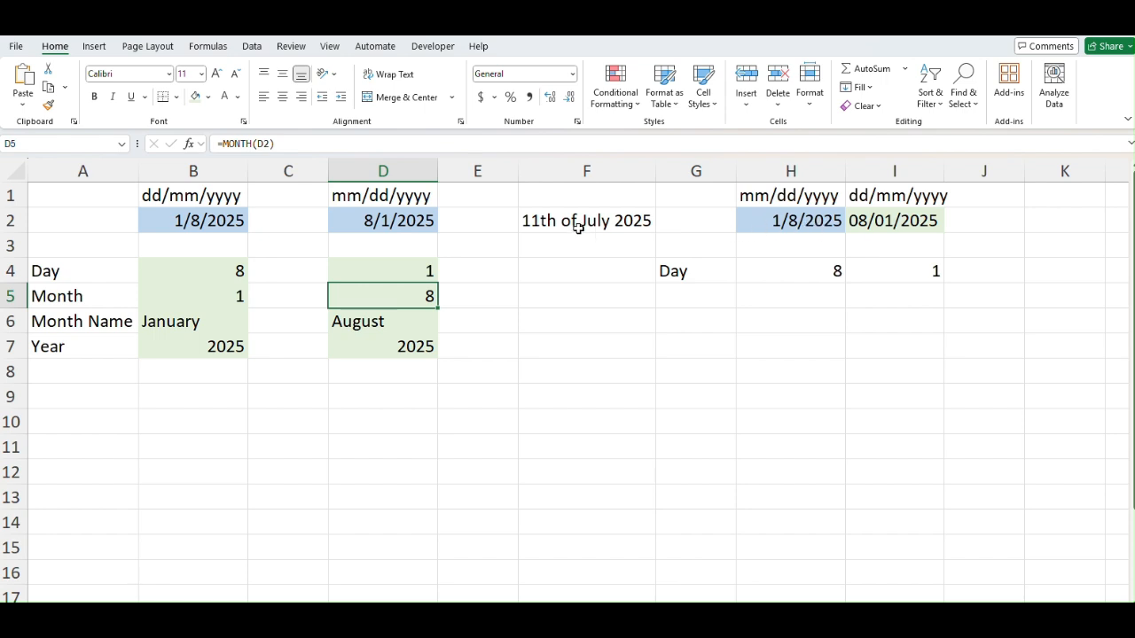
- Apply the same light green fill to the range H4:I7
{"action": "left_click_drag", "start_coordinate": [797, 261], "coordinate": [899, 345]}
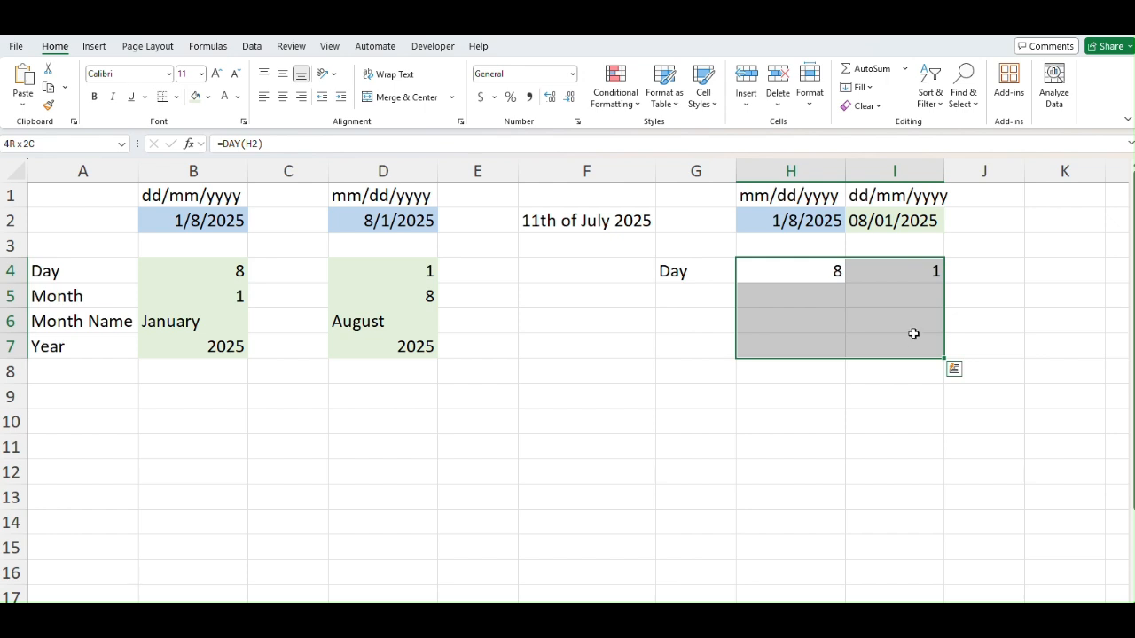
{"action": "left_click", "coordinate": [197, 98]}
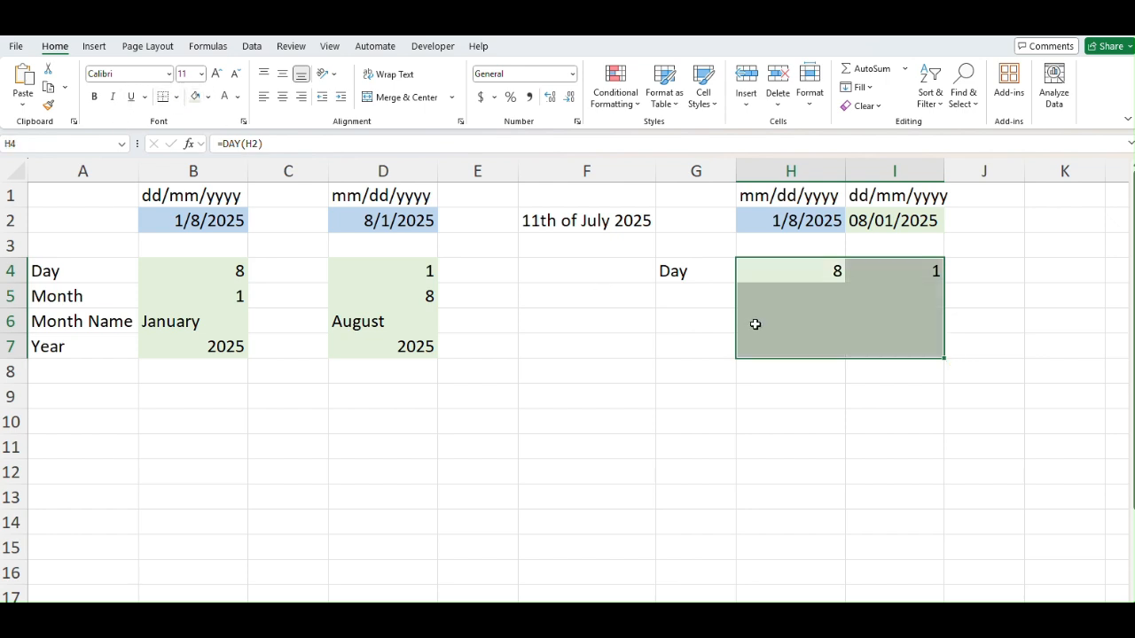
{"action": "left_click", "coordinate": [752, 322]}
- Add the row label Month in cell G5, below the Day label
{"action": "left_click", "coordinate": [691, 286]}
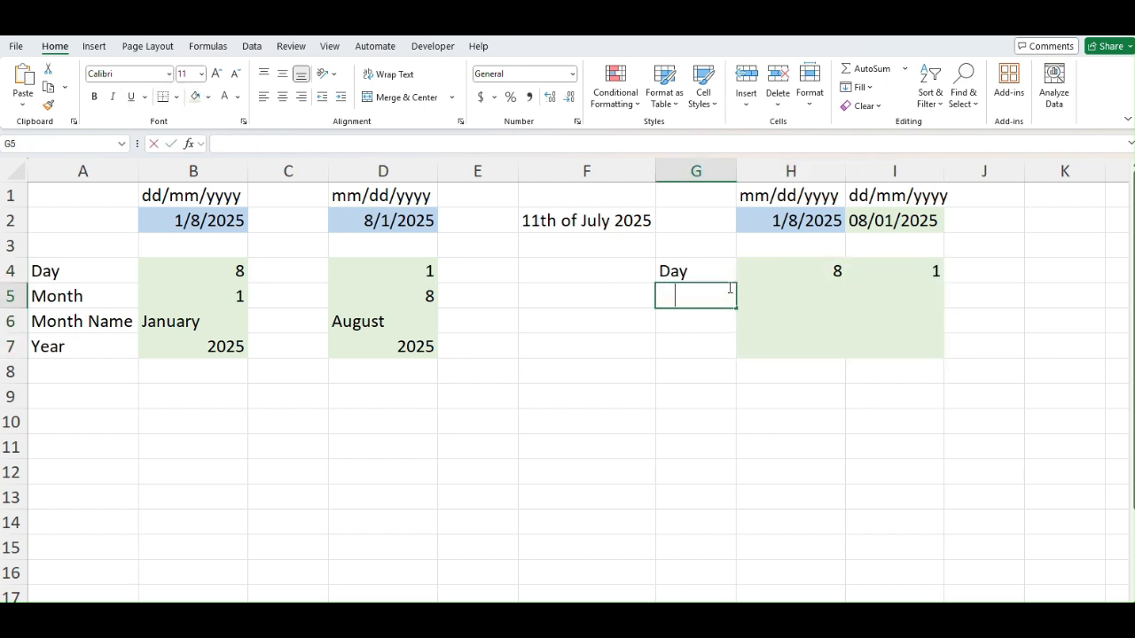
{"action": "type", "text": "MOnth"}
{"action": "key", "text": "Tab"}
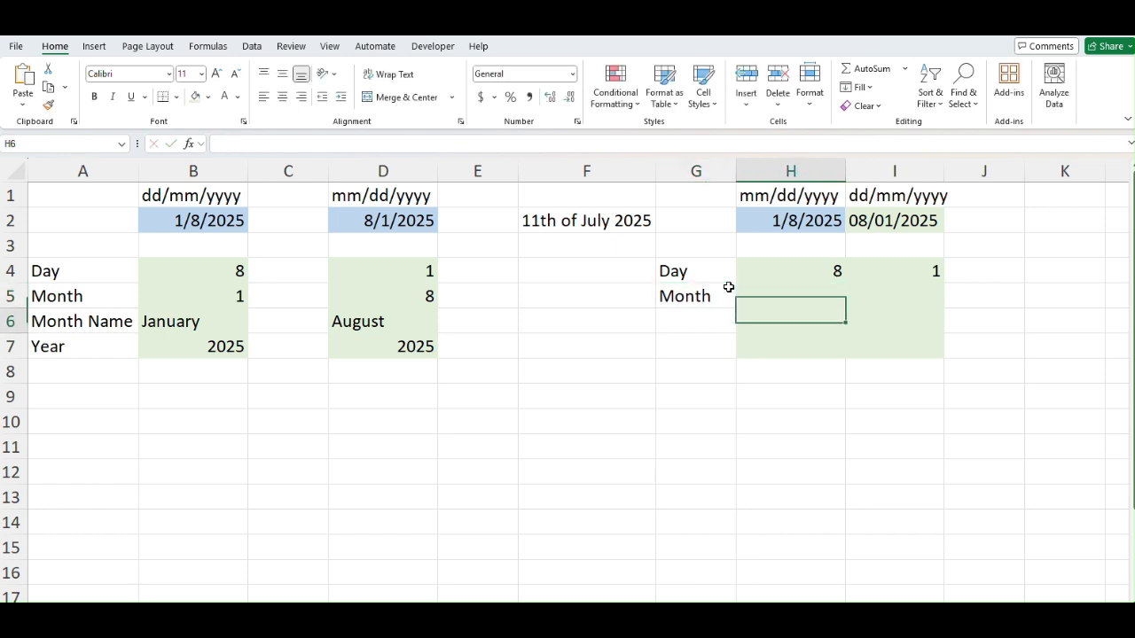
{"action": "type", "text": "=mont"}
{"action": "key", "text": "Tab"}
{"action": "key", "text": "Up"}
{"action": "key", "text": "Up"}
{"action": "key", "text": "Up"}
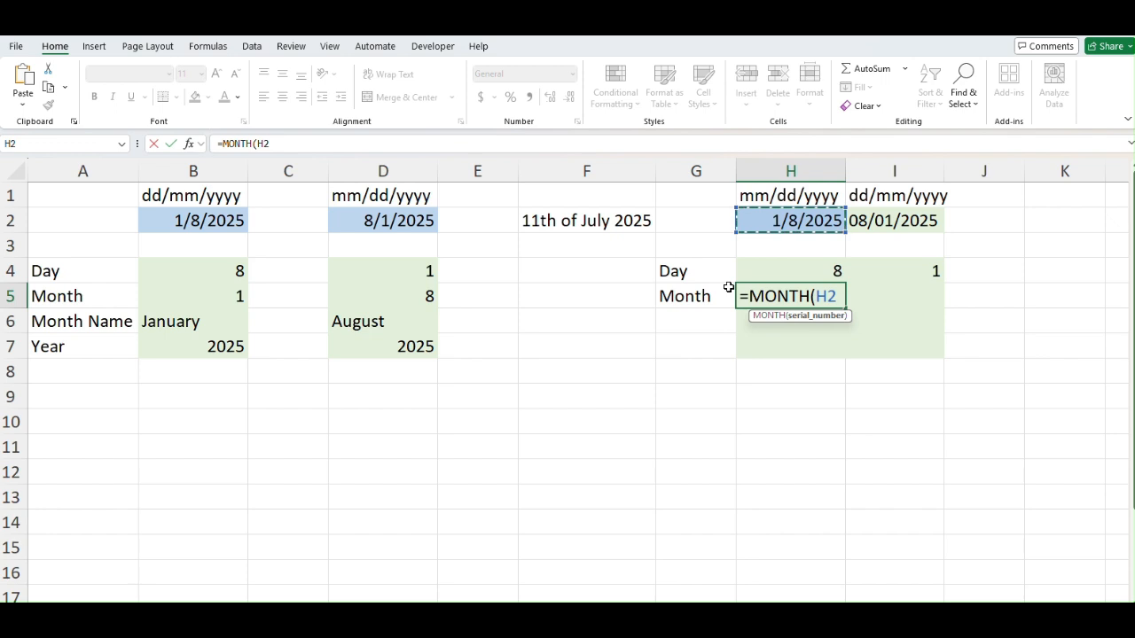
{"action": "key", "text": "Escape"}
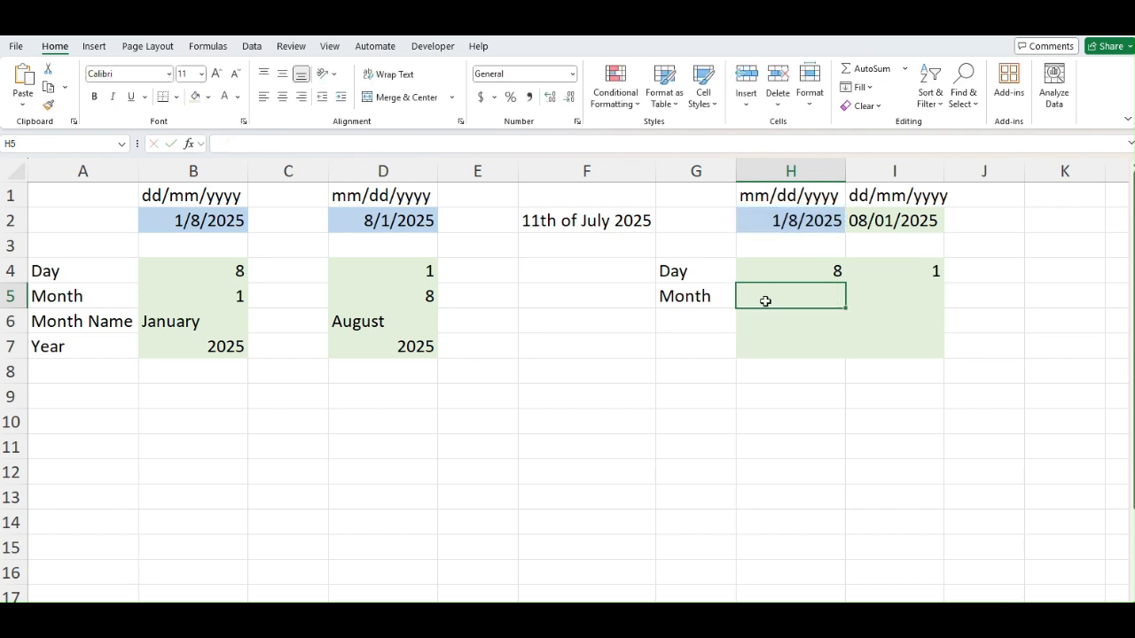
{"action": "key", "text": "Up"}
{"action": "key", "text": "Up"}
{"action": "key", "text": "Up"}
{"action": "key", "text": "Up"}
{"action": "double_click", "coordinate": [754, 195]}
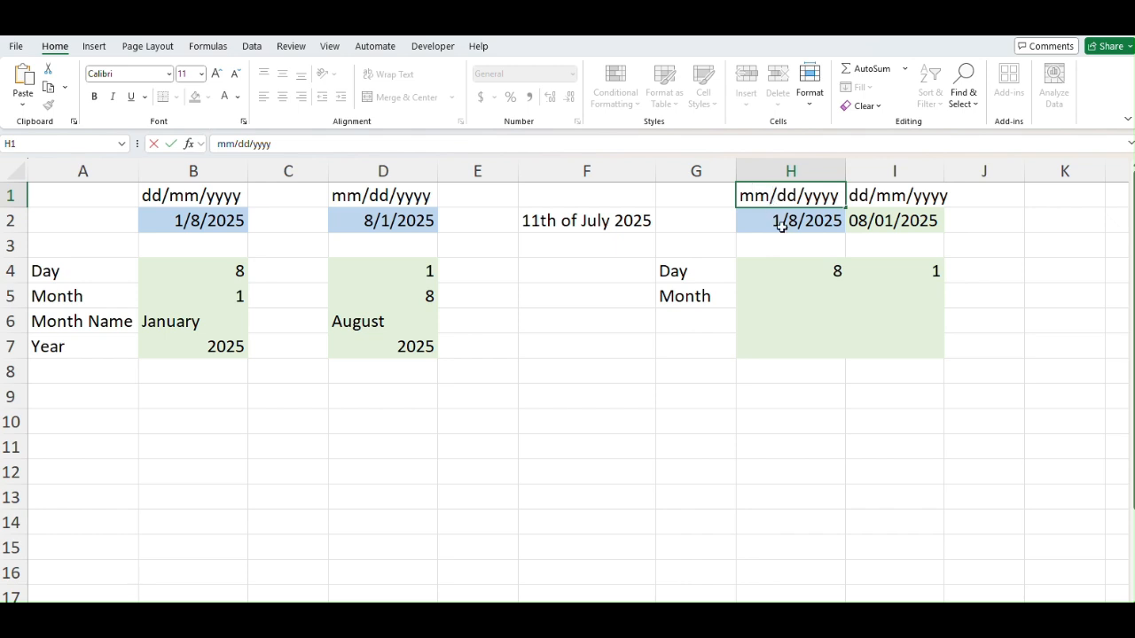
{"action": "left_click", "coordinate": [780, 224]}
- Enter the formula =MONTH(H2) in cell H5 beside the Month label
{"action": "left_click", "coordinate": [793, 288]}
{"action": "type", "text": "=mon"}
{"action": "key", "text": "Tab"}
{"action": "key", "text": "Up"}
{"action": "key", "text": "Up"}
{"action": "key", "text": "Up"}
{"action": "key", "text": "Return"}
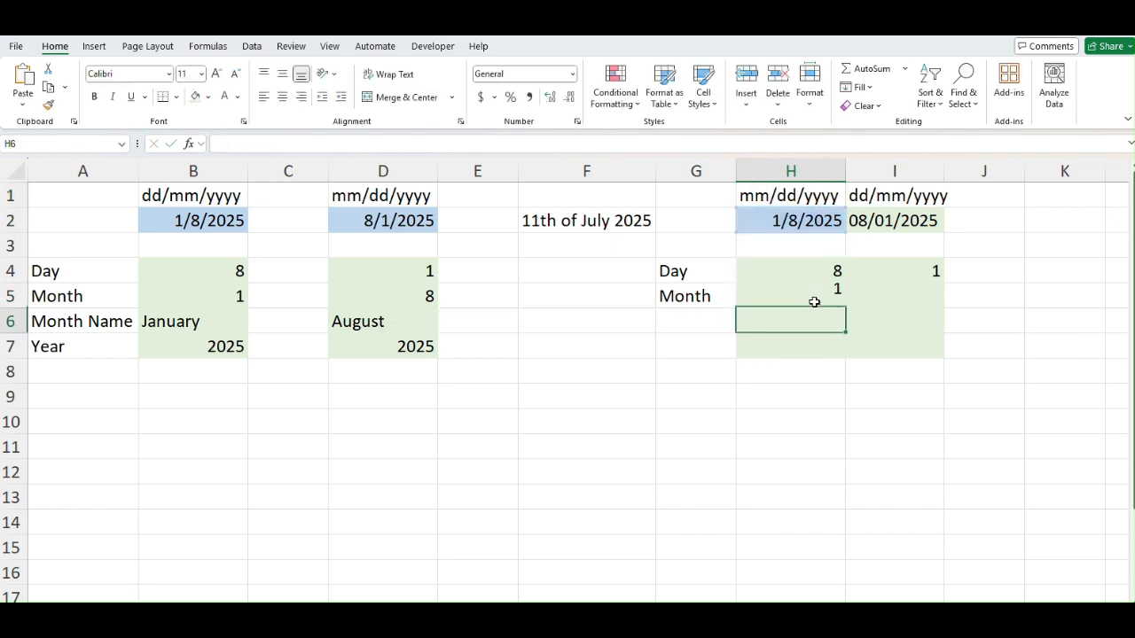
- Add the row label Month Name in cell G6, below the Month label
{"action": "key", "text": "Left"}
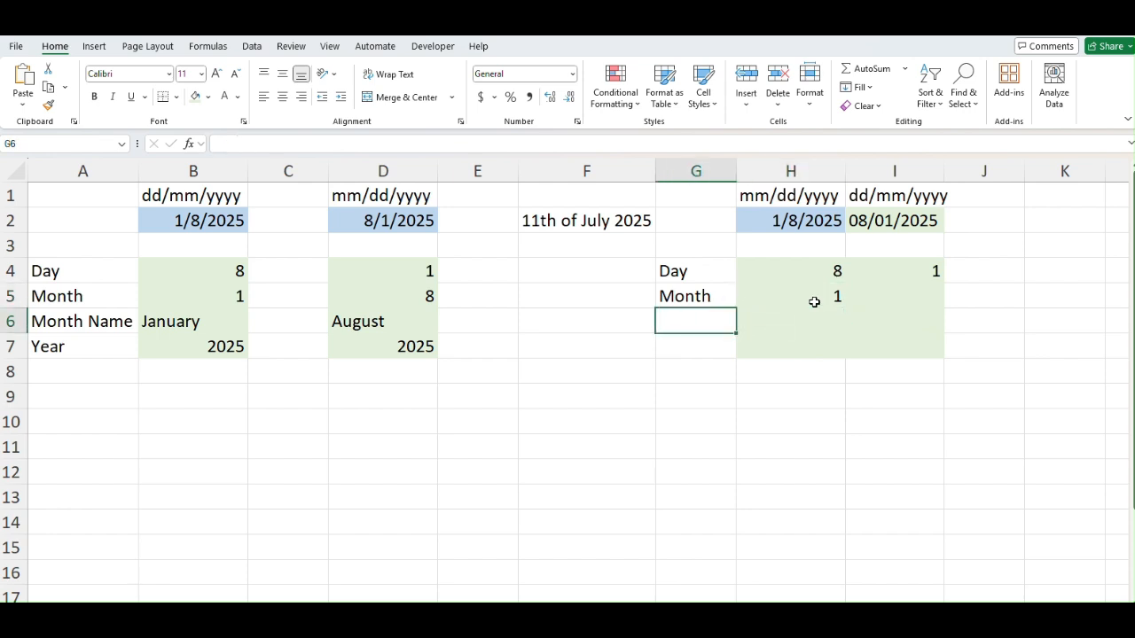
{"action": "type", "text": "MOnth Name"}
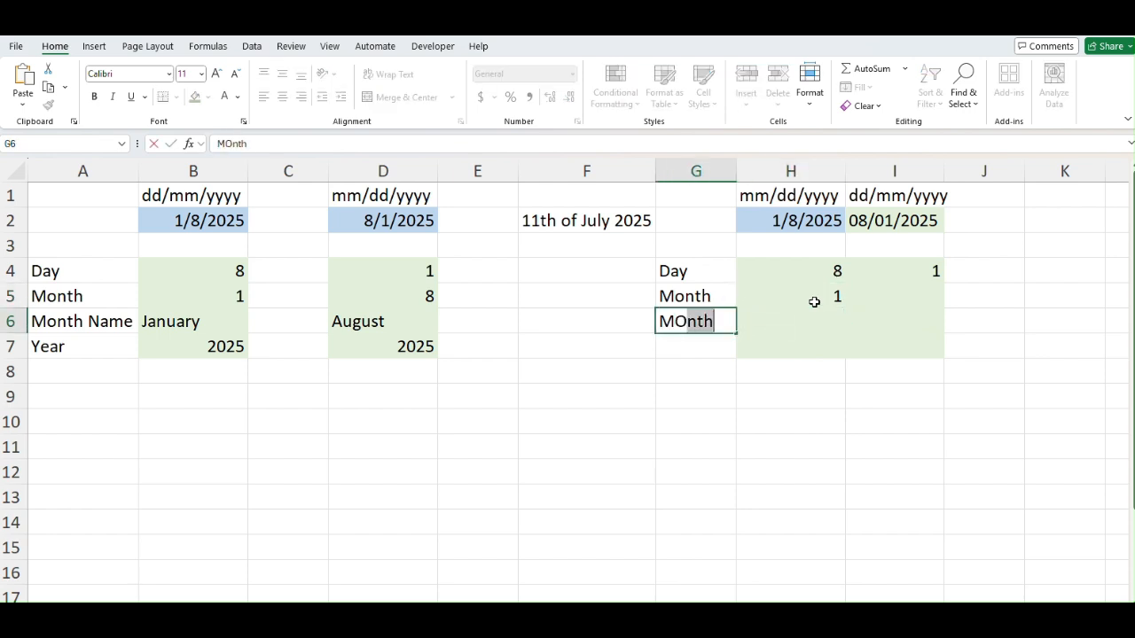
{"action": "key", "text": "Tab"}
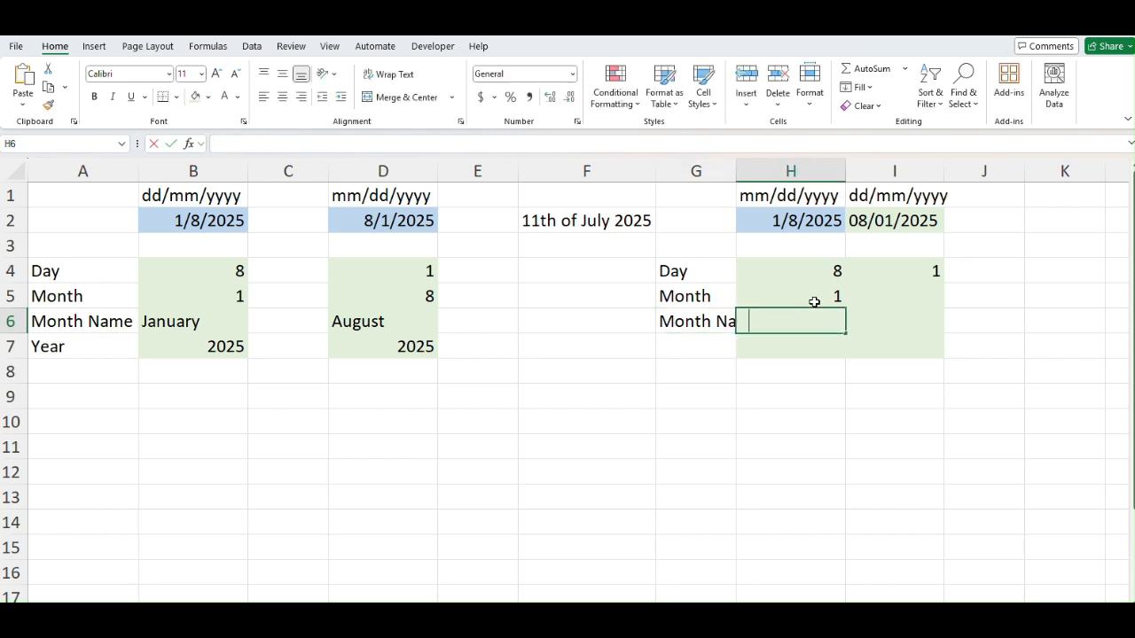
- Enter the formula =TEXT(H2,"mmmm") in cell H6 beside the Month Name label
{"action": "type", "text": "="}
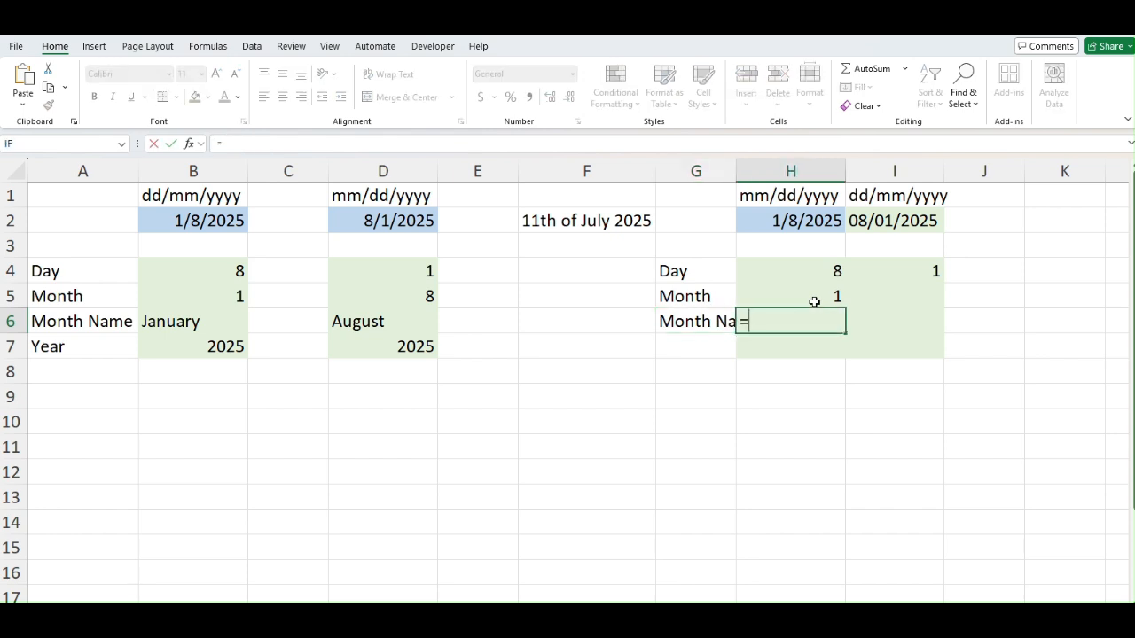
{"action": "type", "text": "text"}
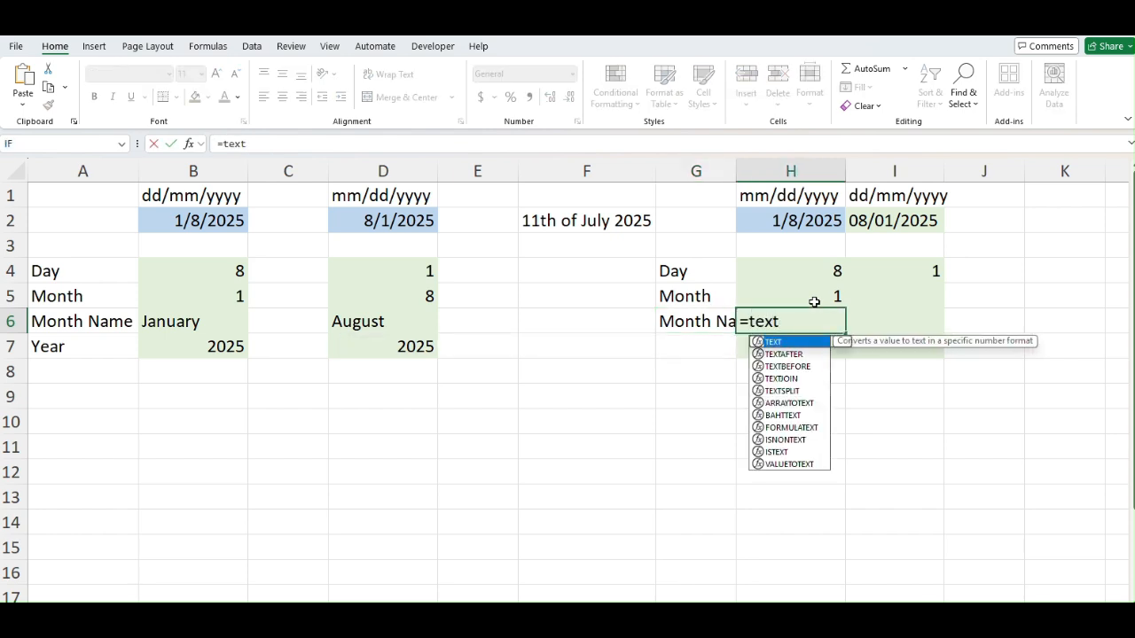
{"action": "key", "text": "Tab"}
{"action": "key", "text": "Up"}
{"action": "key", "text": "Up"}
{"action": "key", "text": "Up"}
{"action": "key", "text": "Up"}
{"action": "type", "text": ",\"mmmm\""}
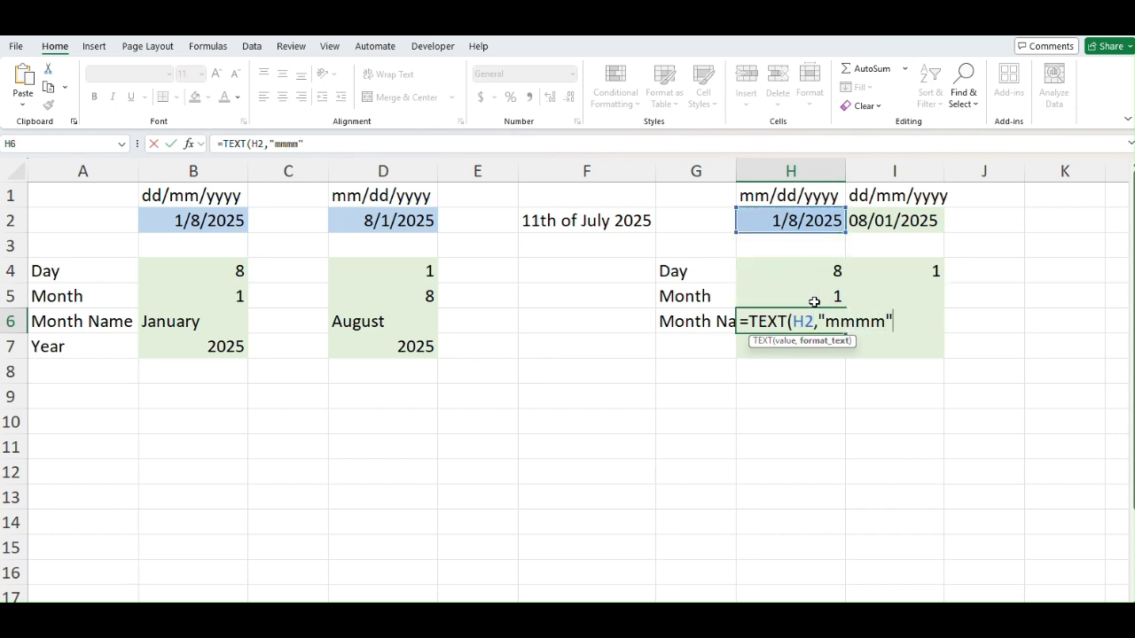
{"action": "type", "text": ")"}
{"action": "key", "text": "Left"}
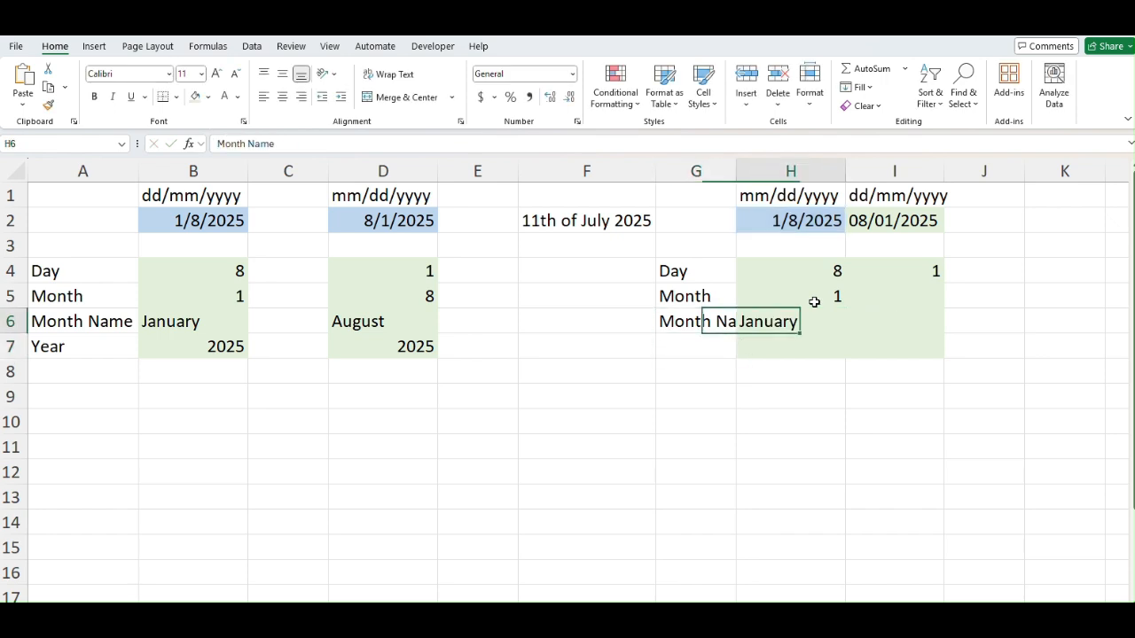
- Add the row label Year in cell G7, below the Month Name label
{"action": "key", "text": "Down"}
{"action": "type", "text": "=y"}
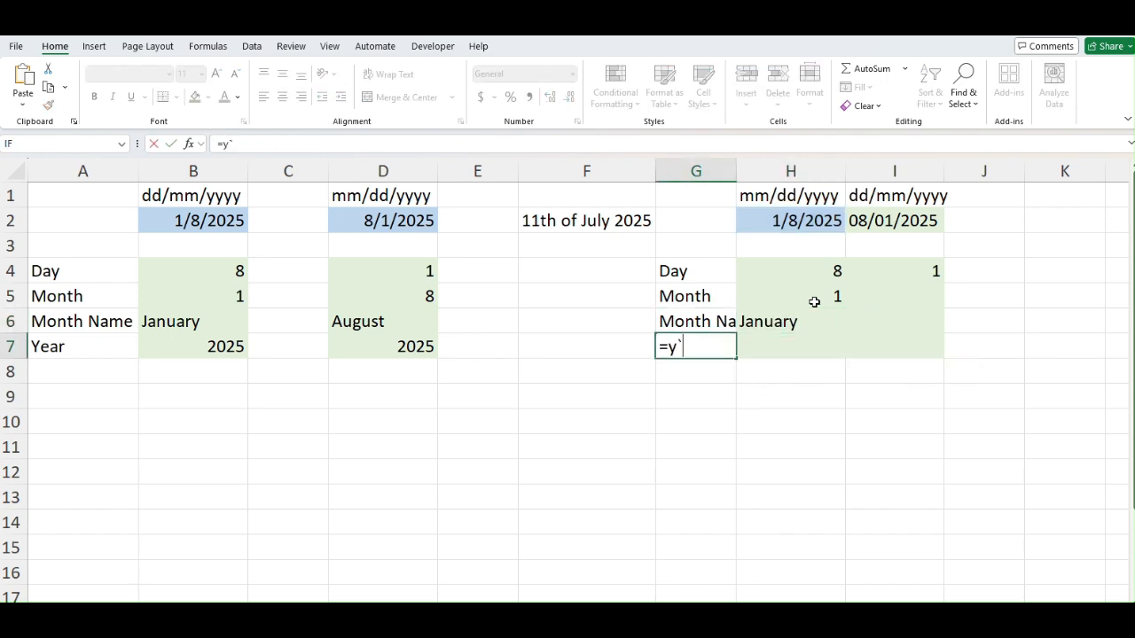
{"action": "key", "text": "Escape"}
{"action": "key", "text": "Up"}
{"action": "key", "text": "Down"}
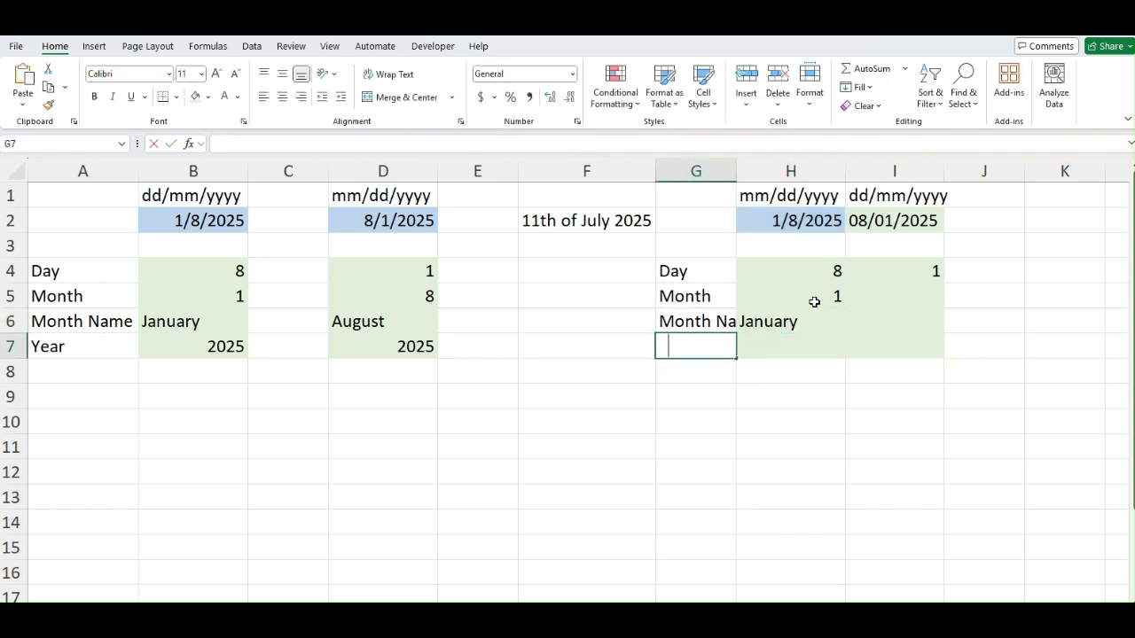
{"action": "type", "text": "Year"}
- Enter the formula =YEAR(H2) in cell H7 beside the Year label
{"action": "key", "text": "Right"}
{"action": "key", "text": "Up"}
{"action": "key", "text": "Down"}
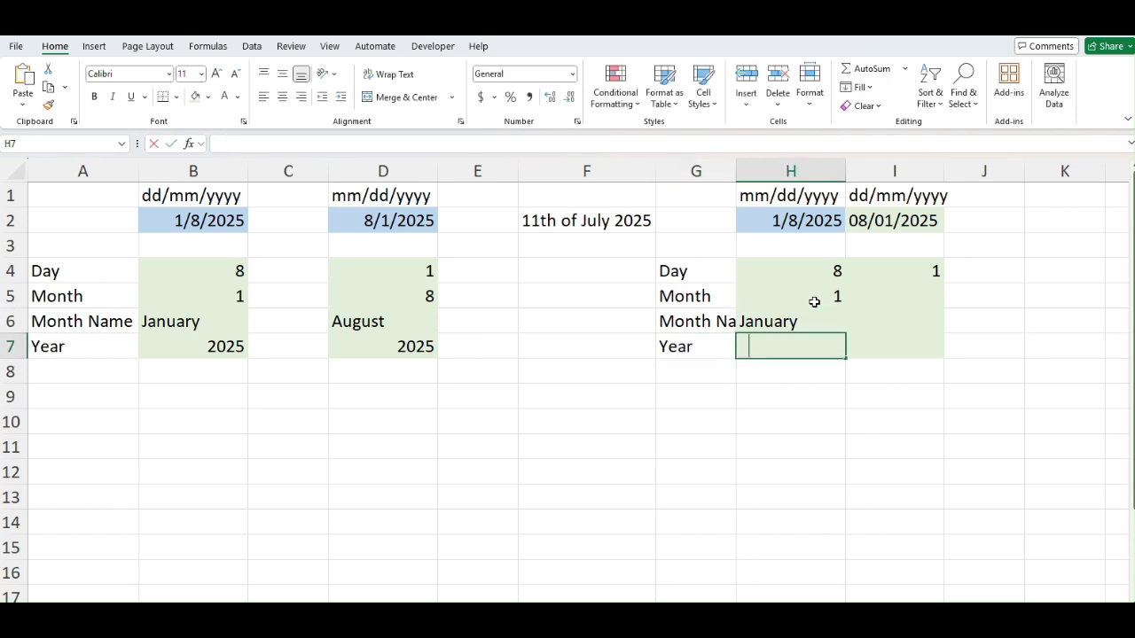
{"action": "type", "text": "=yea"}
{"action": "key", "text": "Tab"}
{"action": "key", "text": "Up"}
{"action": "key", "text": "Up"}
{"action": "key", "text": "Up"}
{"action": "key", "text": "Up"}
{"action": "key", "text": "Up"}
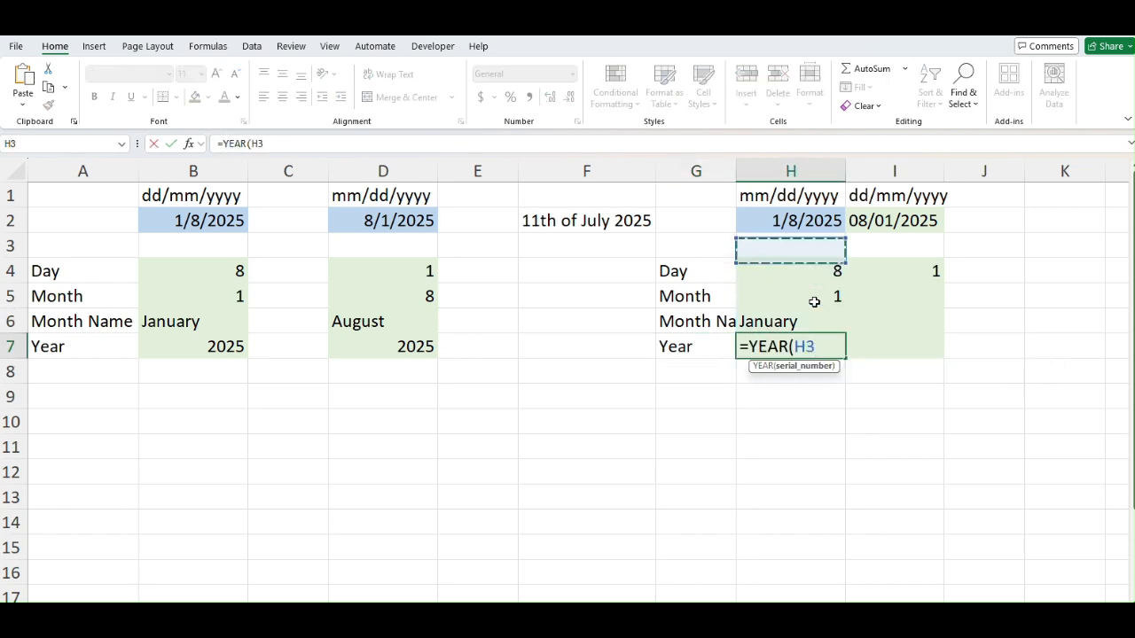
{"action": "key", "text": "Return"}
- Examine the TEXT formula in I2 and its dd/mm/yyyy format argument against the original date in H2 and the day result in I4
{"action": "key", "text": "Right"}
{"action": "key", "text": "Up"}
{"action": "key", "text": "Up"}
{"action": "key", "text": "Up"}
{"action": "key", "text": "Down"}
{"action": "key", "text": "Up"}
{"action": "key", "text": "Up"}
{"action": "key", "text": "Up"}
{"action": "key", "text": "Up"}
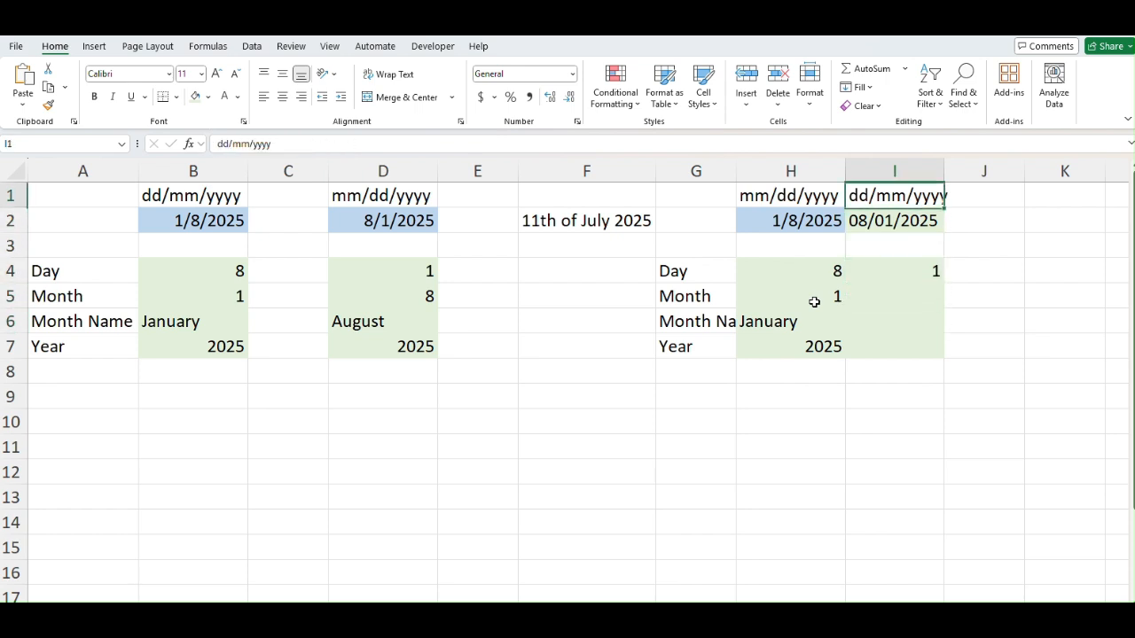
{"action": "key", "text": "Down"}
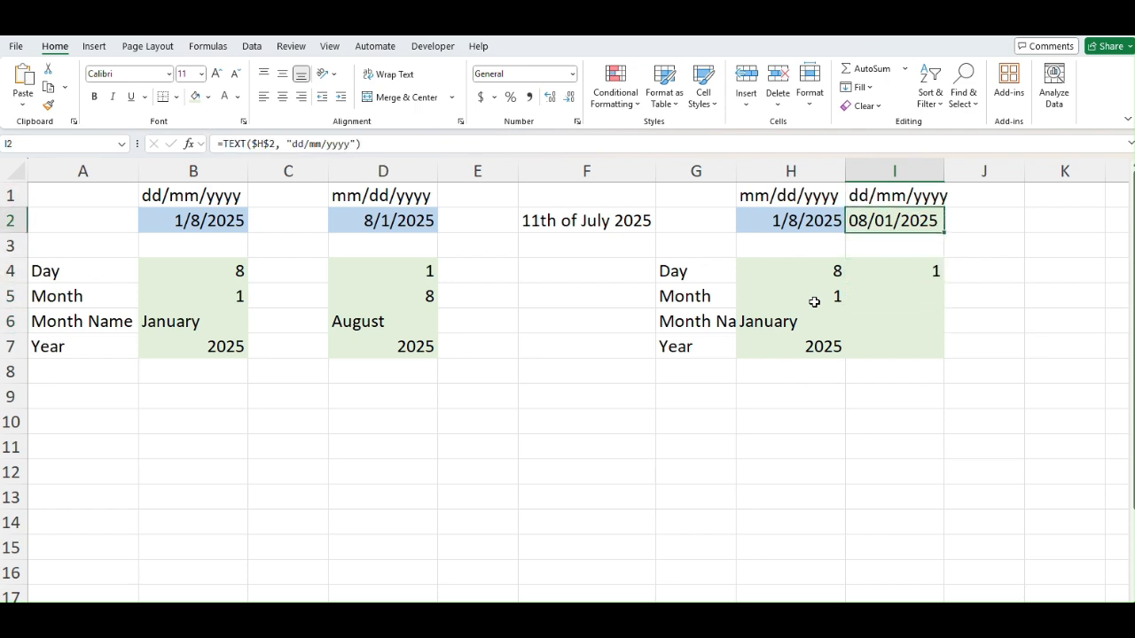
{"action": "left_click", "coordinate": [809, 221]}
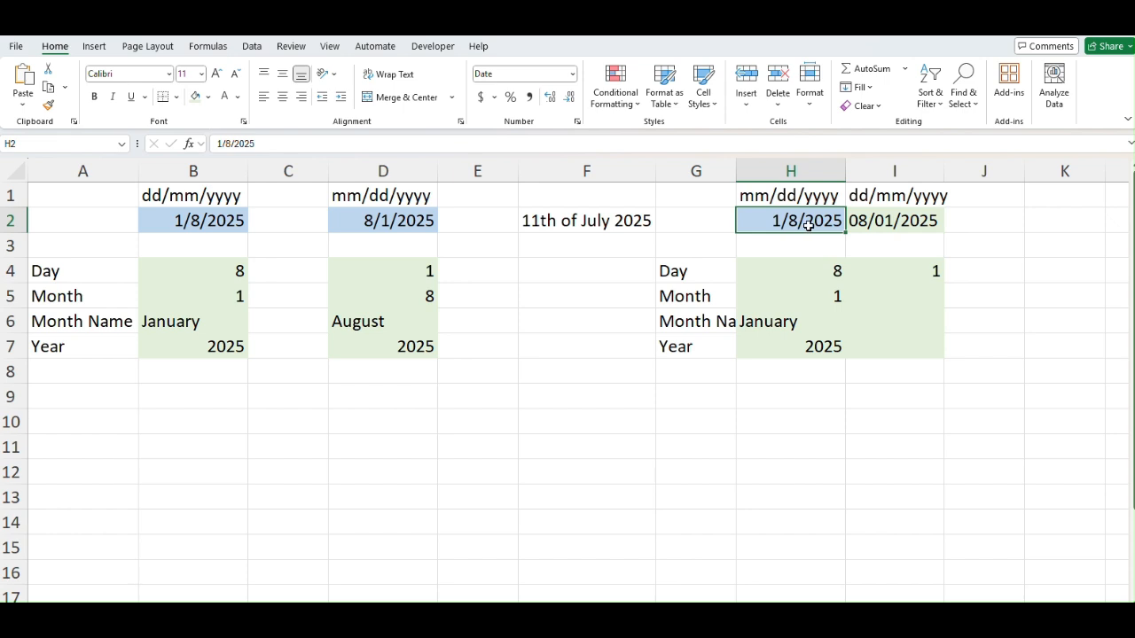
{"action": "left_click", "coordinate": [887, 220]}
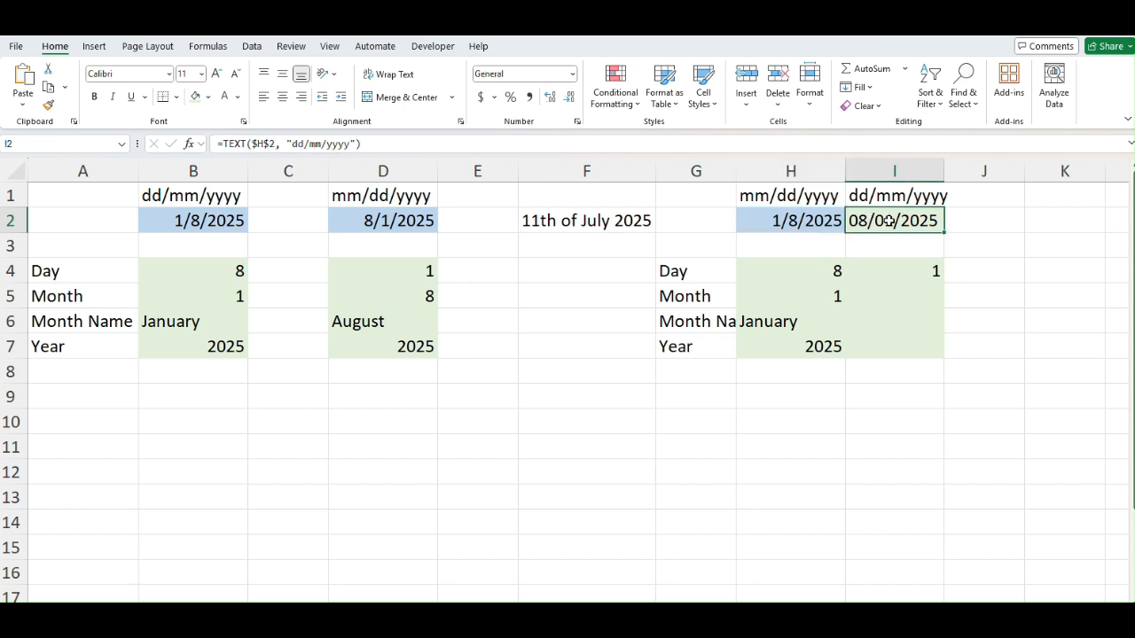
{"action": "left_click", "coordinate": [309, 147]}
{"action": "left_click_drag", "start_coordinate": [291, 146], "coordinate": [362, 140]}
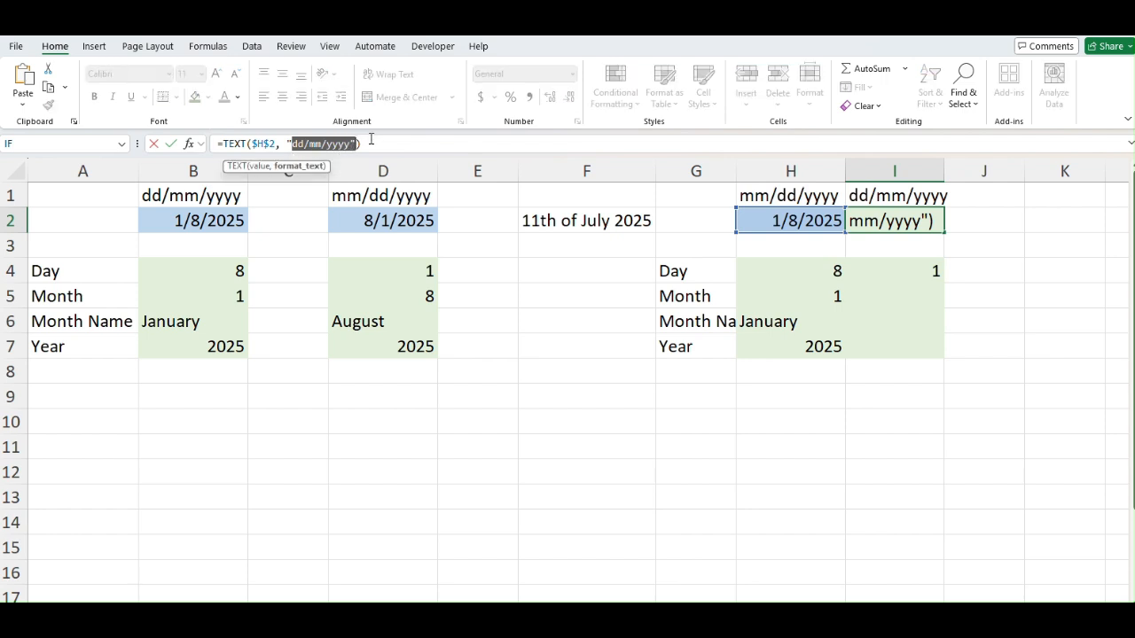
{"action": "left_click", "coordinate": [384, 139]}
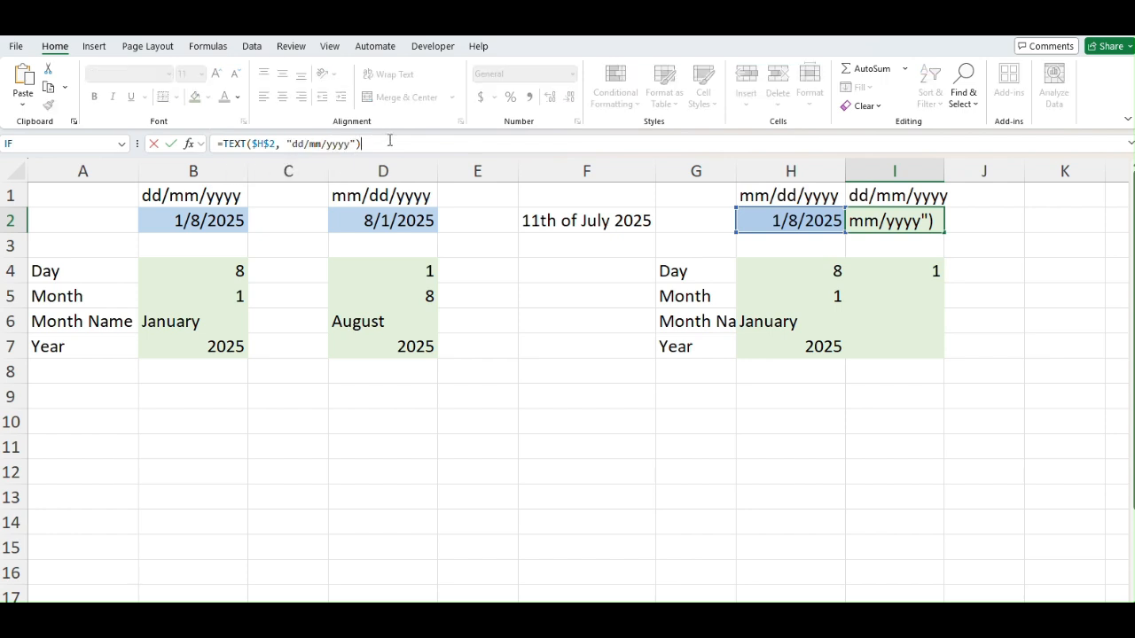
{"action": "left_click", "coordinate": [874, 271]}
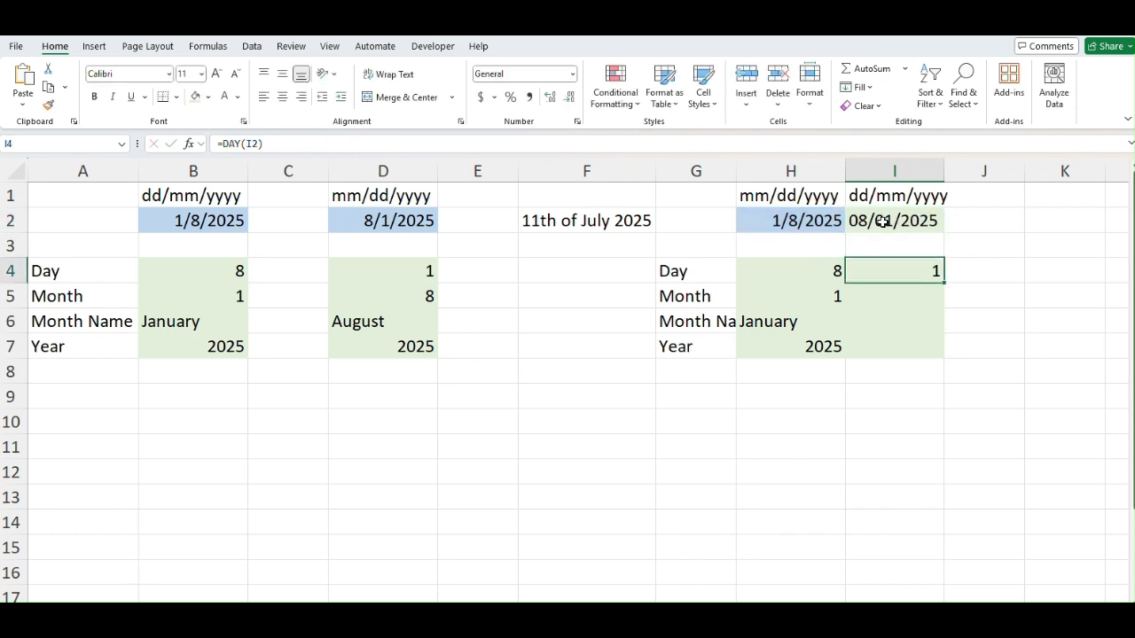
{"action": "left_click", "coordinate": [883, 222]}
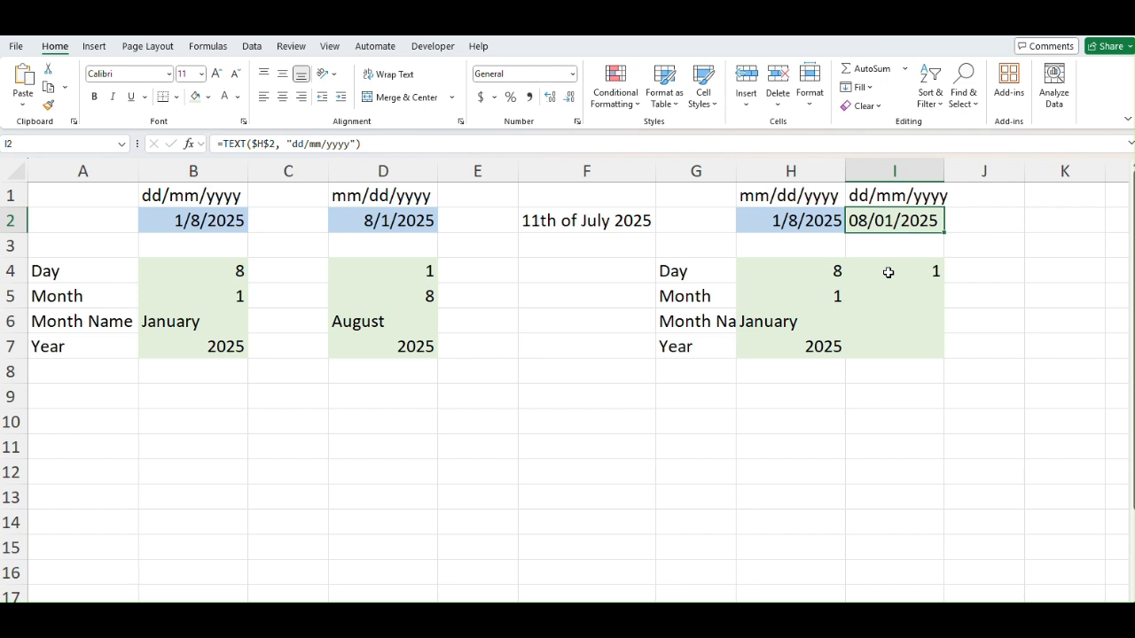
- Re-enter the formula =DAY(I2) in cell I4 and check it against its source cell I2
{"action": "left_click", "coordinate": [888, 273]}
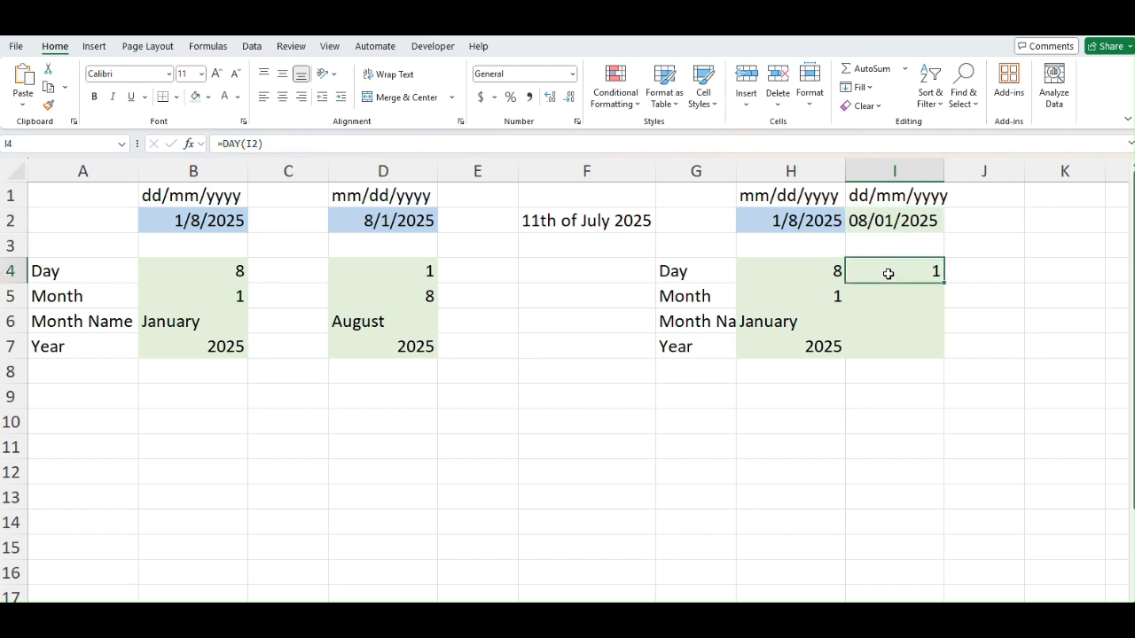
{"action": "double_click", "coordinate": [888, 273]}
{"action": "key", "text": "BackSpace"}
{"action": "key", "text": "BackSpace"}
{"action": "key", "text": "BackSpace"}
{"action": "key", "text": "BackSpace"}
{"action": "key", "text": "BackSpace"}
{"action": "key", "text": "BackSpace"}
{"action": "key", "text": "BackSpace"}
{"action": "type", "text": "da"}
{"action": "key", "text": "Tab"}
{"action": "key", "text": "Up"}
{"action": "key", "text": "Up"}
{"action": "key", "text": "Return"}
{"action": "left_click", "coordinate": [888, 273]}
{"action": "left_click", "coordinate": [866, 222]}
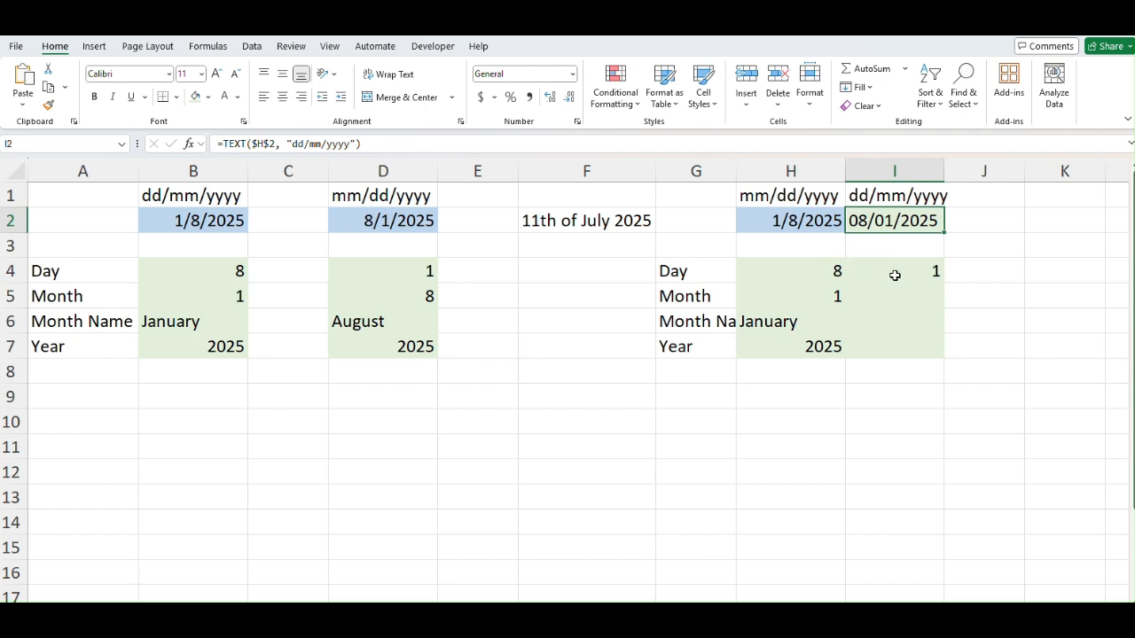
{"action": "left_click", "coordinate": [901, 274]}
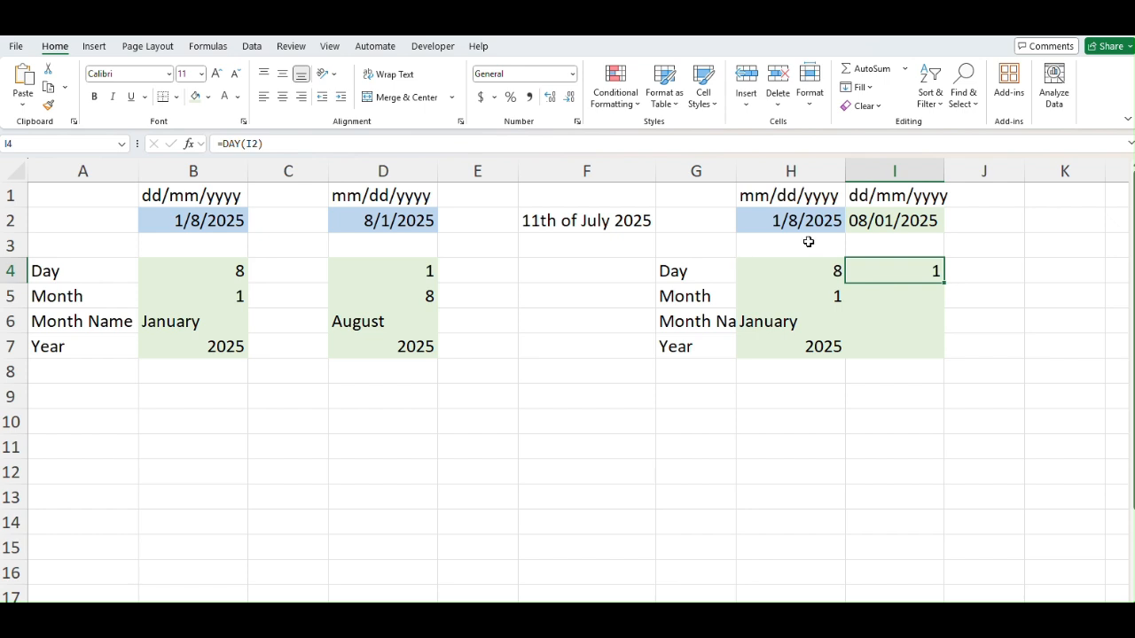
- Enter the note 01st August 2025 in cell J1, beside the dd/mm/yyyy header
{"action": "left_click", "coordinate": [1001, 197]}
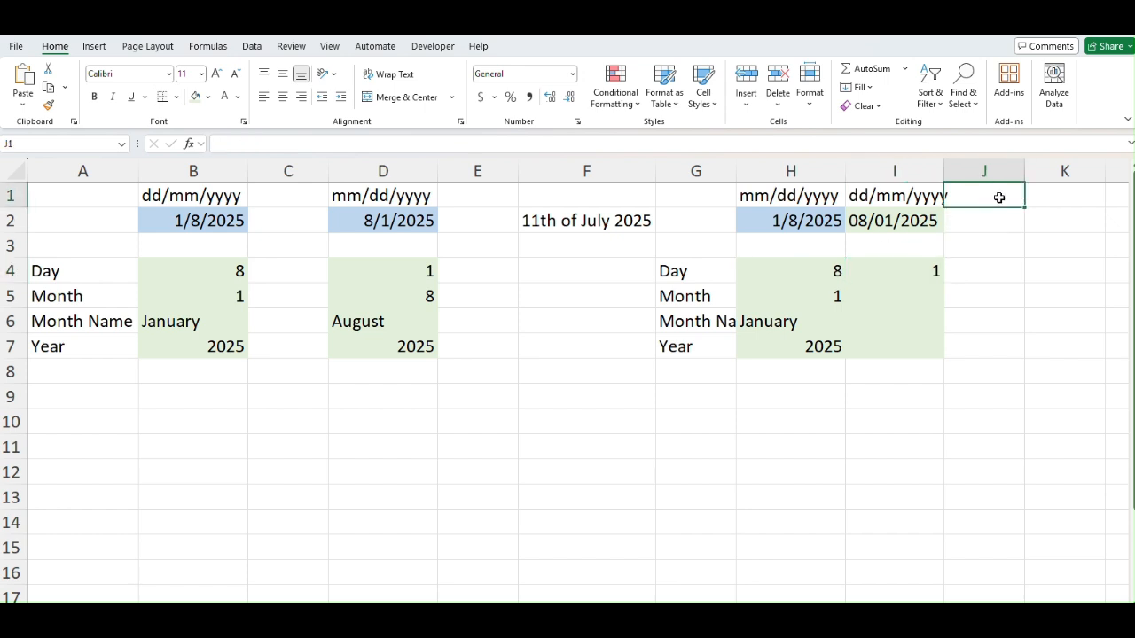
{"action": "type", "text": "01s"}
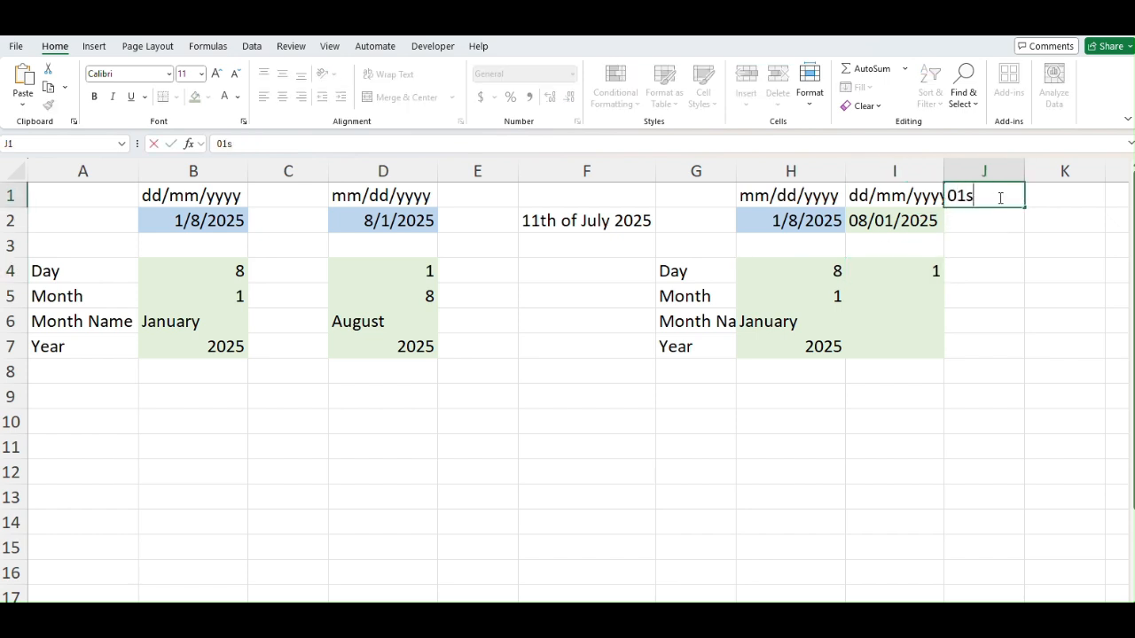
{"action": "type", "text": "t August"}
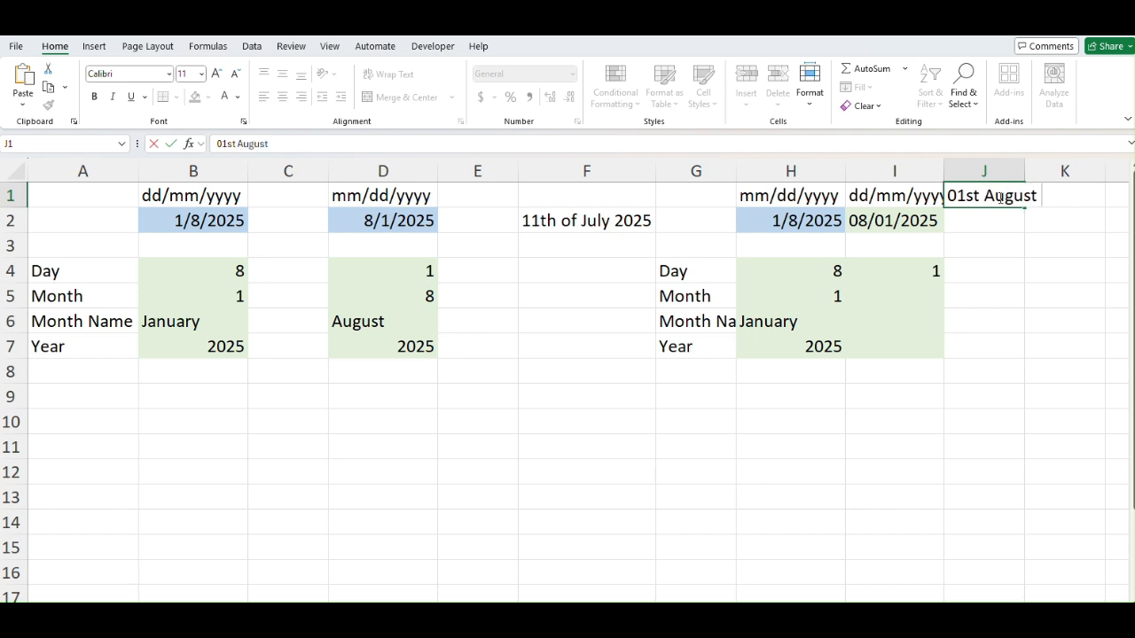
{"action": "type", "text": " 2025"}
{"action": "key", "text": "Return"}
- AutoFit the widths of columns J and I to the contents of J1 and I1
{"action": "left_click", "coordinate": [1001, 202]}
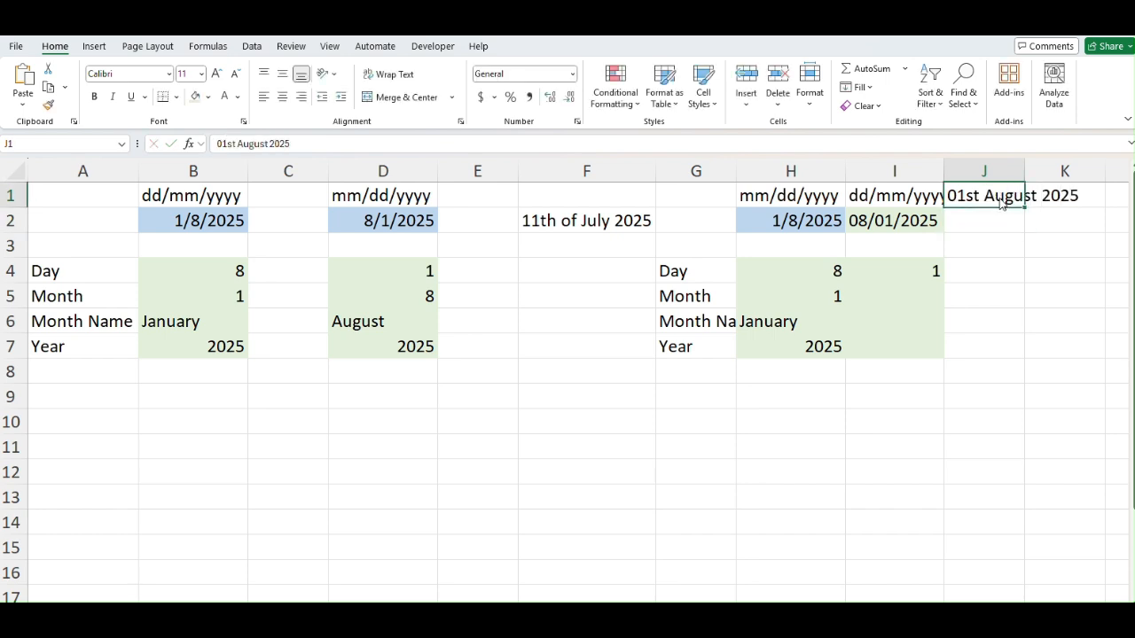
{"action": "key", "text": "alt+h"}
{"action": "key", "text": "o"}
{"action": "key", "text": "i"}
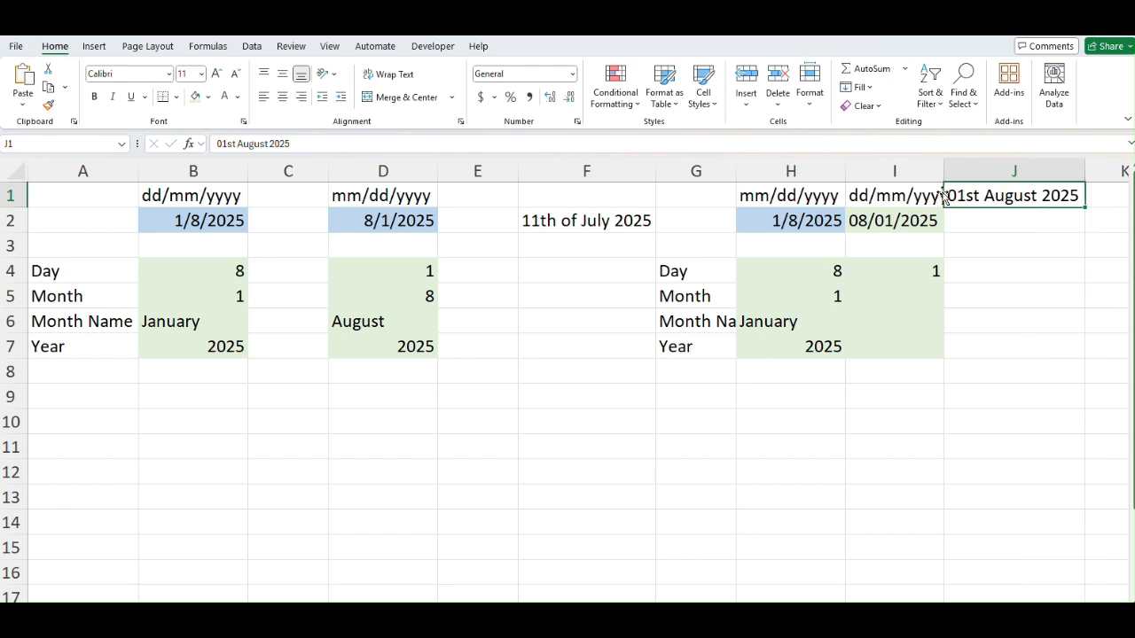
{"action": "left_click", "coordinate": [911, 204]}
{"action": "key", "text": "alt+h"}
{"action": "key", "text": "o"}
{"action": "key", "text": "i"}
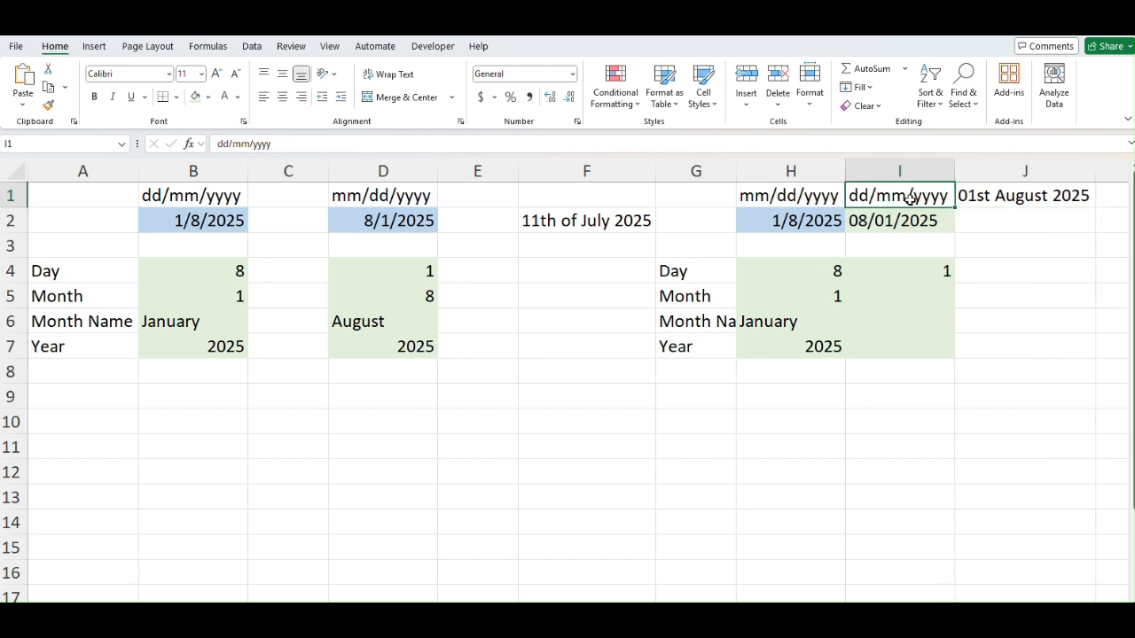
- Compare the DAY formula in I4 and the TEXT-converted date in I2 with the original date in H2 and the format headers in H1:I1
{"action": "key", "text": "Right"}
{"action": "key", "text": "Down"}
{"action": "key", "text": "Up"}
{"action": "key", "text": "Down"}
{"action": "key", "text": "Down"}
{"action": "key", "text": "Down"}
{"action": "key", "text": "Left"}
{"action": "key", "text": "Up"}
{"action": "key", "text": "Up"}
{"action": "key", "text": "Down"}
{"action": "key", "text": "Down"}
{"action": "key", "text": "Down"}
{"action": "key", "text": "Up"}
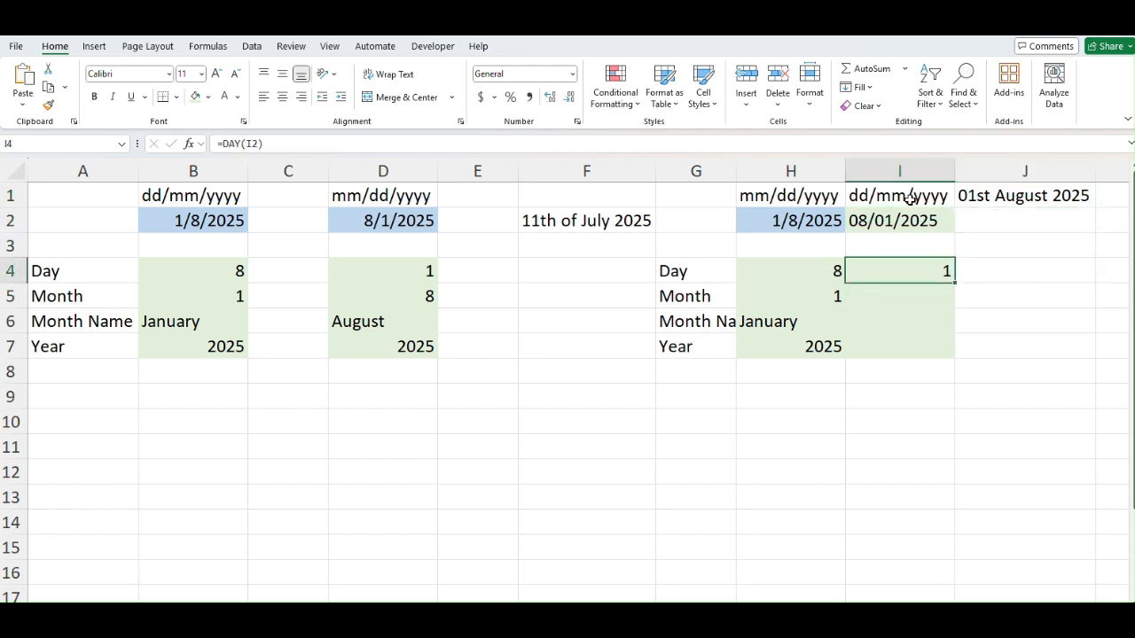
{"action": "key", "text": "Down"}
{"action": "key", "text": "Up"}
{"action": "key", "text": "Right"}
{"action": "key", "text": "Left"}
{"action": "key", "text": "Up"}
{"action": "key", "text": "Up"}
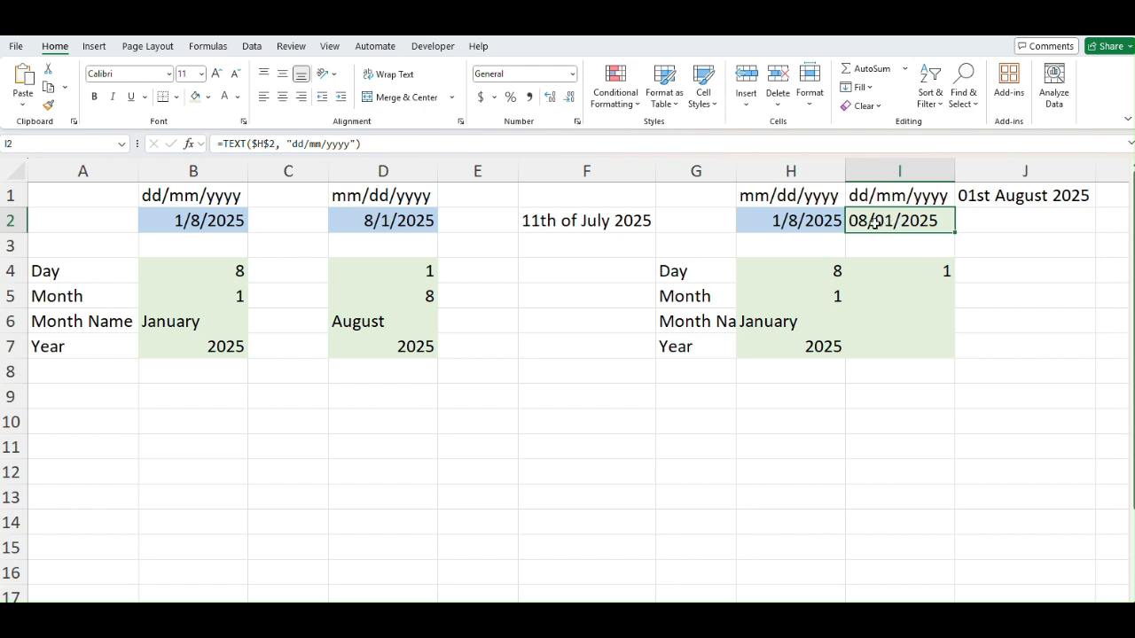
{"action": "left_click", "coordinate": [766, 200]}
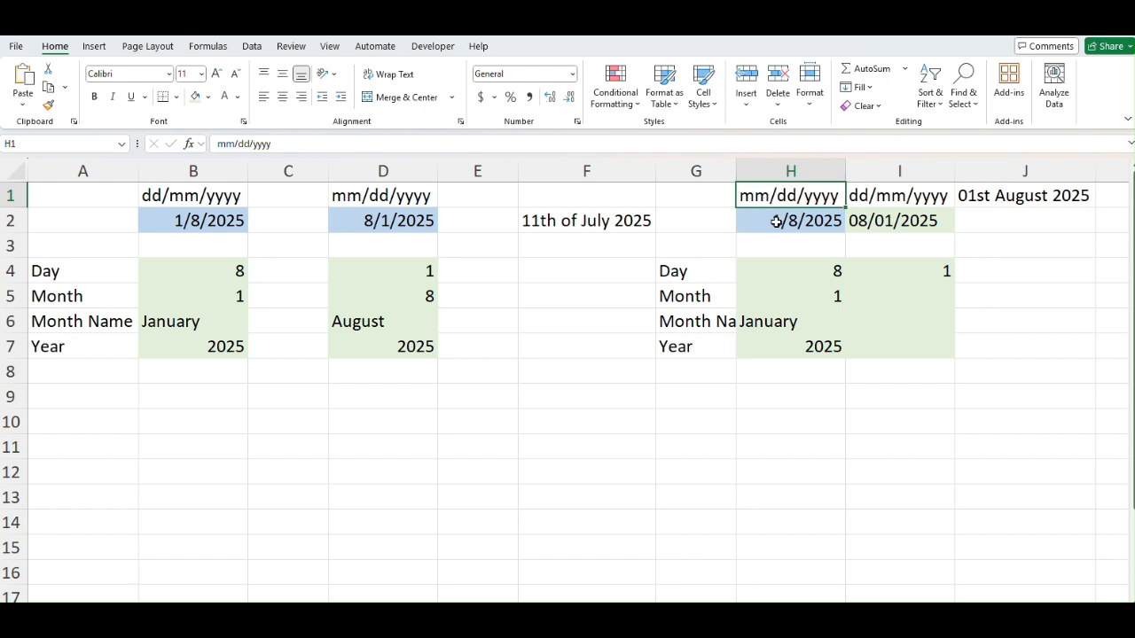
{"action": "left_click", "coordinate": [777, 223]}
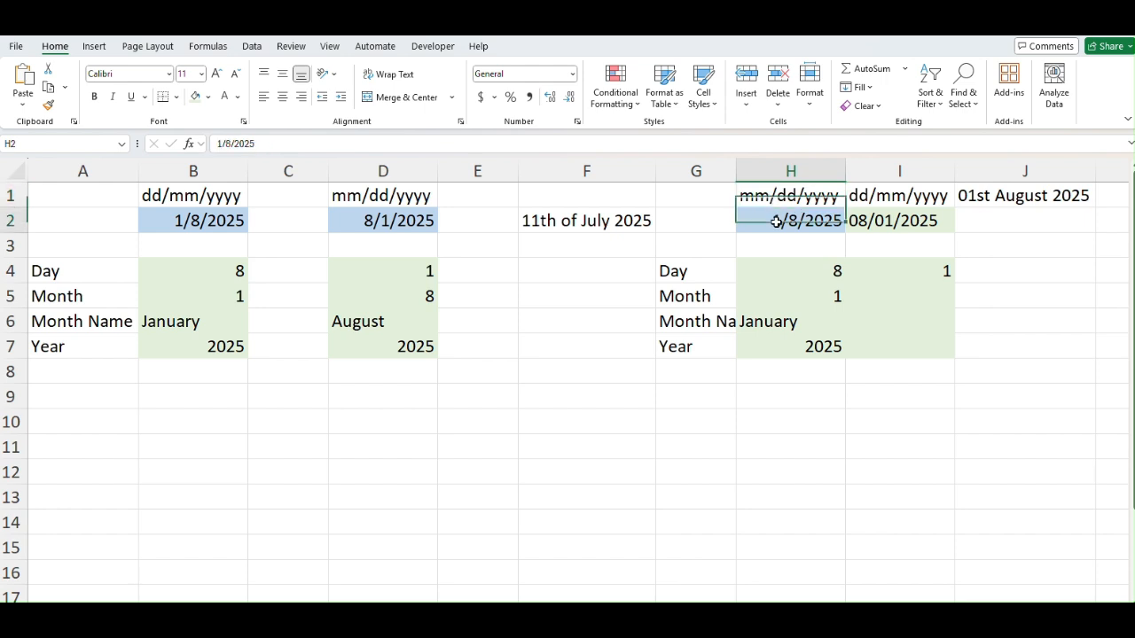
{"action": "left_click_drag", "start_coordinate": [777, 222], "coordinate": [778, 212]}
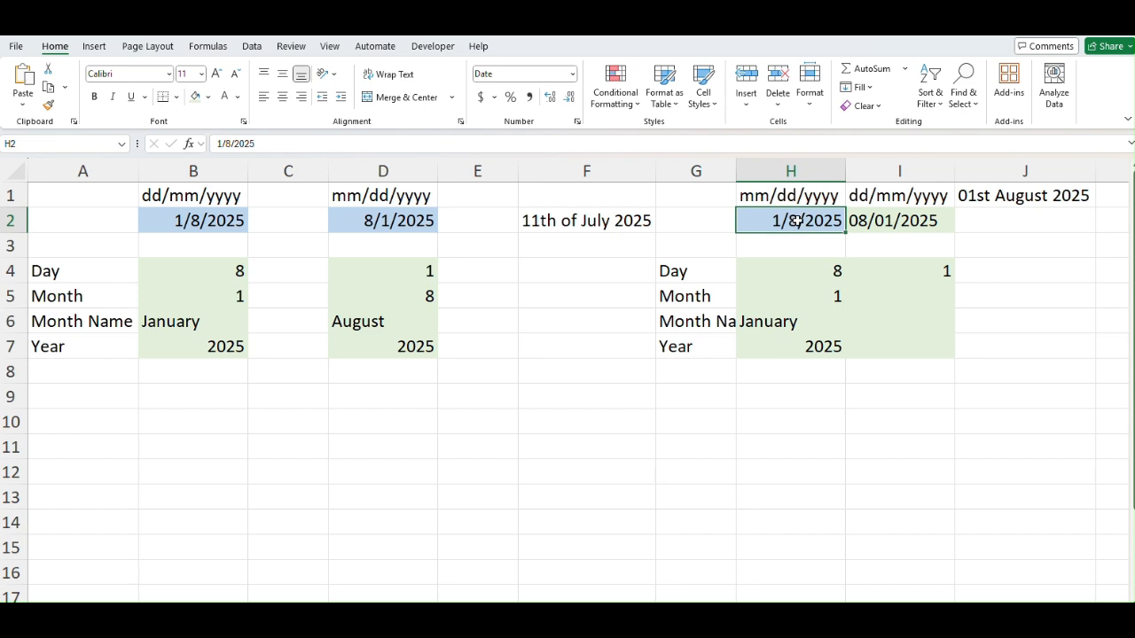
{"action": "left_click", "coordinate": [895, 221]}
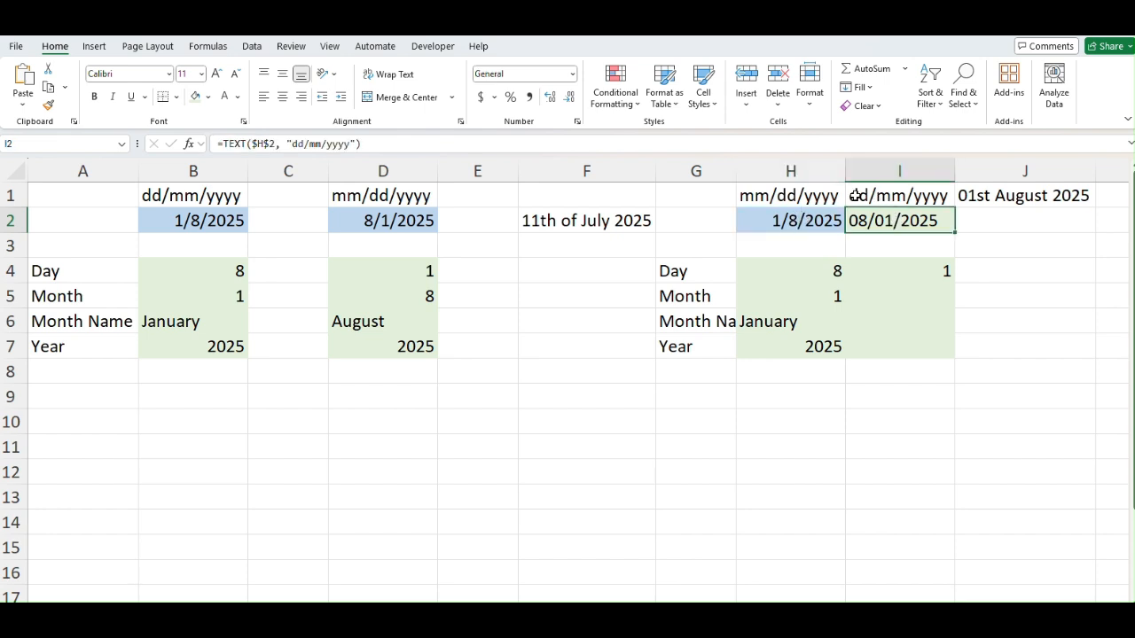
{"action": "left_click", "coordinate": [857, 196]}
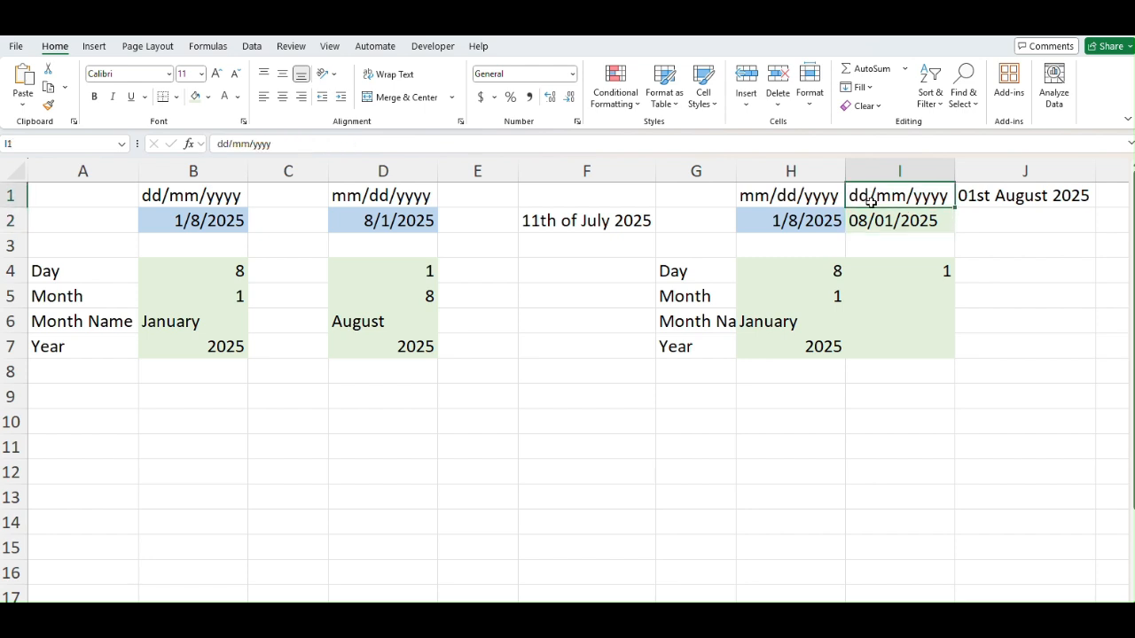
- Change the format header in cell I1 to mm/dd/yyyy
{"action": "double_click", "coordinate": [871, 202]}
{"action": "type", "text": "mm/"}
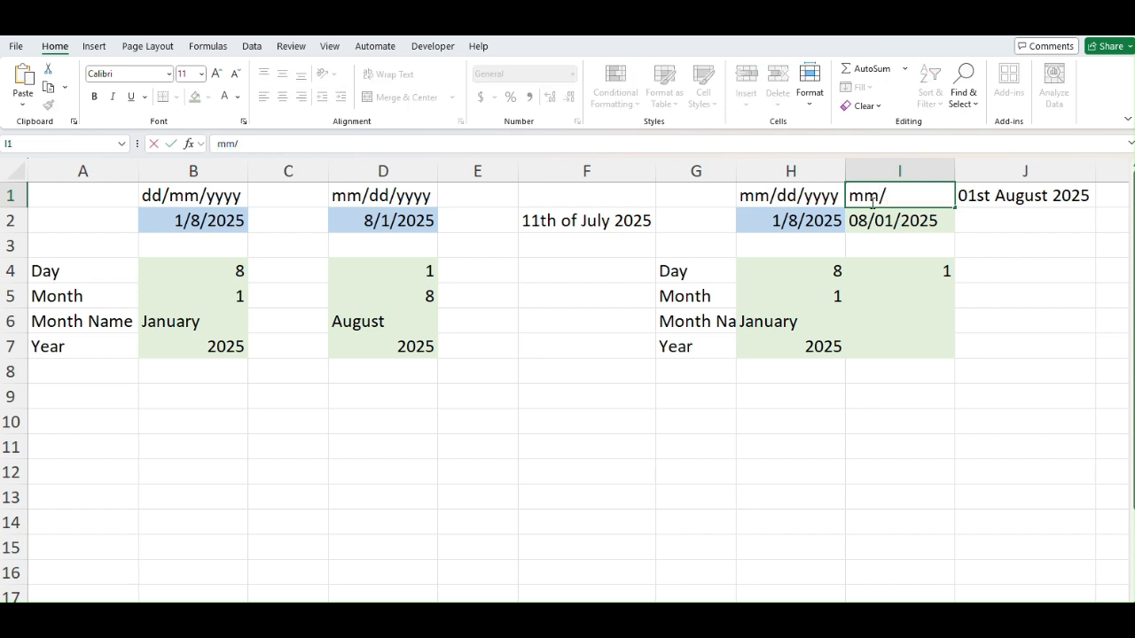
{"action": "type", "text": "dd/yyyy"}
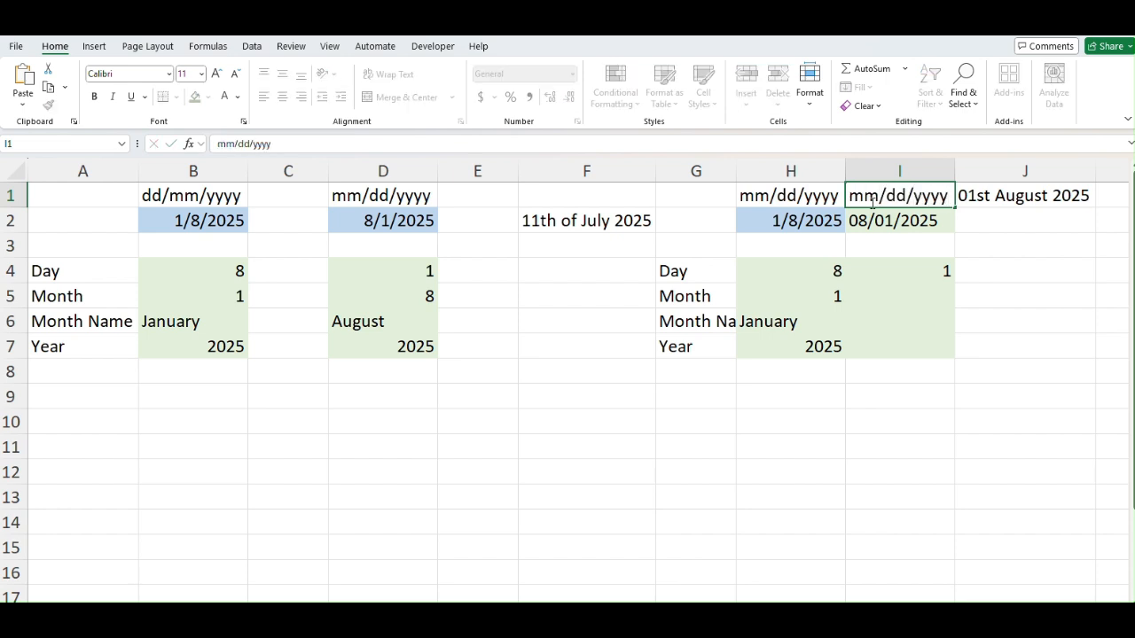
{"action": "key", "text": "Return"}
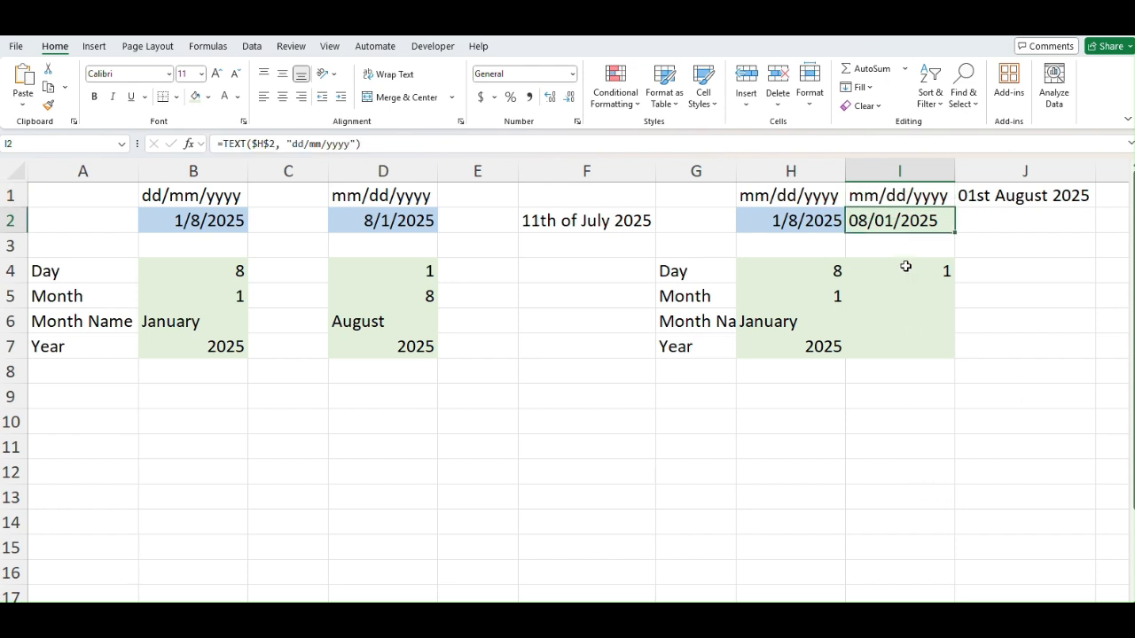
- Compare the original date in H2 with the TEXT formula in I2, examining its format argument
{"action": "left_click", "coordinate": [774, 225]}
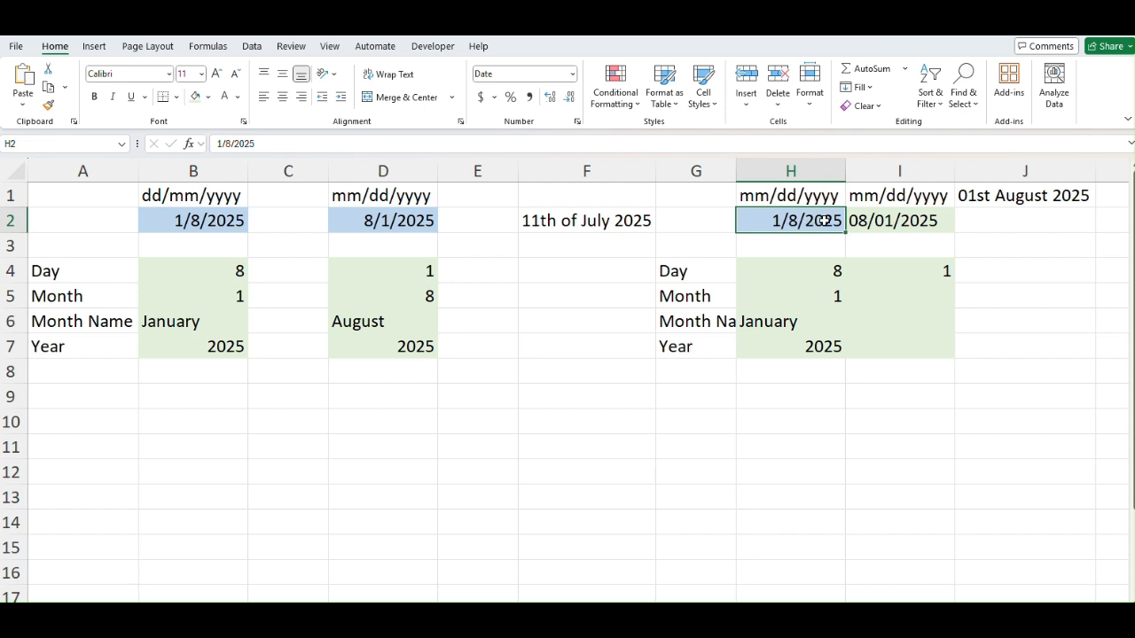
{"action": "left_click", "coordinate": [879, 220]}
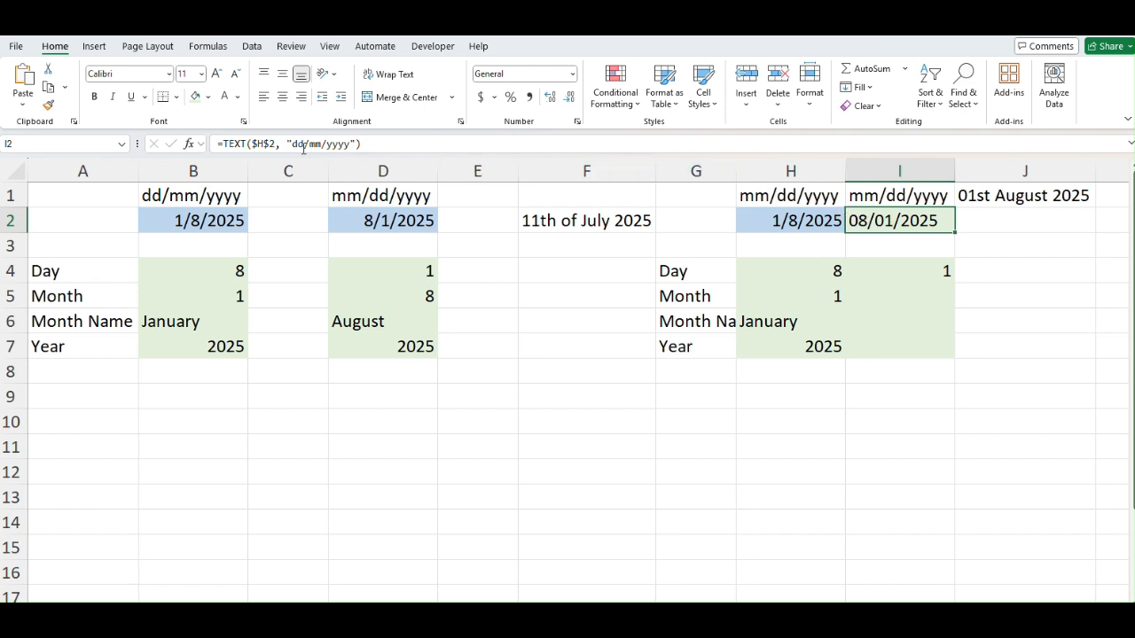
{"action": "left_click_drag", "start_coordinate": [287, 141], "coordinate": [358, 143]}
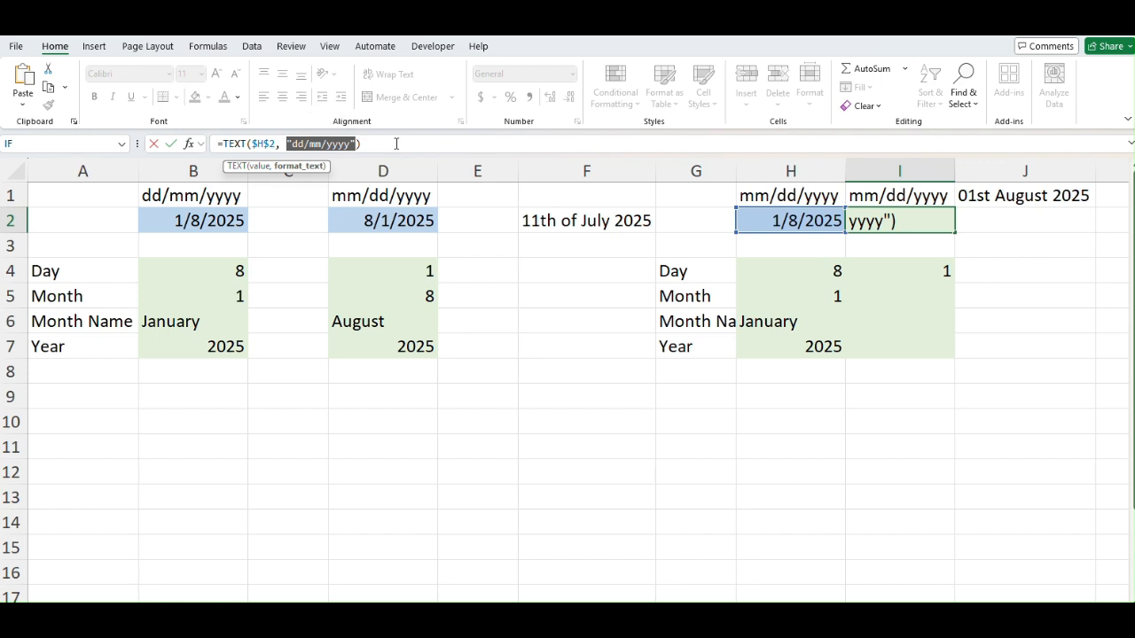
{"action": "left_click", "coordinate": [397, 144]}
{"action": "left_click", "coordinate": [913, 220]}
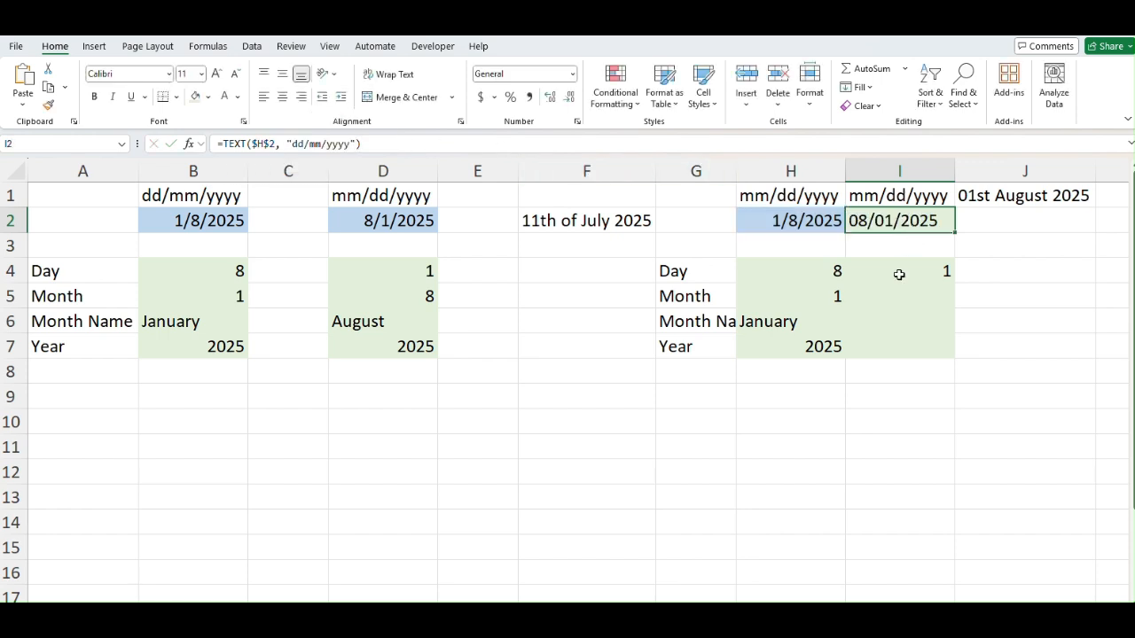
- Enter the formula =MONTH(I2) in cell I5 to extract the month from the converted date
{"action": "key", "text": "Down"}
{"action": "left_click", "coordinate": [899, 273]}
{"action": "left_click", "coordinate": [904, 302]}
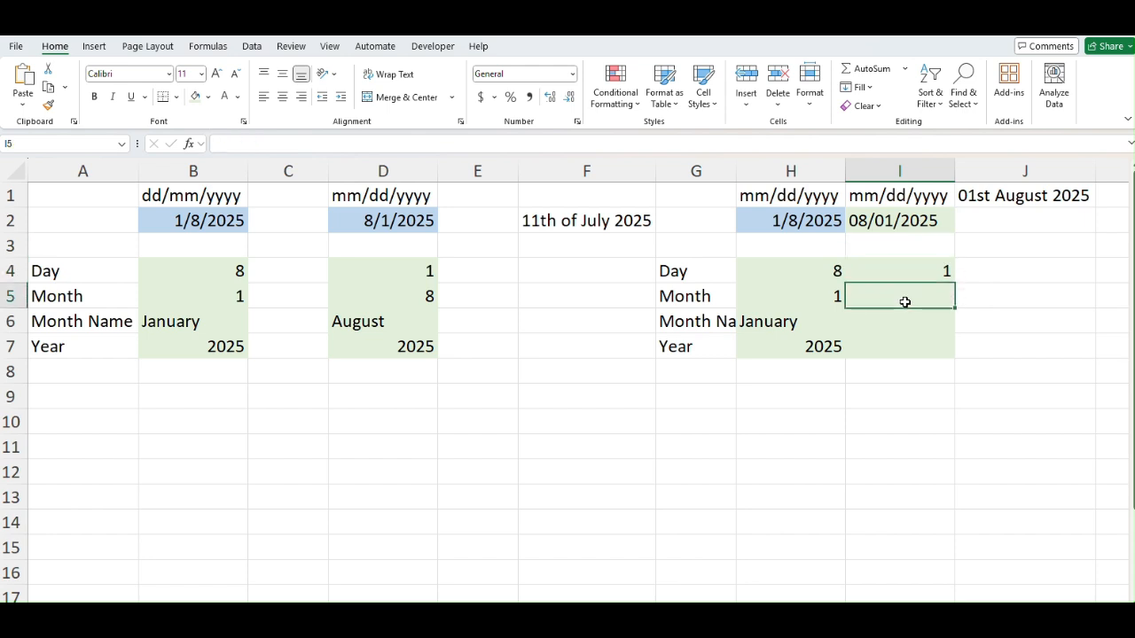
{"action": "type", "text": "=mon"}
{"action": "key", "text": "Tab"}
{"action": "key", "text": "Up"}
{"action": "key", "text": "Up"}
{"action": "key", "text": "Up"}
{"action": "key", "text": "Return"}
{"action": "left_click", "coordinate": [904, 302]}
{"action": "key", "text": "Down"}
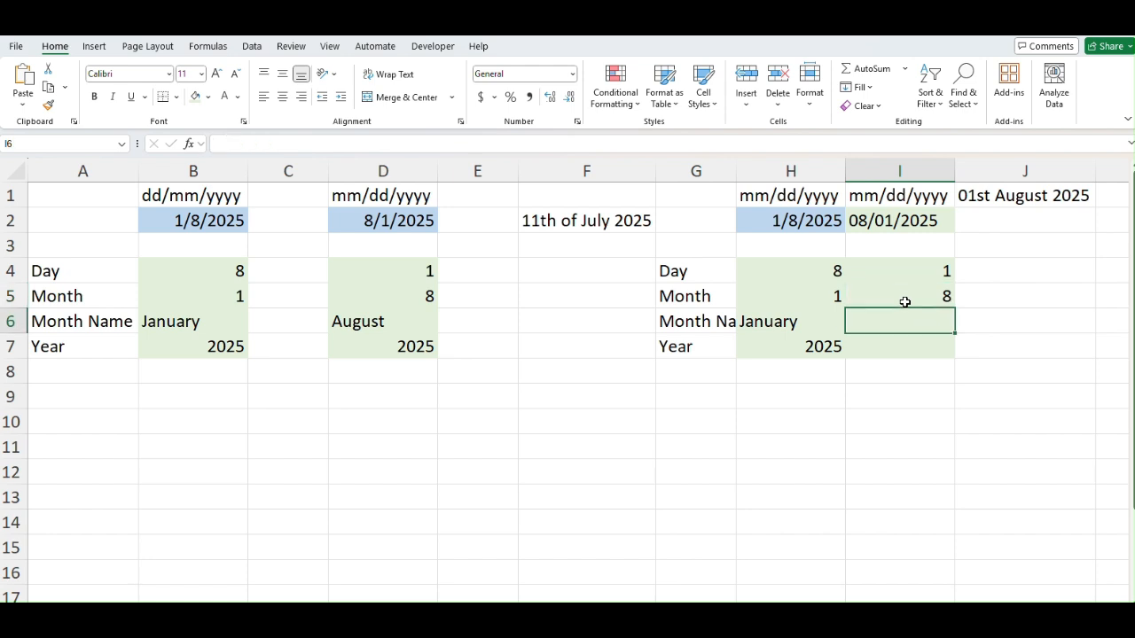
{"action": "type", "text": "=mon"}
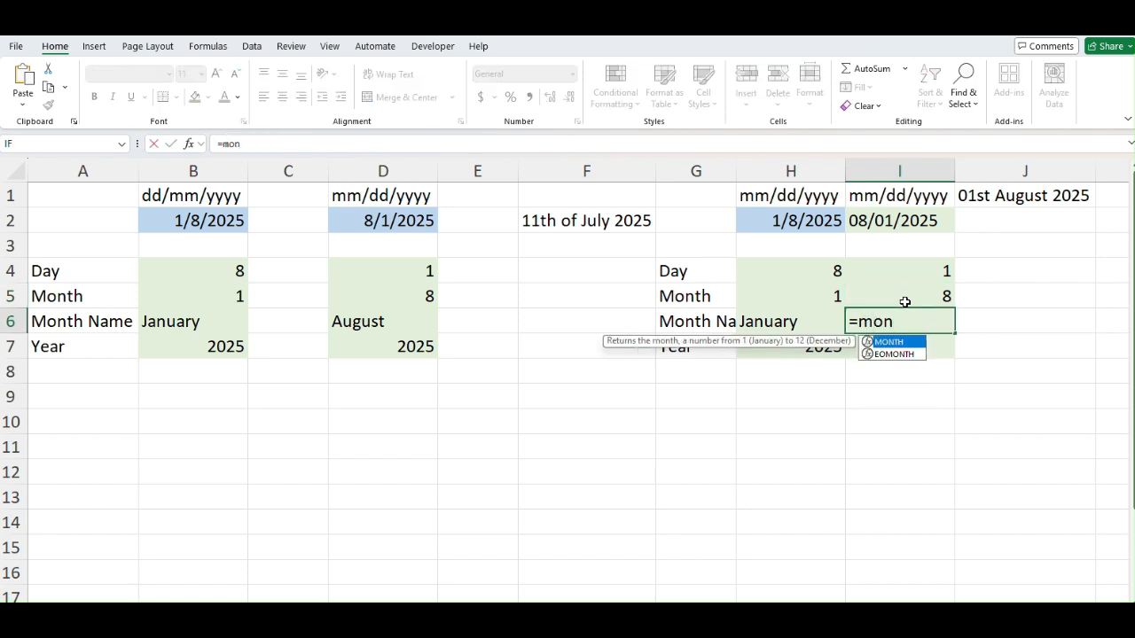
{"action": "key", "text": "Escape"}
{"action": "key", "text": "Escape"}
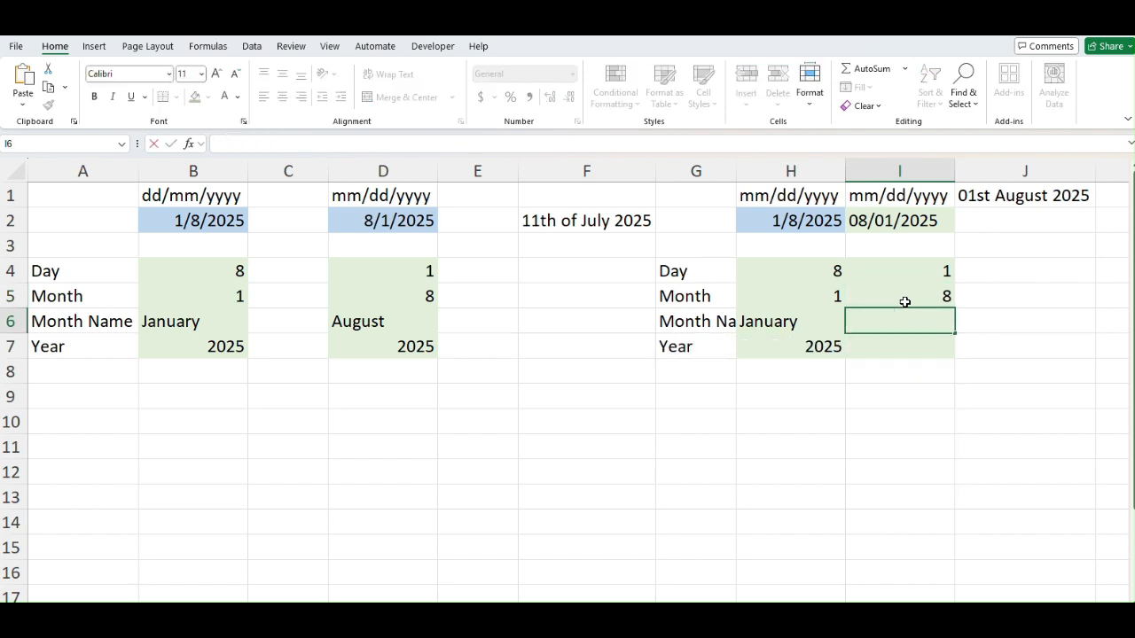
- Enter the formula =TEXT(I2,"mmmm") in cell I6 to return the full month name
{"action": "type", "text": "=tex"}
{"action": "key", "text": "Tab"}
{"action": "key", "text": "Up"}
{"action": "key", "text": "Up"}
{"action": "key", "text": "Up"}
{"action": "key", "text": "Up"}
{"action": "type", "text": ","}
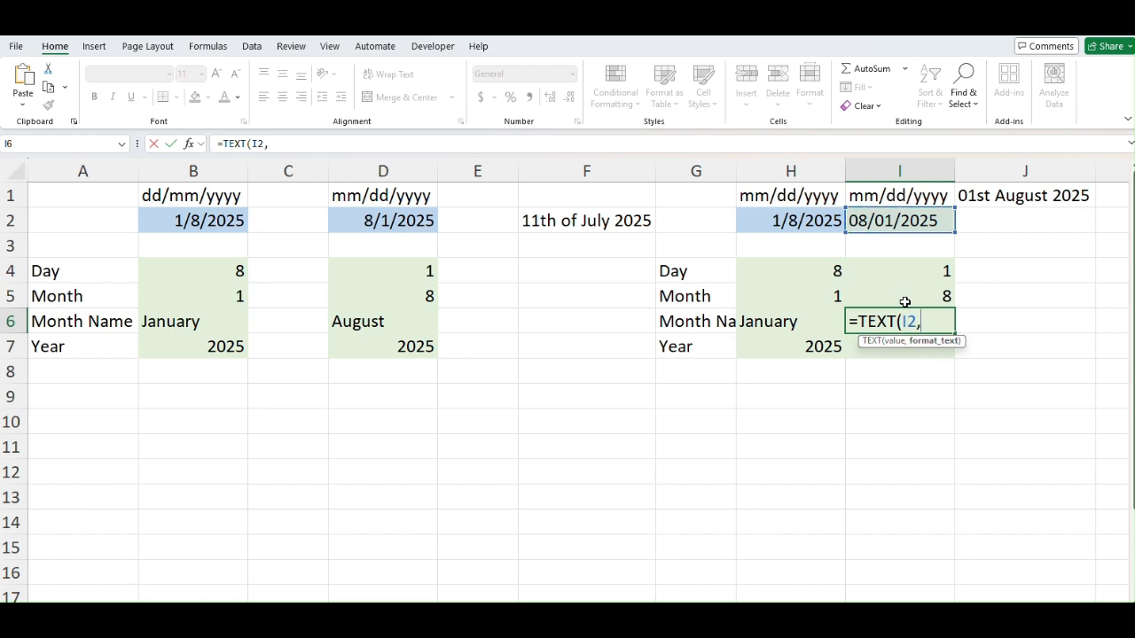
{"action": "type", "text": "\"mmmm"}
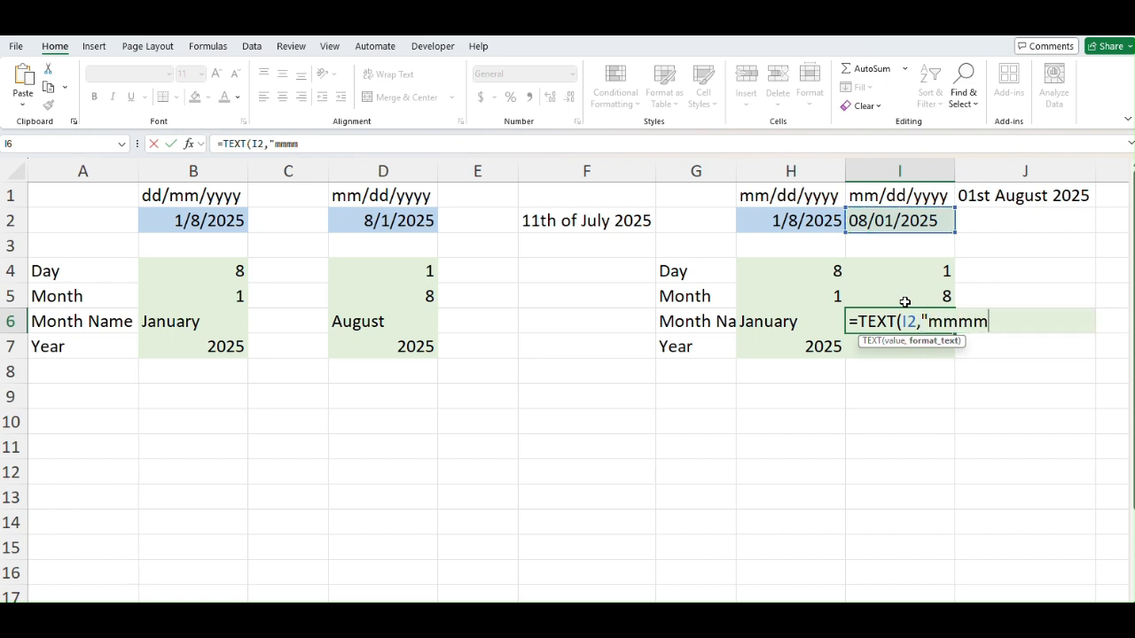
{"action": "type", "text": "\")"}
{"action": "key", "text": "Return"}
- Enter the formula =YEAR(I2) in cell I7 to extract the year from the converted date
{"action": "type", "text": "=year"}
{"action": "key", "text": "Tab"}
{"action": "key", "text": "Up"}
{"action": "key", "text": "Up"}
{"action": "key", "text": "Up"}
{"action": "key", "text": "Up"}
{"action": "key", "text": "Up"}
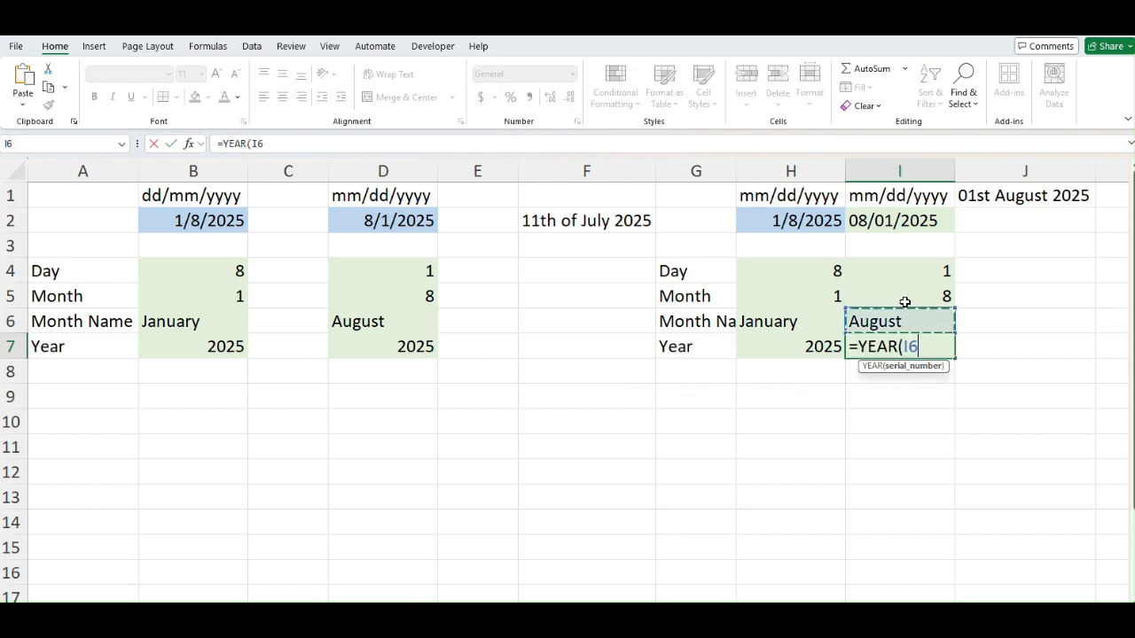
{"action": "key", "text": "Return"}
- Apply All Borders to the whole data range A1:J7
{"action": "key", "text": "Up"}
{"action": "key", "text": "Up"}
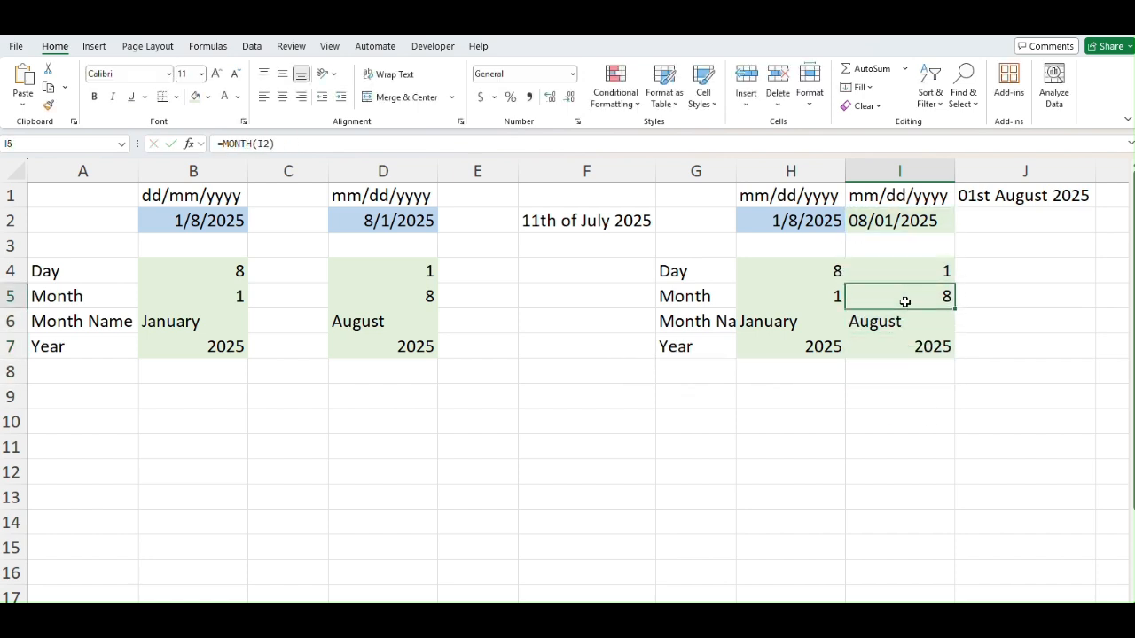
{"action": "key", "text": "Left"}
{"action": "key", "text": "Left"}
{"action": "key", "text": "Left"}
{"action": "key", "text": "Up"}
{"action": "key", "text": "Up"}
{"action": "key", "text": "Up"}
{"action": "key", "text": "Left"}
{"action": "key", "text": "Left"}
{"action": "key", "text": "Up"}
{"action": "key", "text": "Left"}
{"action": "key", "text": "Left"}
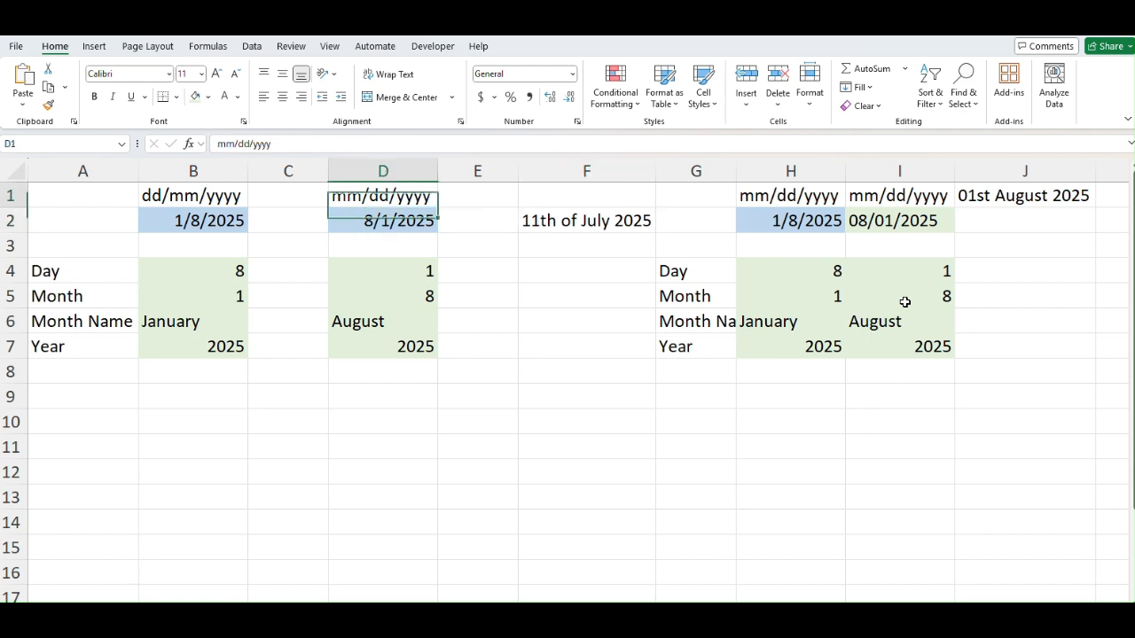
{"action": "key", "text": "Left"}
{"action": "key", "text": "shift+Right"}
{"action": "key", "text": "shift+Right"}
{"action": "key", "text": "shift+Right"}
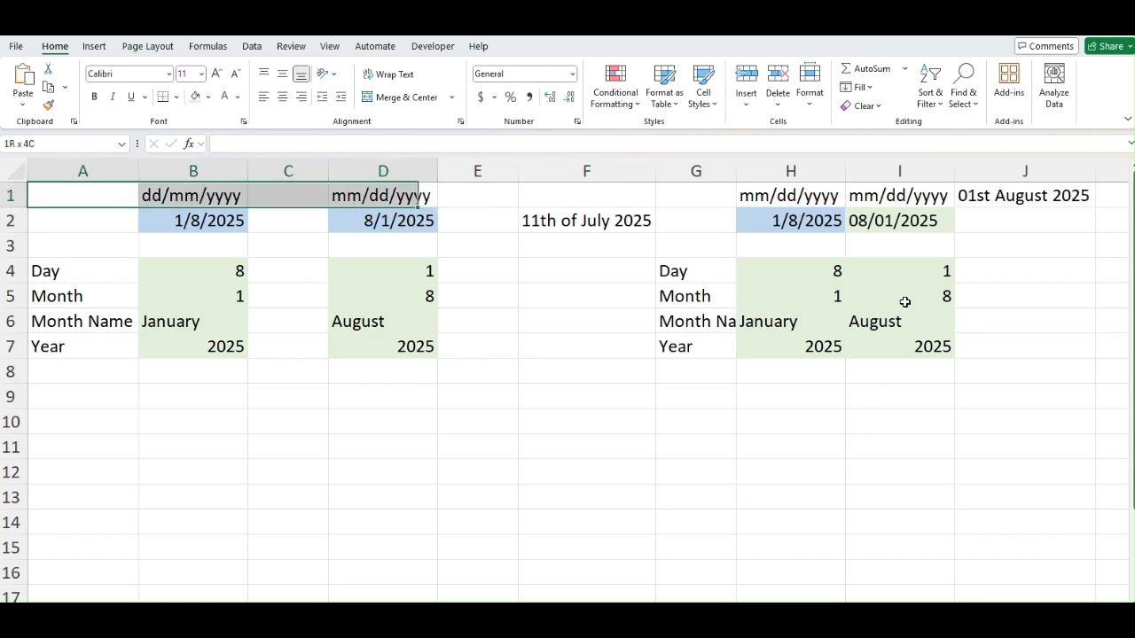
{"action": "key", "text": "ctrl+shift+Right"}
{"action": "key", "text": "shift+Down"}
{"action": "key", "text": "shift+Down"}
{"action": "key", "text": "shift+Down"}
{"action": "key", "text": "shift+Down"}
{"action": "key", "text": "shift+Down"}
{"action": "key", "text": "shift+Down"}
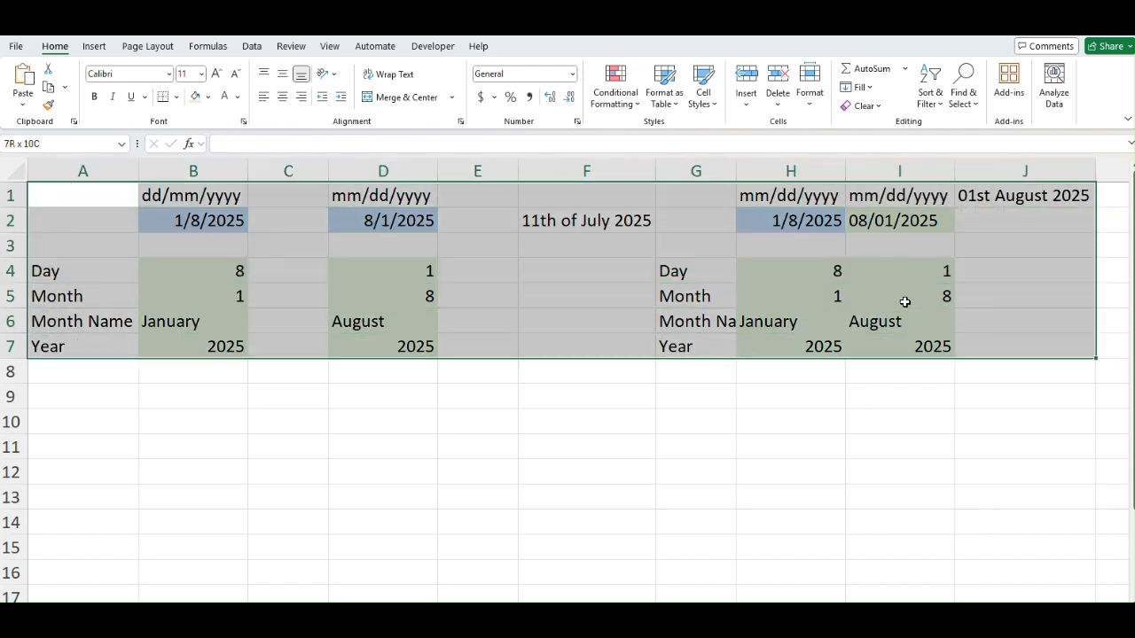
{"action": "key", "text": "alt"}
{"action": "key", "text": "h"}
{"action": "key", "text": "b"}
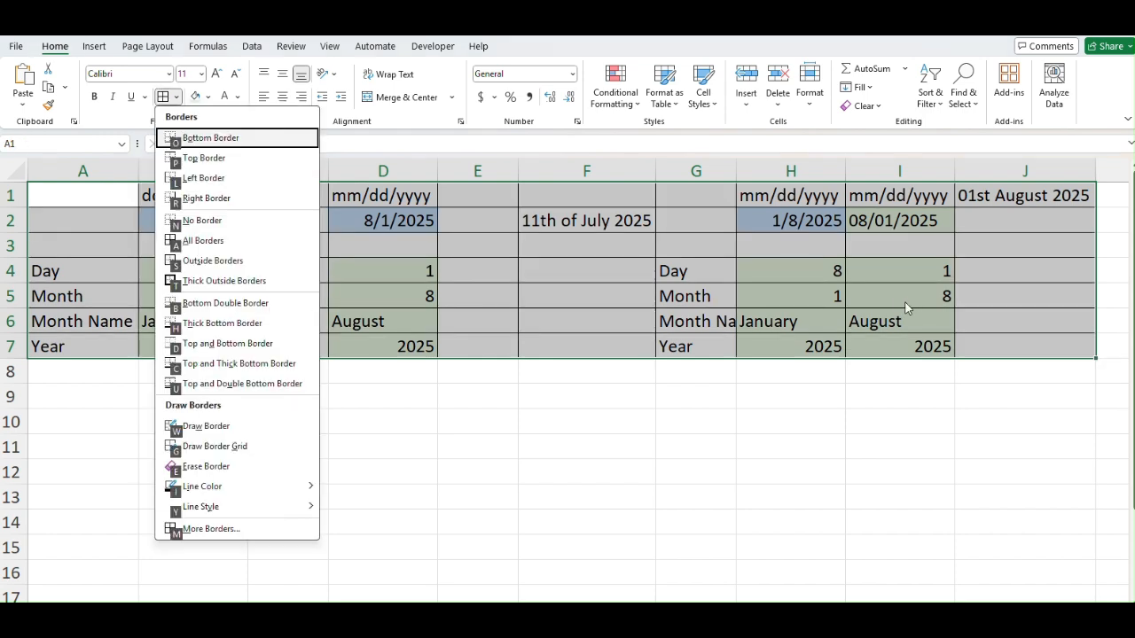
{"action": "key", "text": "a"}
{"action": "key", "text": "ctrl+Home"}
{"action": "key", "text": "shift+Right"}
{"action": "key", "text": "shift+Right"}
{"action": "key", "text": "shift+Right"}
{"action": "key", "text": "shift+Right"}
{"action": "key", "text": "shift+Right"}
{"action": "key", "text": "shift+Right"}
{"action": "key", "text": "shift+Right"}
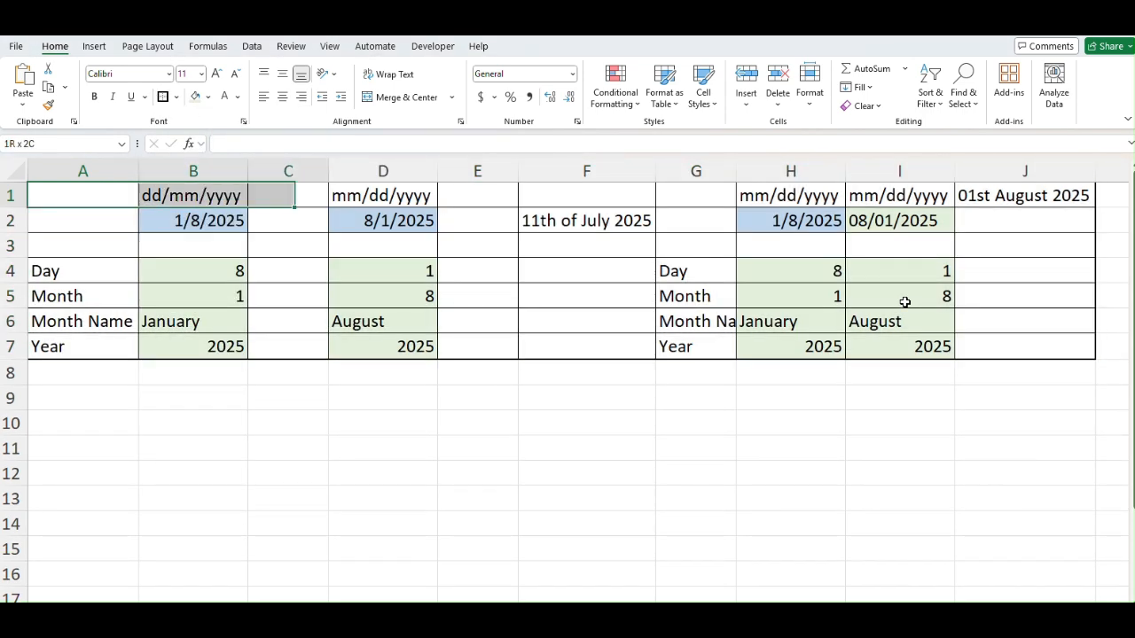
{"action": "key", "text": "shift+Right"}
{"action": "key", "text": "shift+Right"}
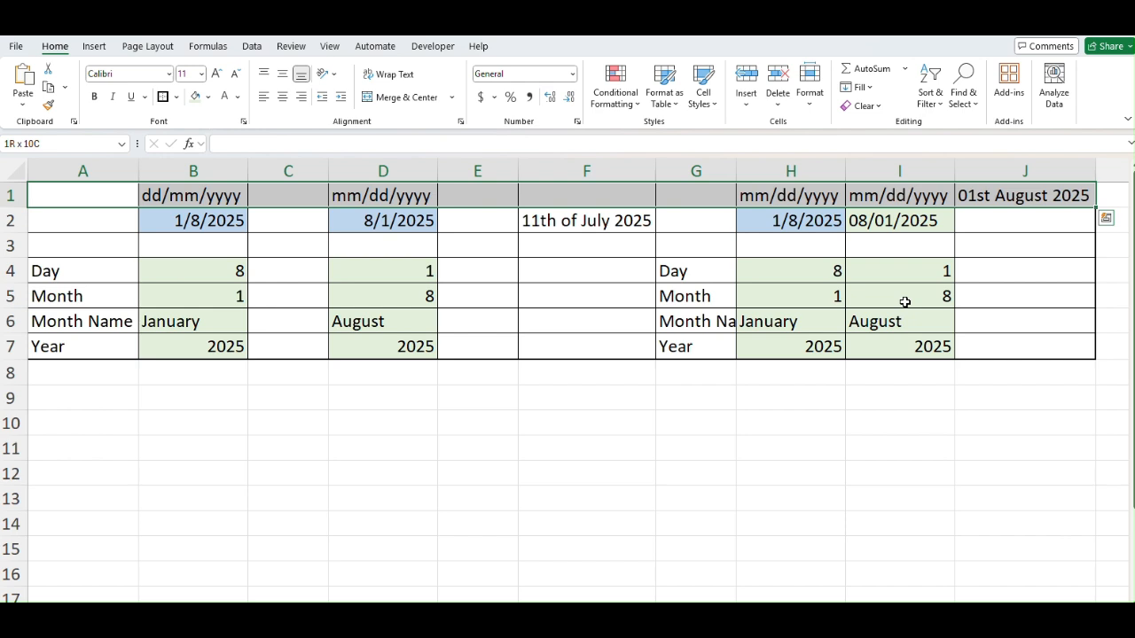
- Move the note 11th of July 2025 from cell F2 to cell F1
{"action": "key", "text": "ctrl+Home"}
{"action": "key", "text": "Right"}
{"action": "key", "text": "Right"}
{"action": "key", "text": "Right"}
{"action": "key", "text": "Right"}
{"action": "key", "text": "Down"}
{"action": "key", "text": "Right"}
{"action": "key", "text": "ctrl+c"}
{"action": "key", "text": "Up"}
{"action": "key", "text": "ctrl+v"}
- Make the header row A1:J1 bold
{"action": "key", "text": "Left"}
{"action": "key", "text": "Left"}
{"action": "key", "text": "Left"}
{"action": "key", "text": "Left"}
{"action": "key", "text": "Left"}
{"action": "key", "text": "shift+Right"}
{"action": "key", "text": "shift+Right"}
{"action": "key", "text": "shift+Right"}
{"action": "key", "text": "shift+Right"}
{"action": "key", "text": "shift+Right"}
{"action": "key", "text": "shift+Right"}
{"action": "key", "text": "shift+Right"}
{"action": "key", "text": "shift+Right"}
{"action": "key", "text": "shift+Right"}
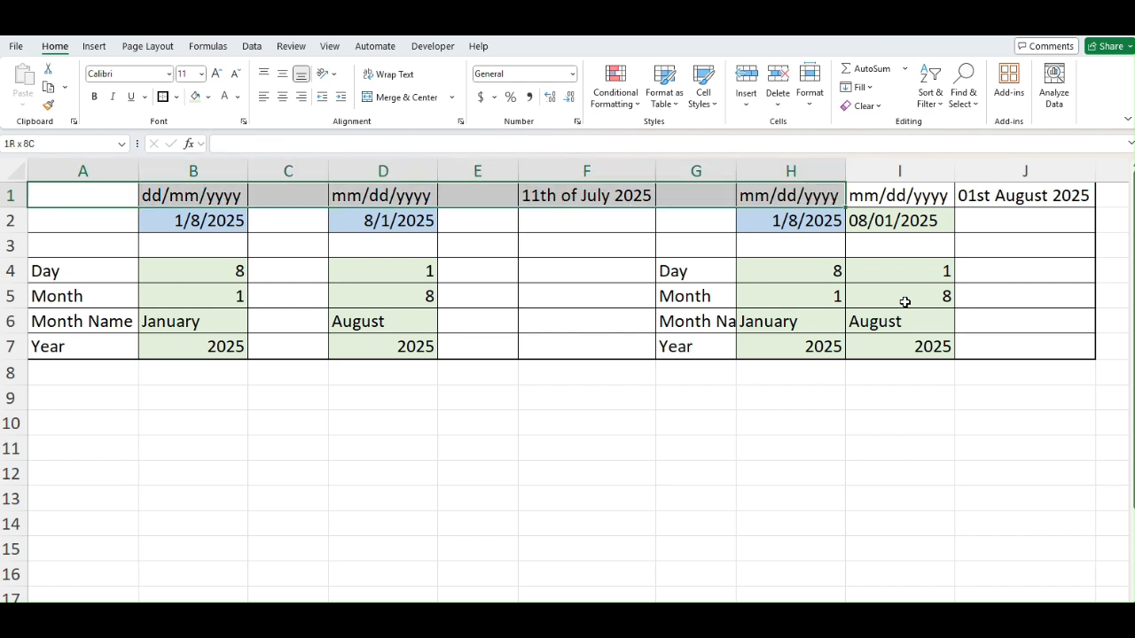
{"action": "key", "text": "alt"}
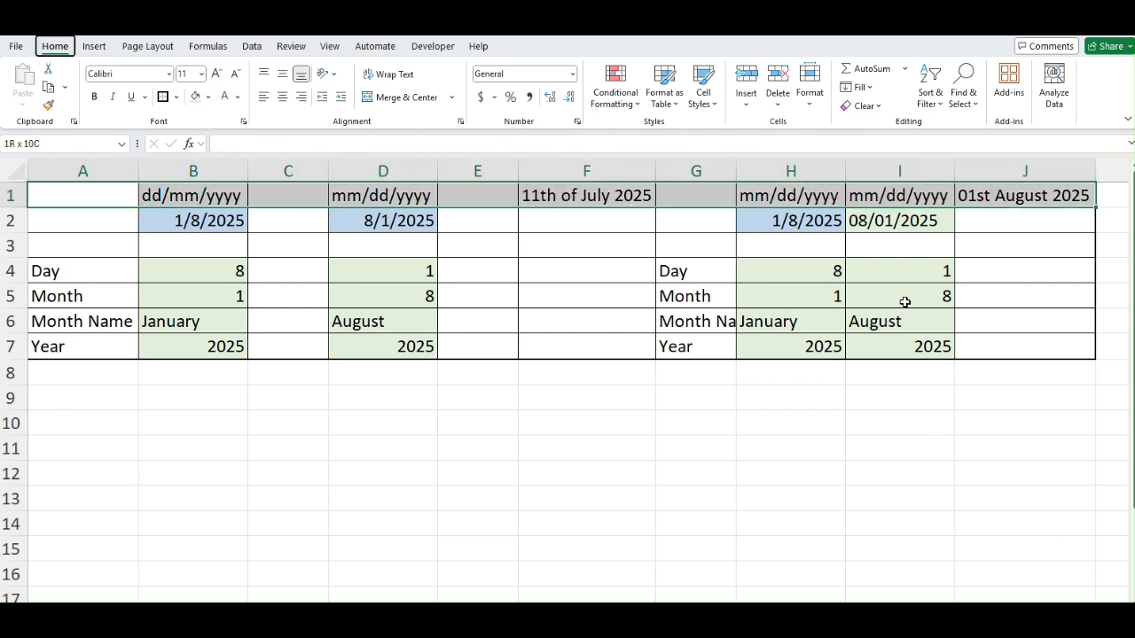
{"action": "key", "text": "h"}
{"action": "key", "text": "1"}
{"action": "key", "text": "Left"}
{"action": "key", "text": "shift+Right"}
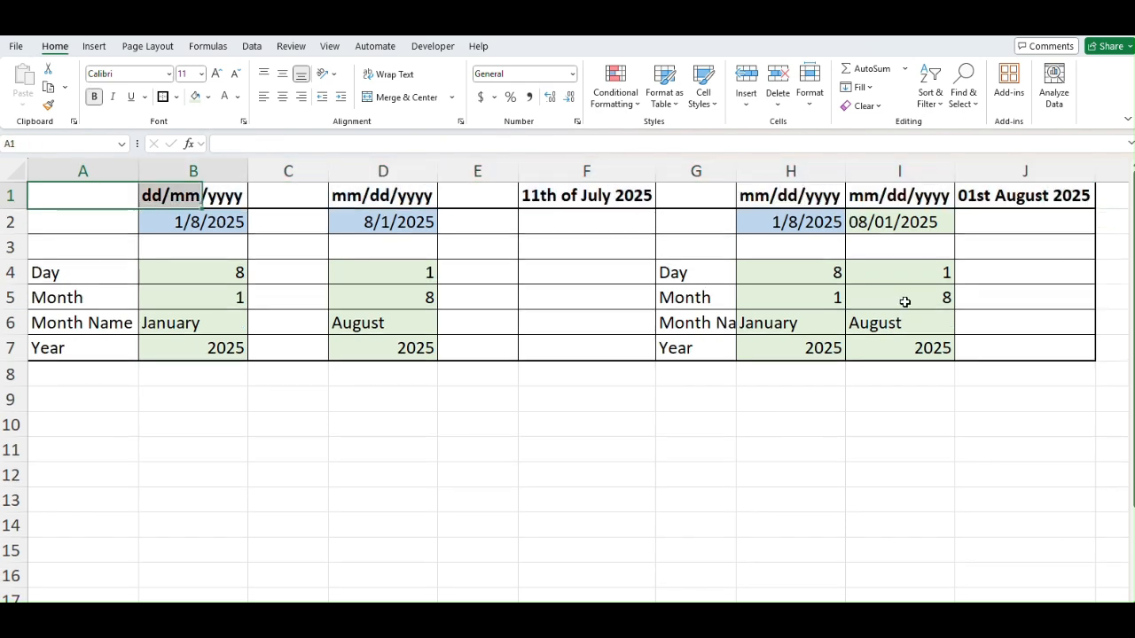
{"action": "key", "text": "shift+Right"}
{"action": "key", "text": "shift+Right"}
{"action": "key", "text": "shift+Right"}
{"action": "key", "text": "shift+Right"}
{"action": "key", "text": "shift+Right"}
{"action": "key", "text": "shift+Right"}
{"action": "key", "text": "shift+Right"}
{"action": "key", "text": "shift+Right"}
{"action": "key", "text": "ctrl+q"}
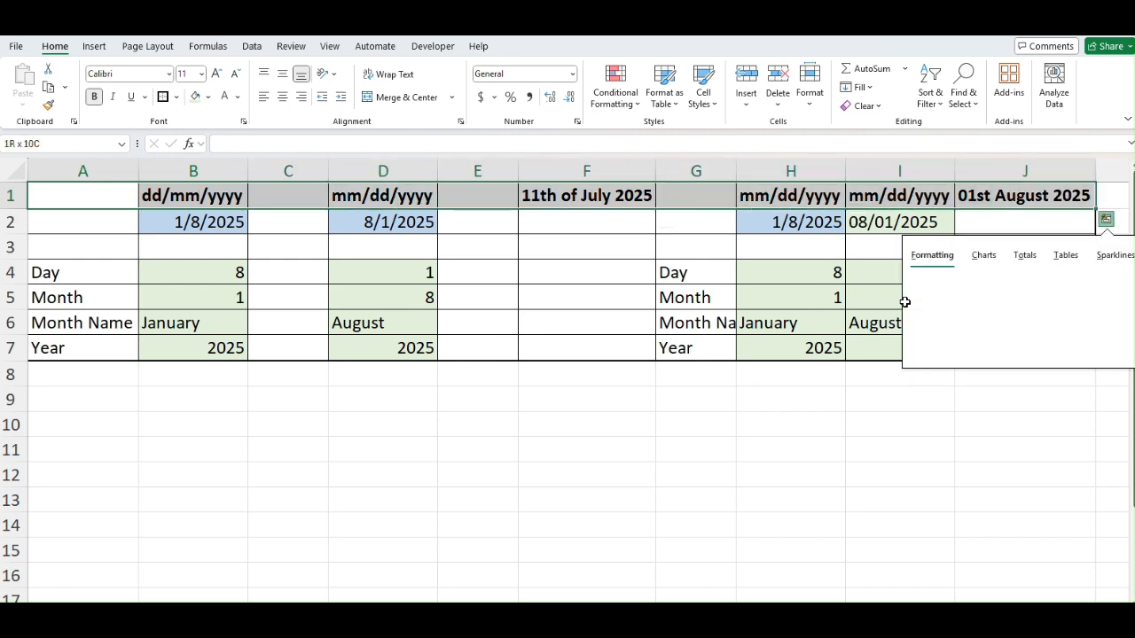
{"action": "key", "text": "Escape"}
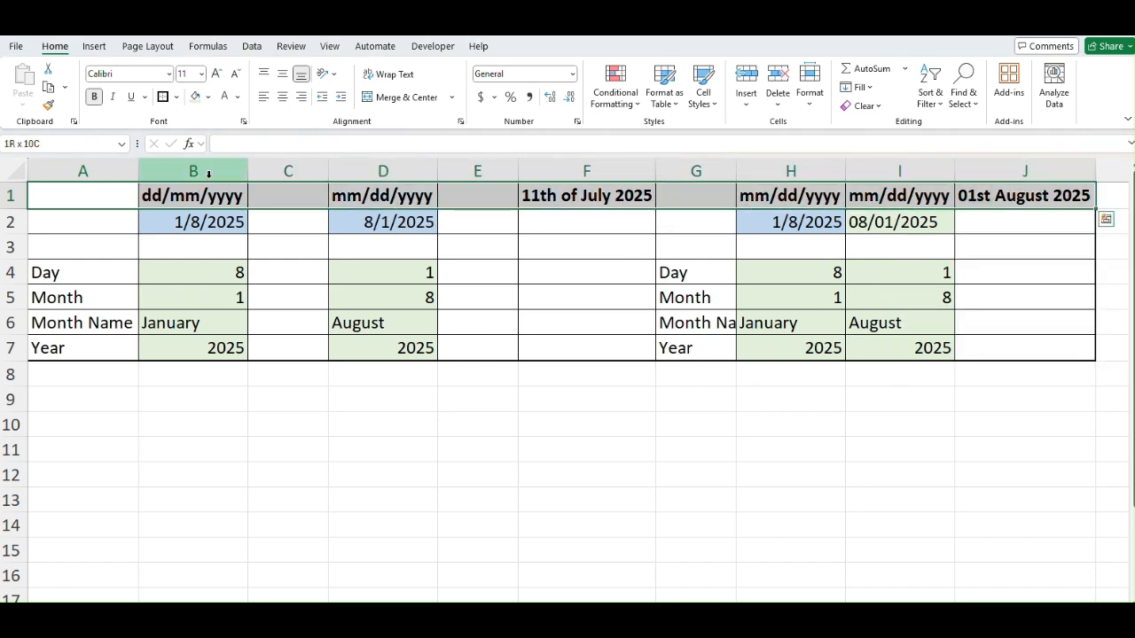